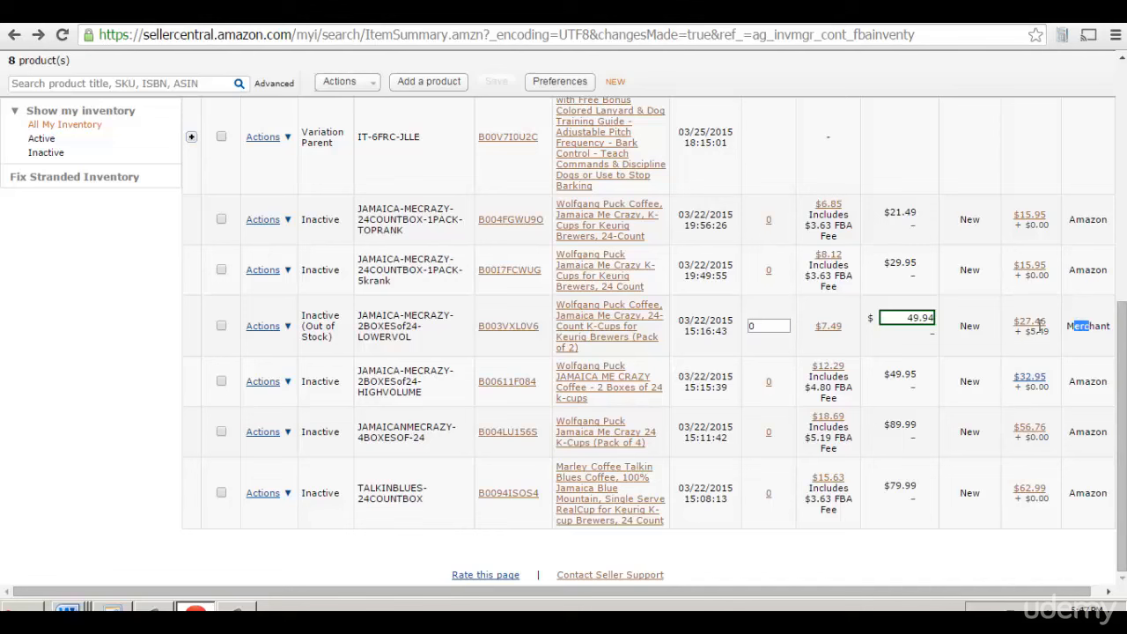
Choose to change the merchant-fulfilled JAMAICA-MECRAZY-2BOXESof24-LOWERVOL listing to Fulfilled by Amazon.
{"action": "left_click", "coordinate": [289, 328]}
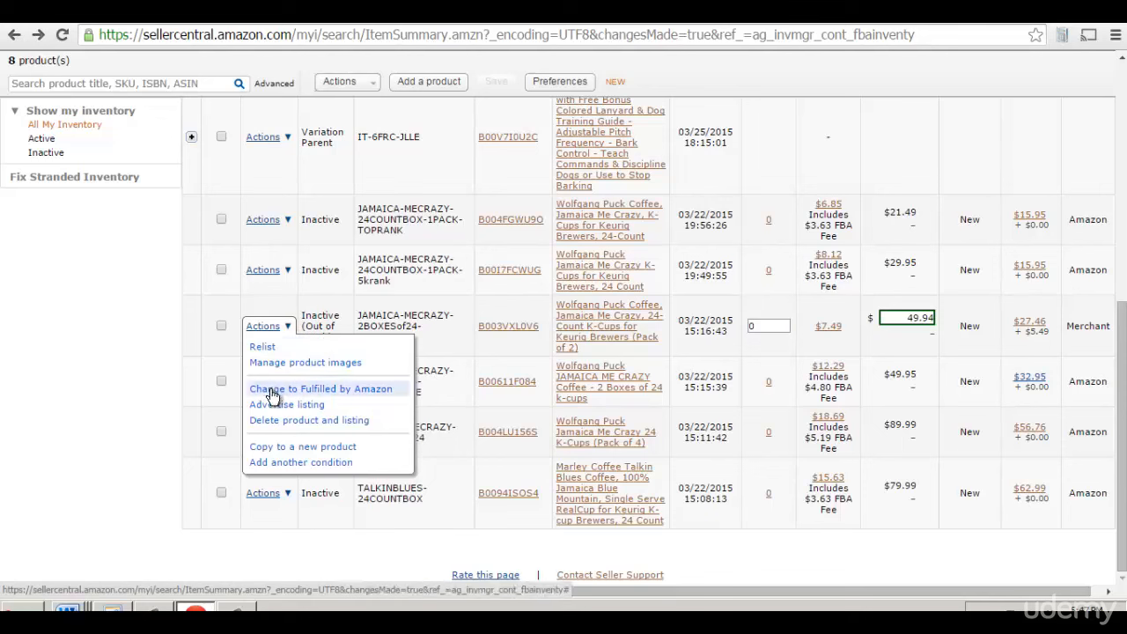
{"action": "left_click", "coordinate": [365, 393]}
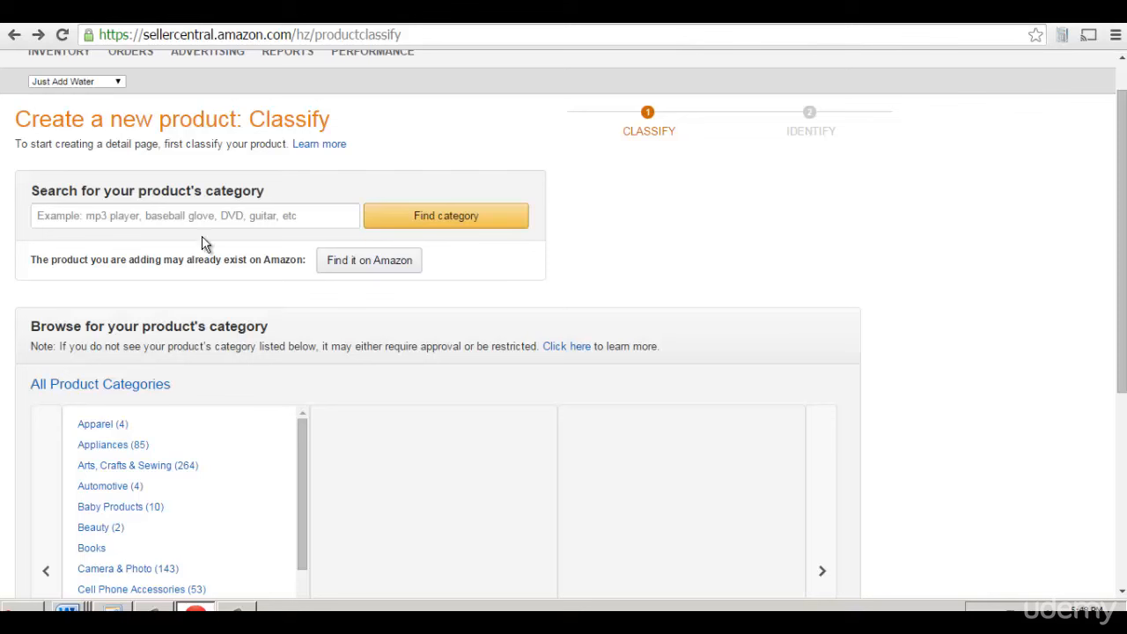
Search the product categories for "butcher block oil" and return to a blank new-product classification page.
{"action": "left_click", "coordinate": [182, 215]}
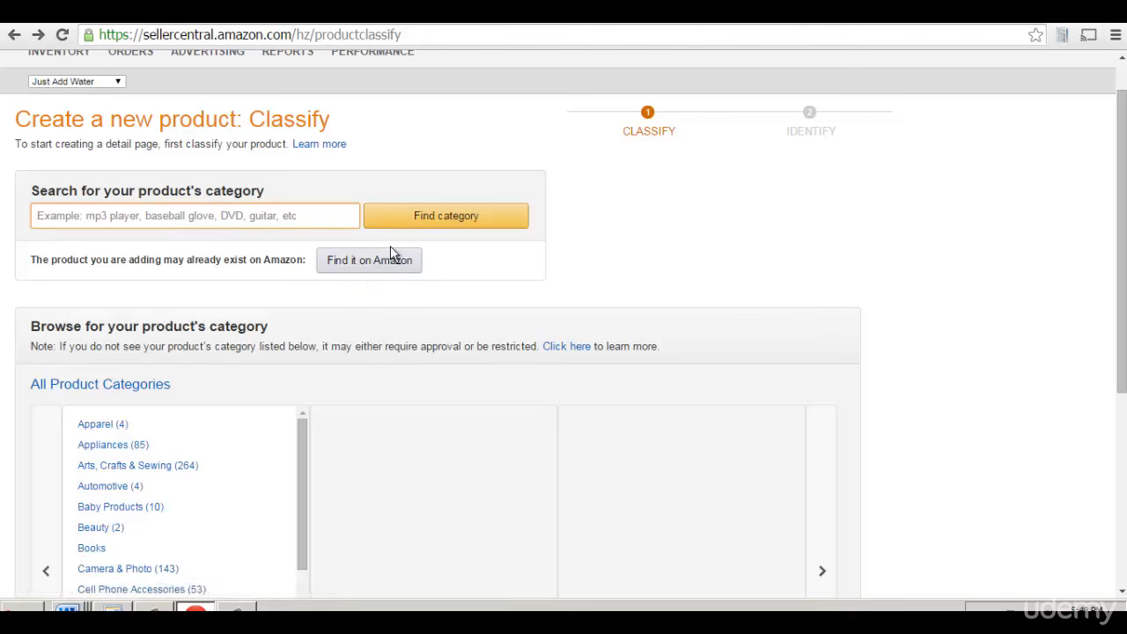
{"action": "type", "text": "butcher"}
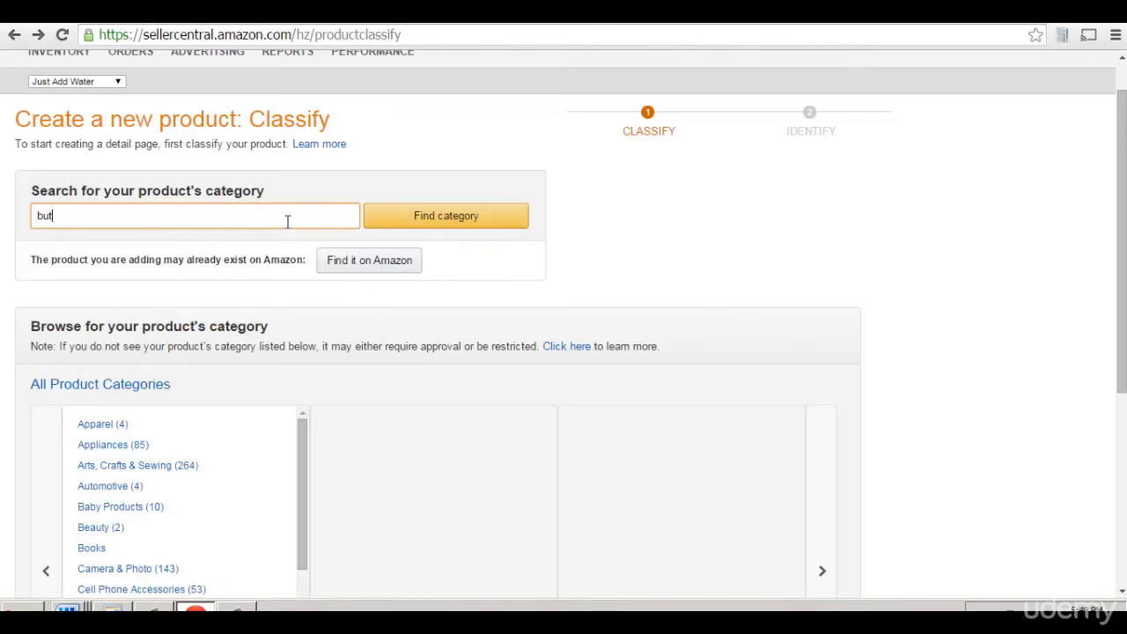
{"action": "type", "text": " block oil"}
{"action": "left_click", "coordinate": [429, 224]}
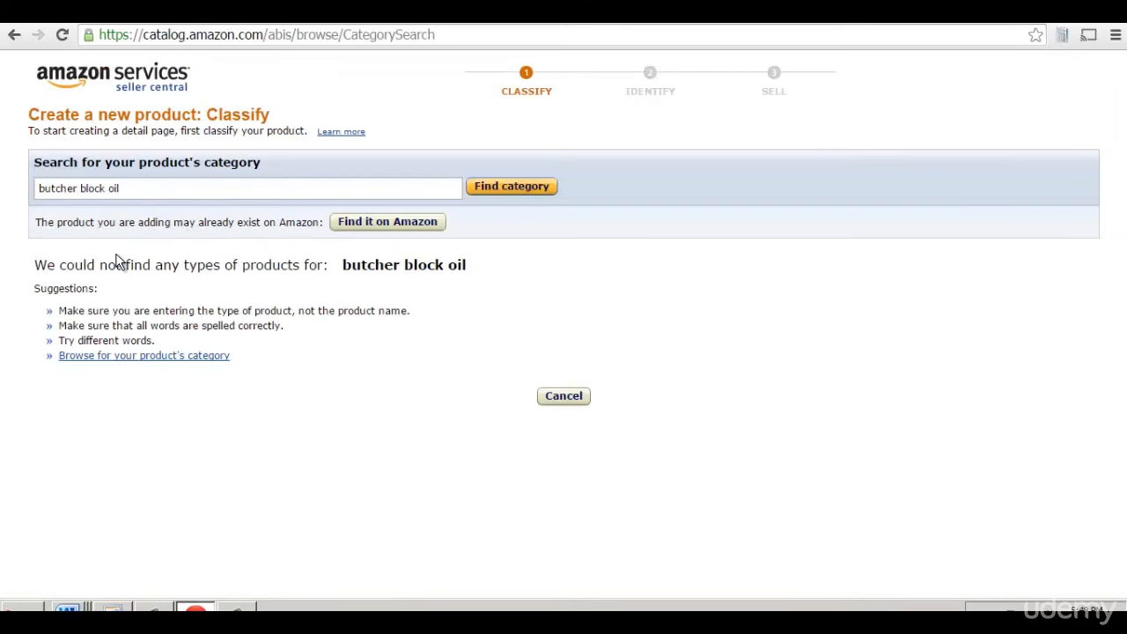
{"action": "key", "text": "alt+Left"}
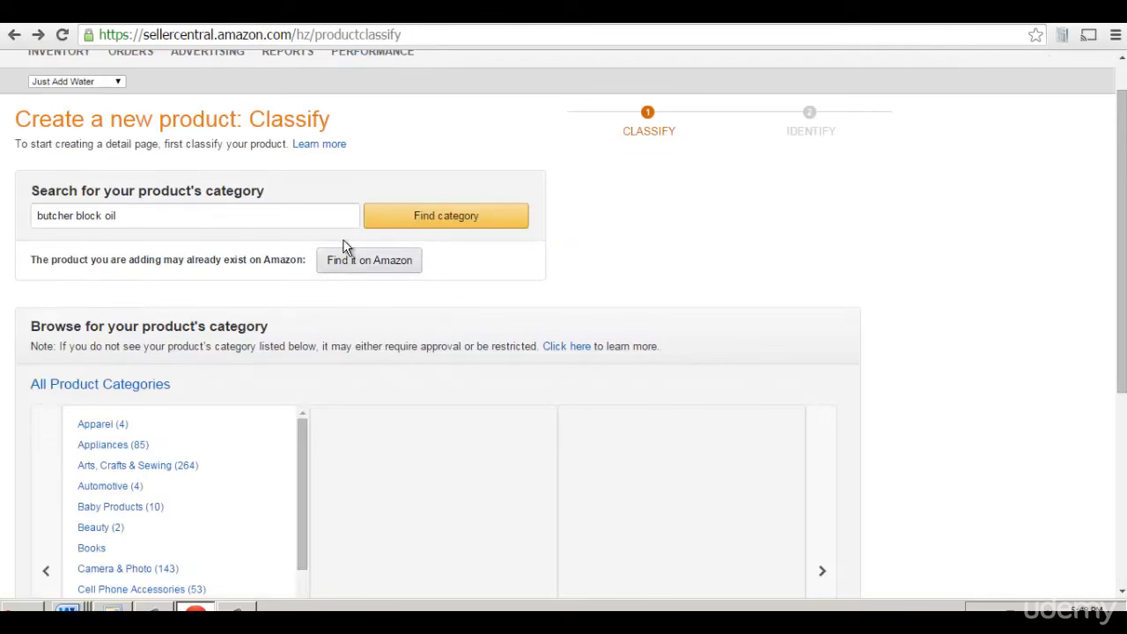
{"action": "left_click", "coordinate": [348, 272]}
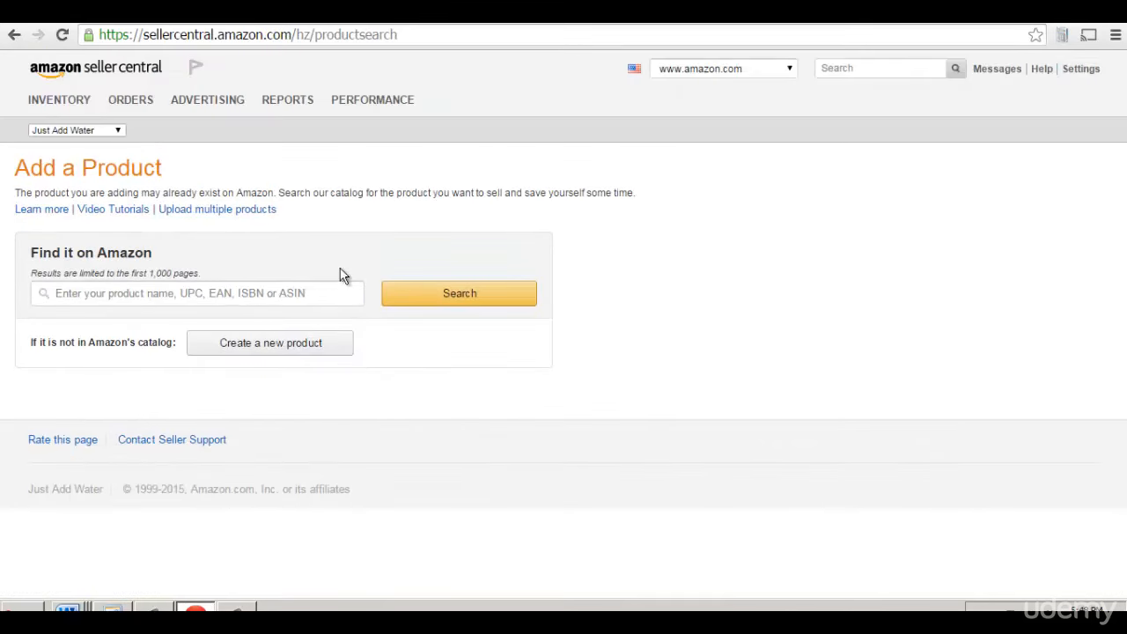
{"action": "left_click", "coordinate": [237, 347]}
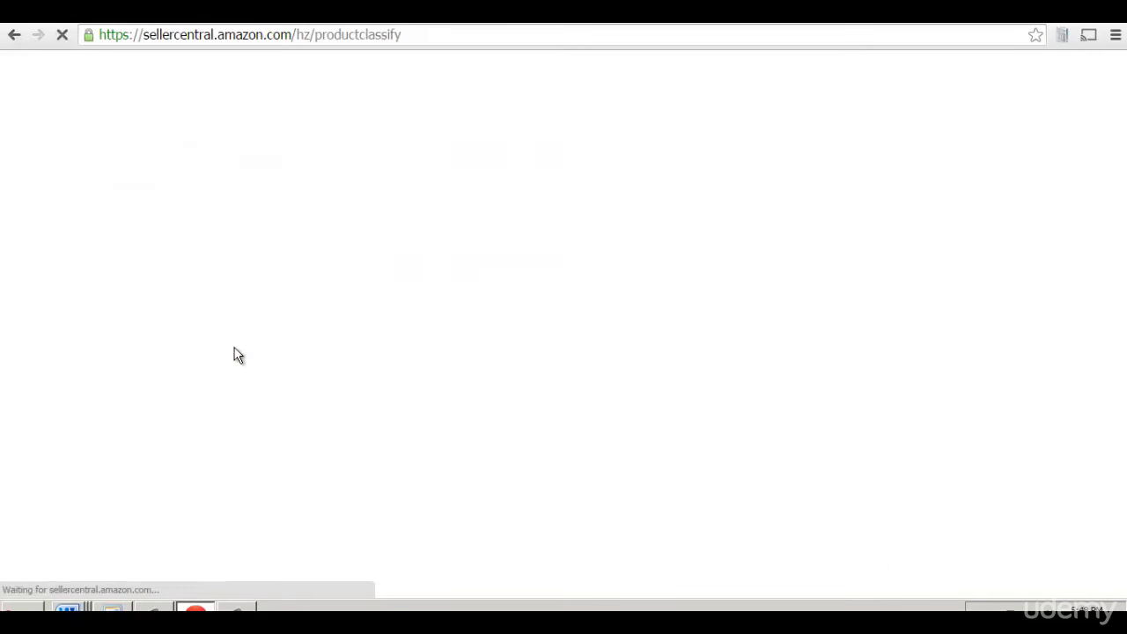
Browse the product categories and classify the new product under Home & Garden > Kitchen > Other Kitchen.
{"action": "scroll", "coordinate": [237, 354], "scroll_direction": "down", "scroll_amount": 2}
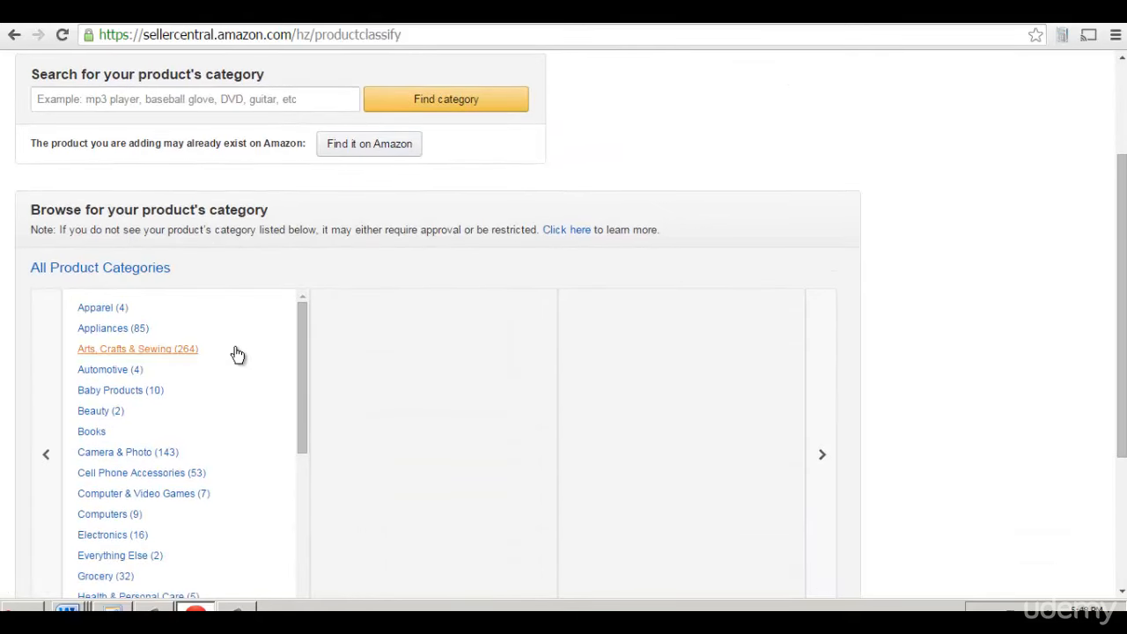
{"action": "scroll", "coordinate": [237, 347], "scroll_direction": "down", "scroll_amount": 1}
{"action": "scroll", "coordinate": [194, 476], "scroll_direction": "down", "scroll_amount": 1}
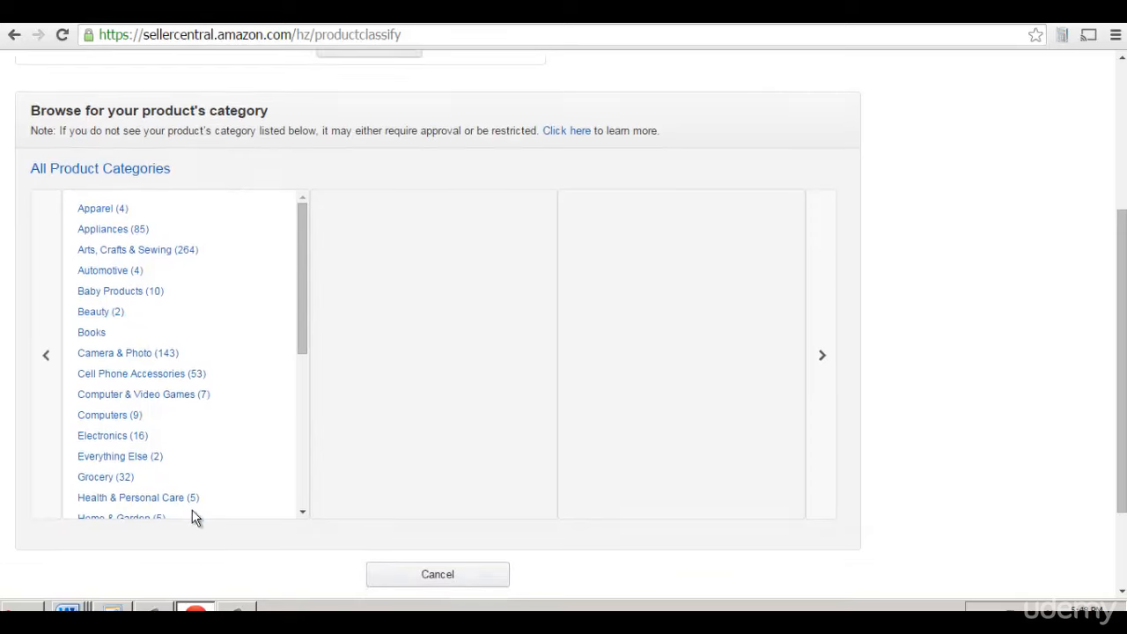
{"action": "scroll", "coordinate": [198, 493], "scroll_direction": "down", "scroll_amount": 1}
{"action": "left_click_drag", "start_coordinate": [302, 323], "coordinate": [327, 372]}
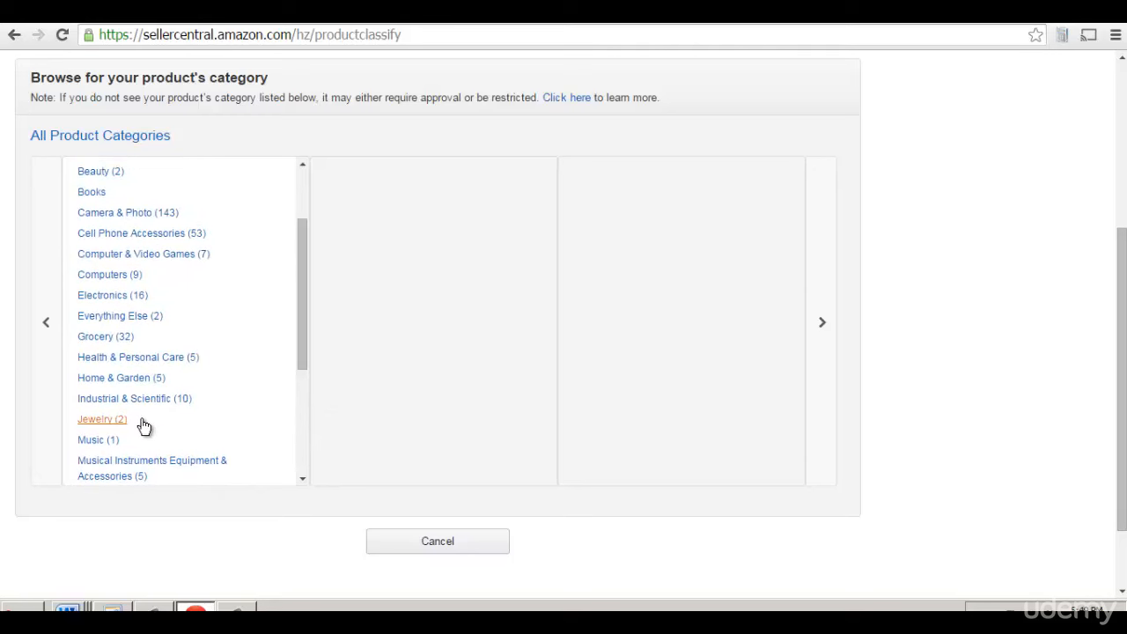
{"action": "left_click", "coordinate": [130, 378]}
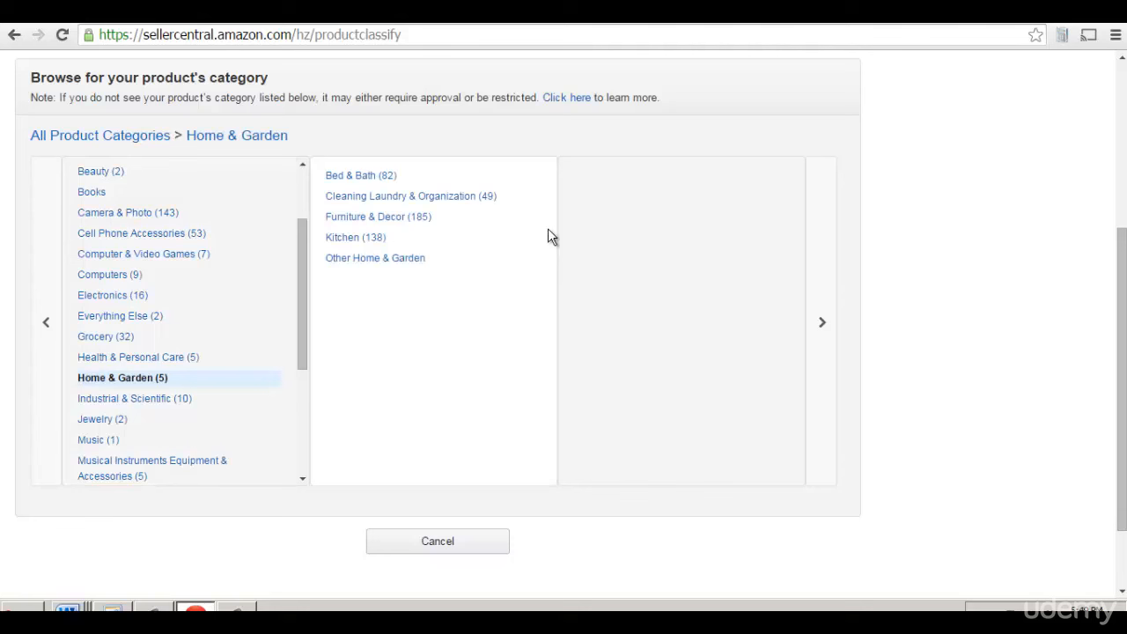
{"action": "left_click", "coordinate": [336, 240]}
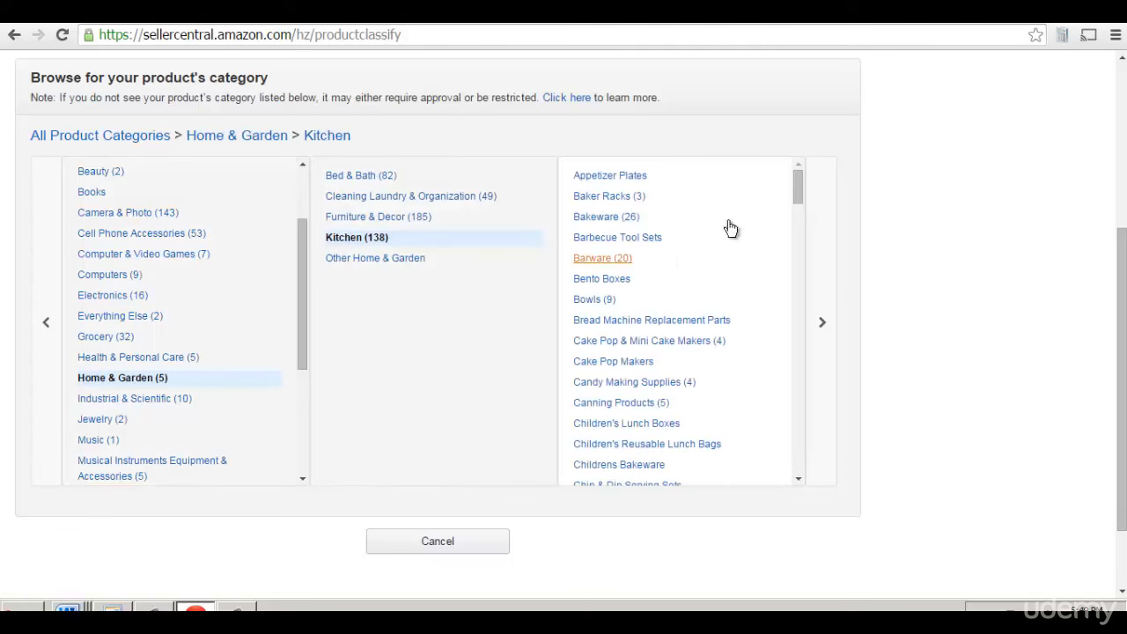
{"action": "left_click_drag", "start_coordinate": [800, 183], "coordinate": [776, 497]}
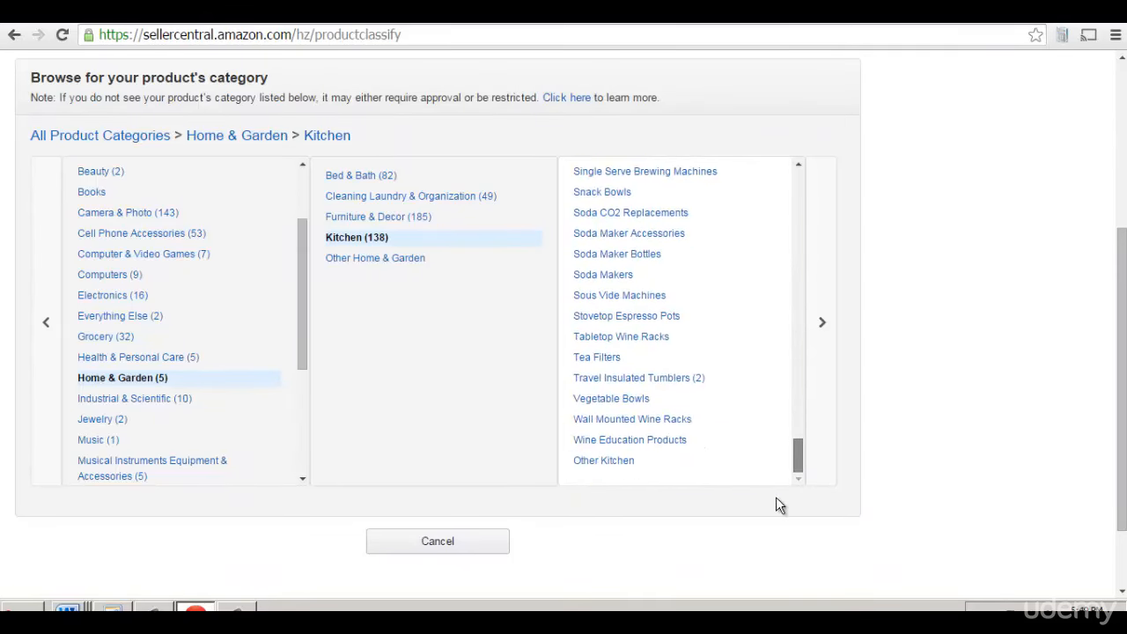
{"action": "left_click", "coordinate": [583, 463]}
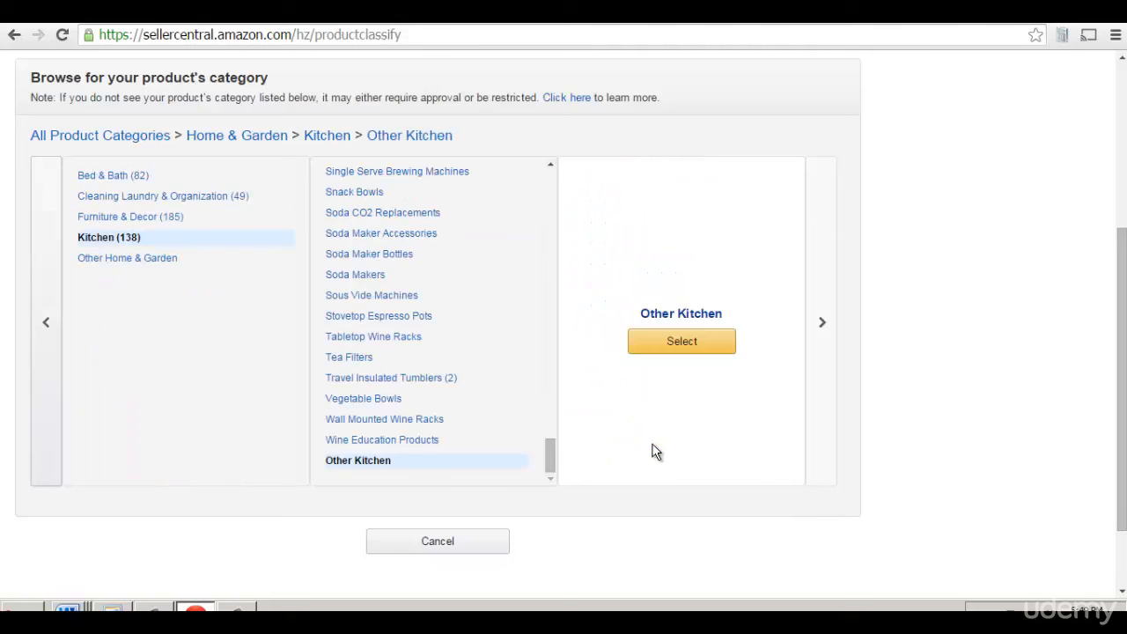
{"action": "left_click", "coordinate": [670, 349]}
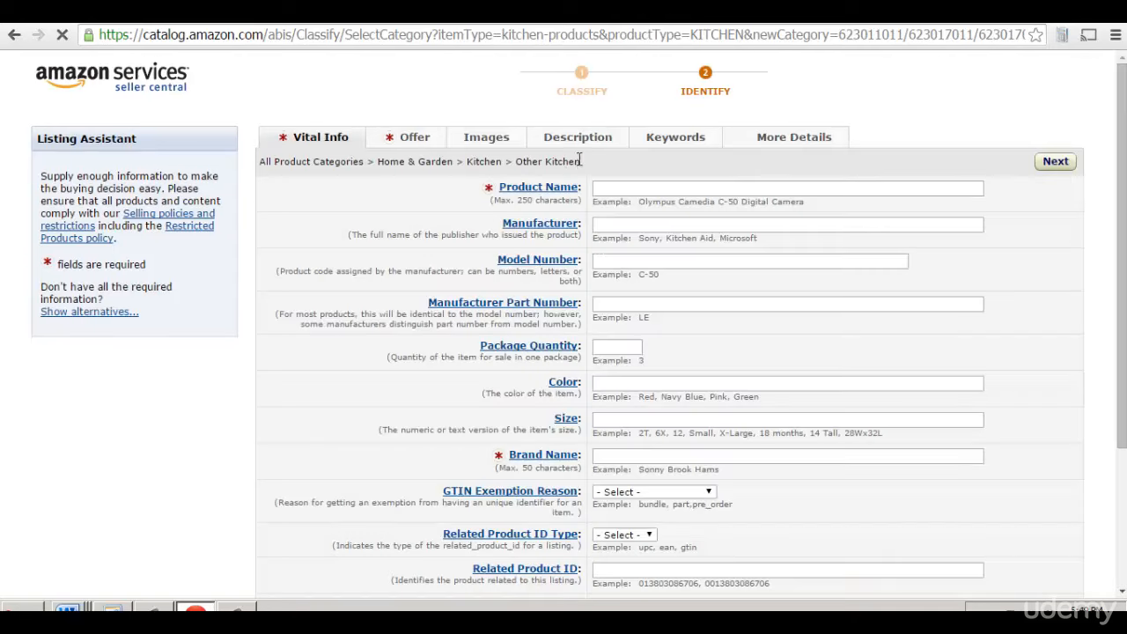
Examine the selected category path and the Product Name field's suggestions and character limit.
{"action": "left_click_drag", "start_coordinate": [579, 161], "coordinate": [260, 169]}
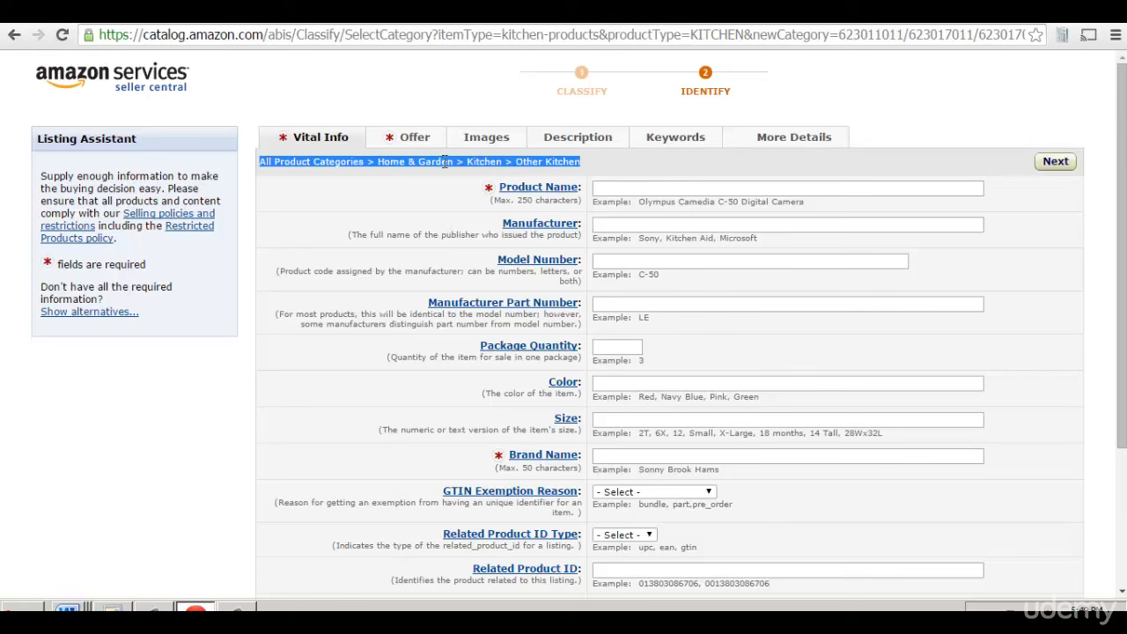
{"action": "left_click", "coordinate": [358, 159]}
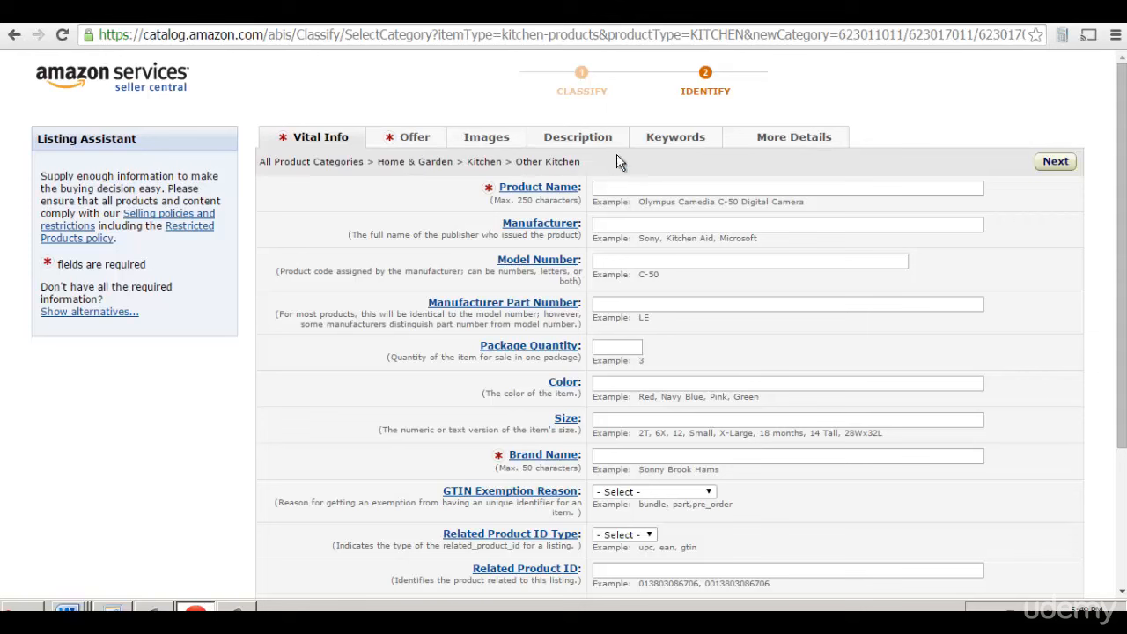
{"action": "left_click_drag", "start_coordinate": [575, 161], "coordinate": [487, 157]}
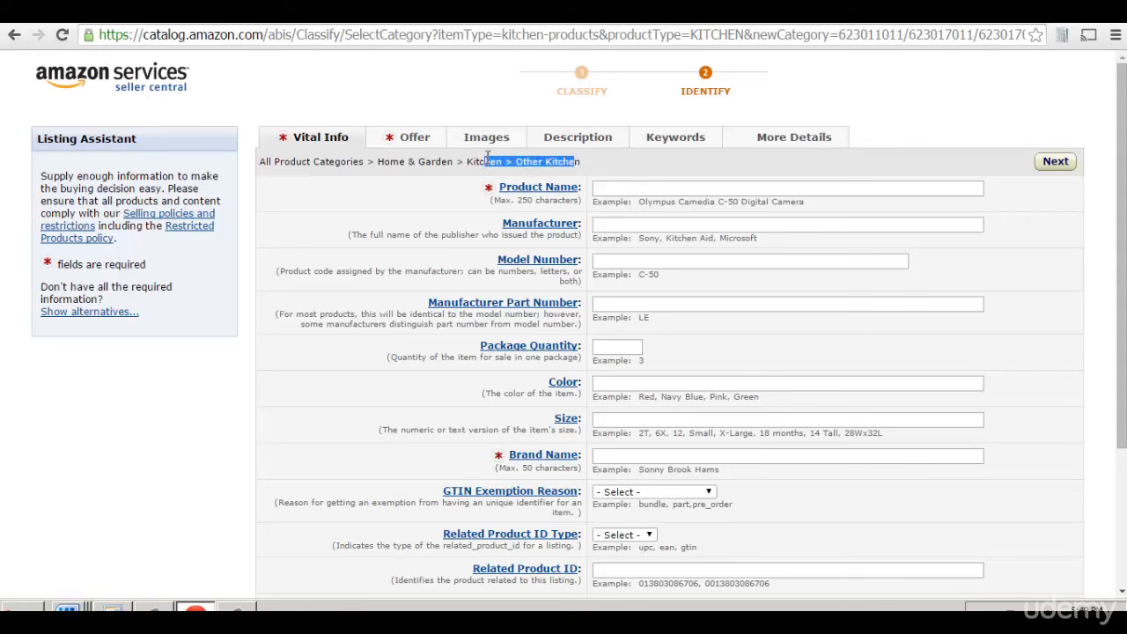
{"action": "left_click", "coordinate": [657, 192]}
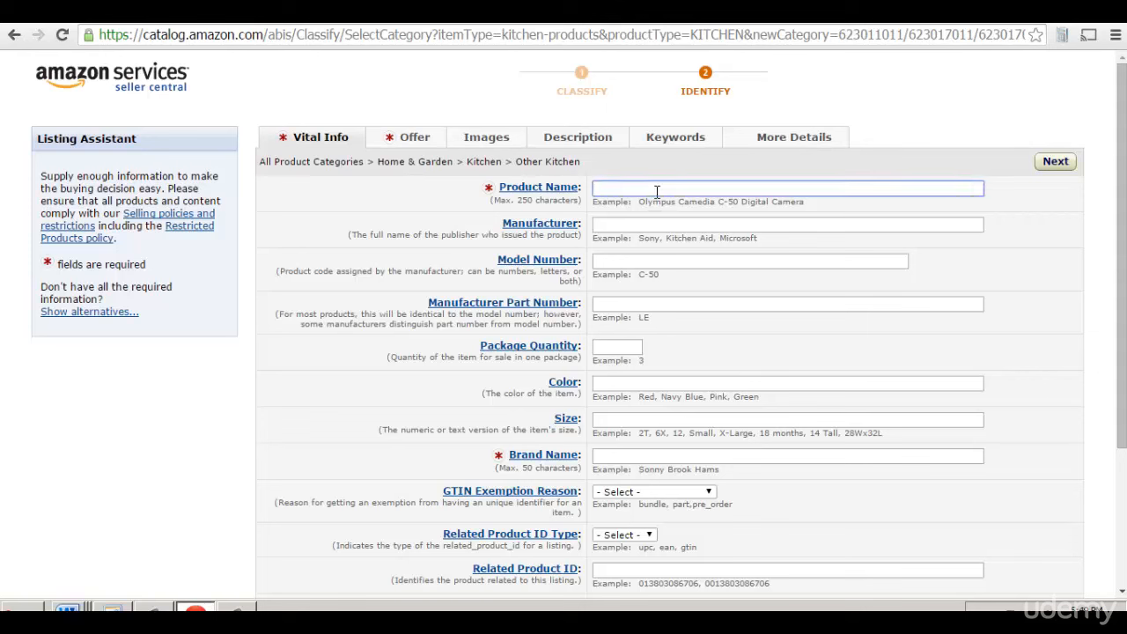
{"action": "left_click", "coordinate": [657, 191]}
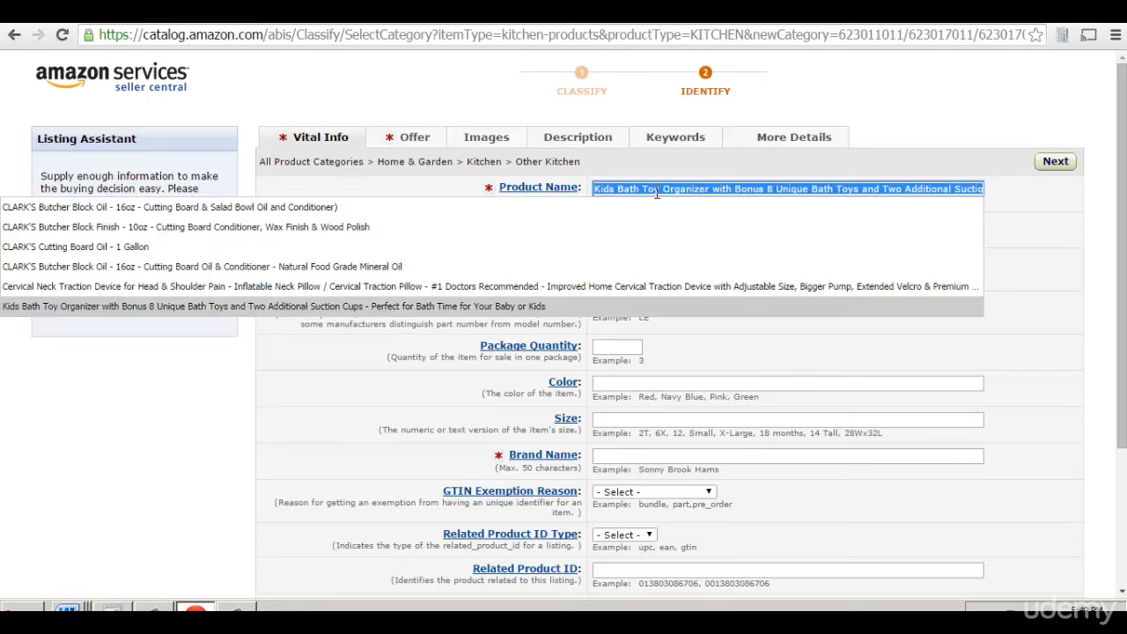
{"action": "left_click", "coordinate": [936, 103]}
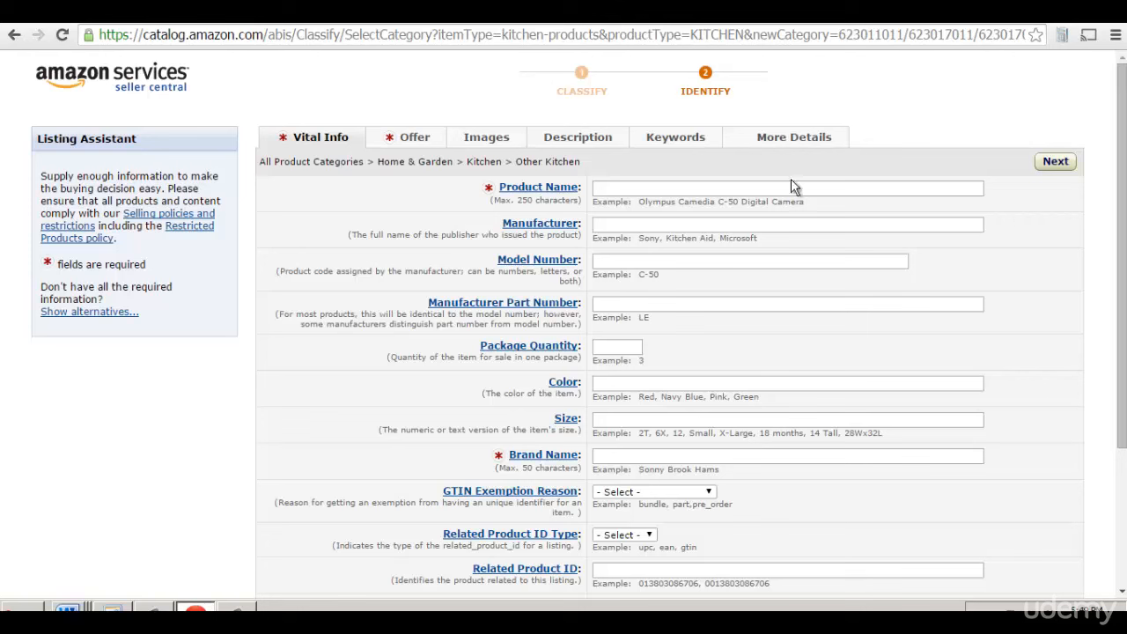
{"action": "left_click", "coordinate": [762, 195]}
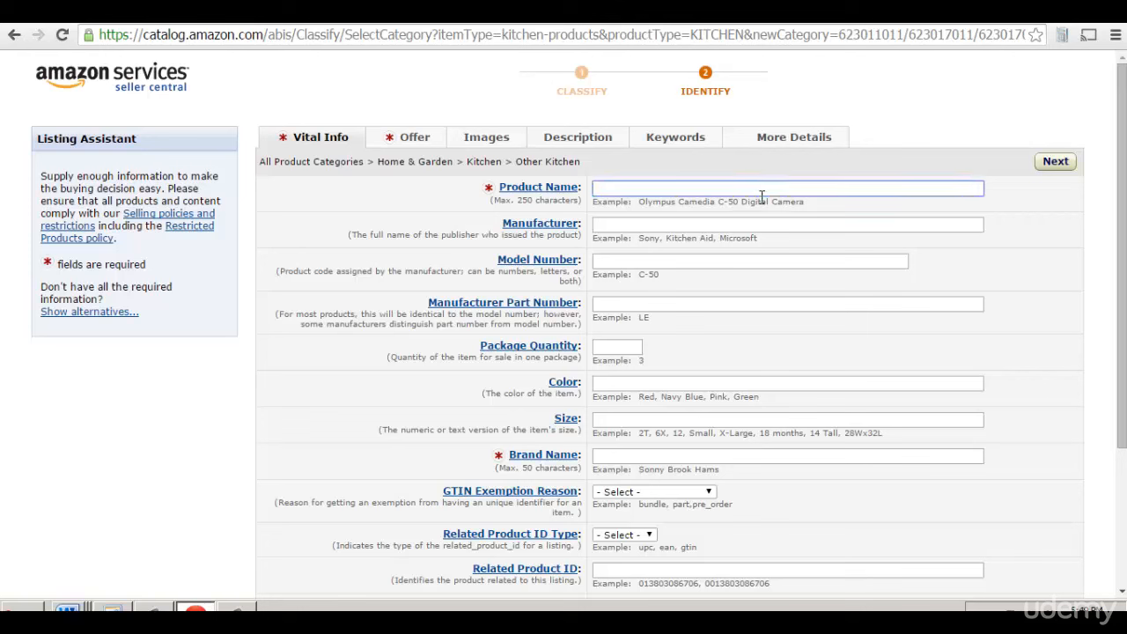
{"action": "left_click_drag", "start_coordinate": [491, 200], "coordinate": [590, 208]}
{"action": "left_click", "coordinate": [595, 208]}
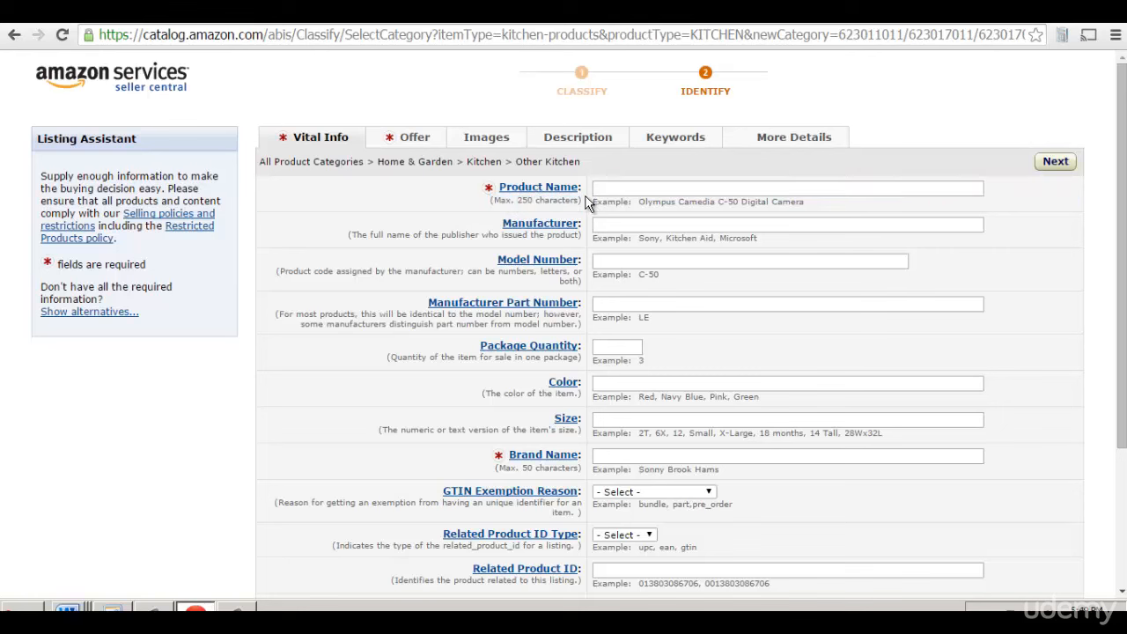
Enter "Sonic Butcher Block Oil" as the product name.
{"action": "left_click", "coordinate": [605, 185]}
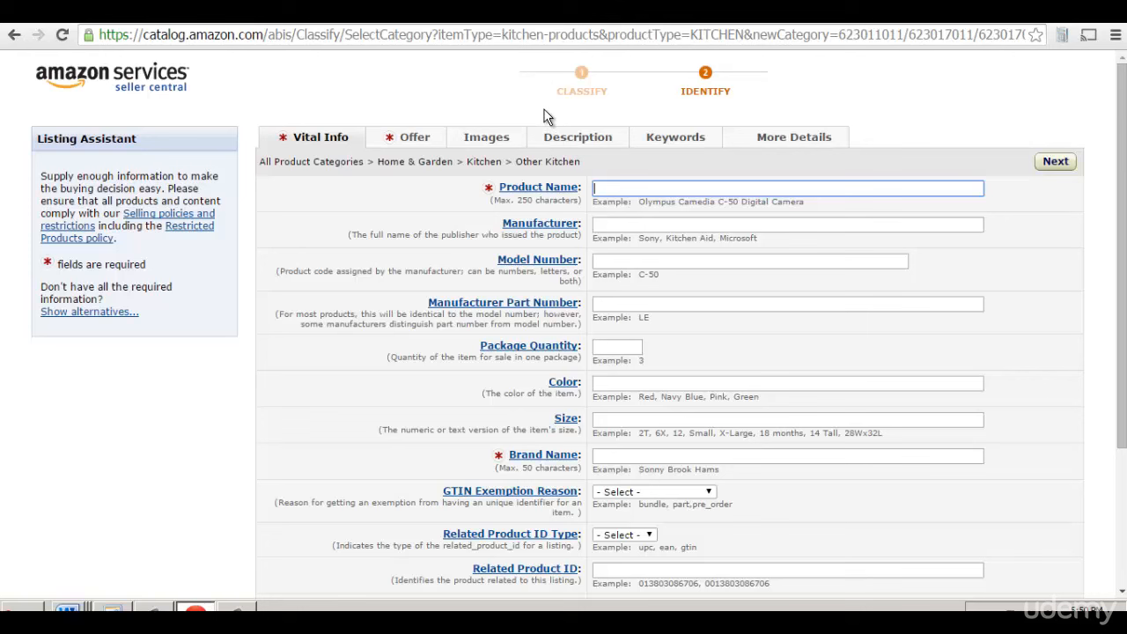
{"action": "type", "text": "Sonic"}
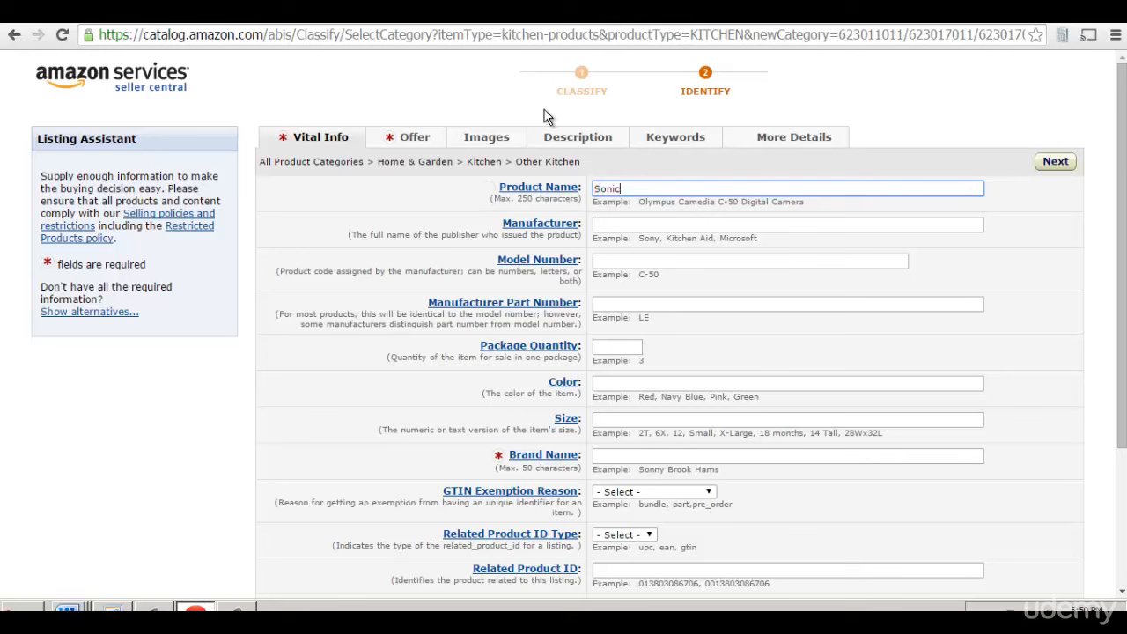
{"action": "type", "text": "Butcher Block Oil"}
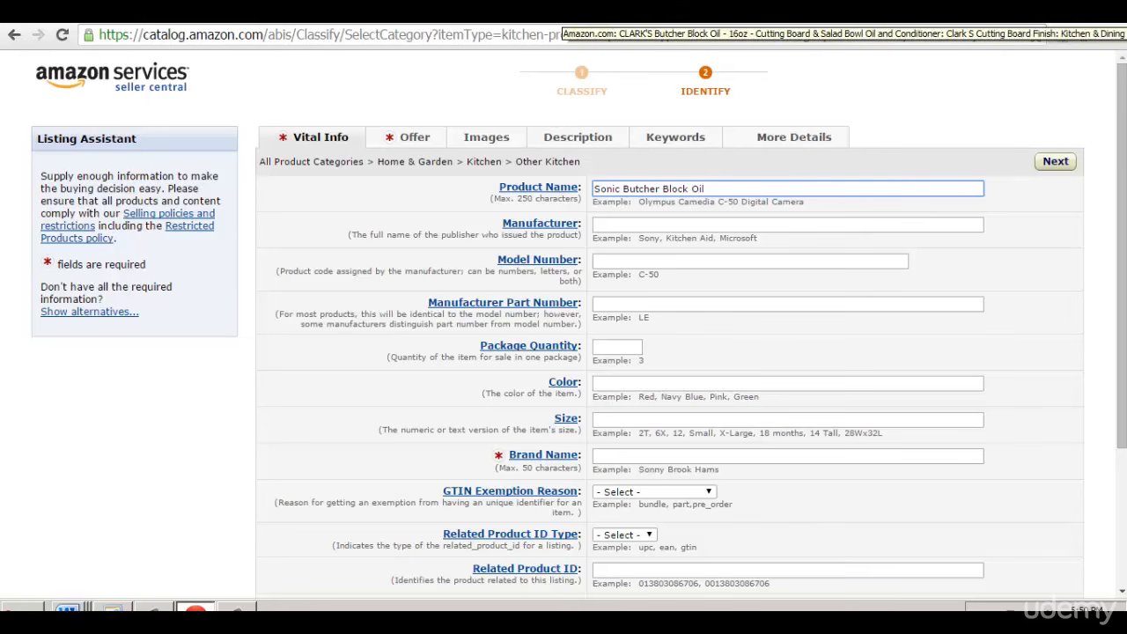
Examine the CLARK'S Butcher Block Oil product page on Amazon, including its title, details and bottle image, as a naming reference.
{"action": "left_click", "coordinate": [568, 13]}
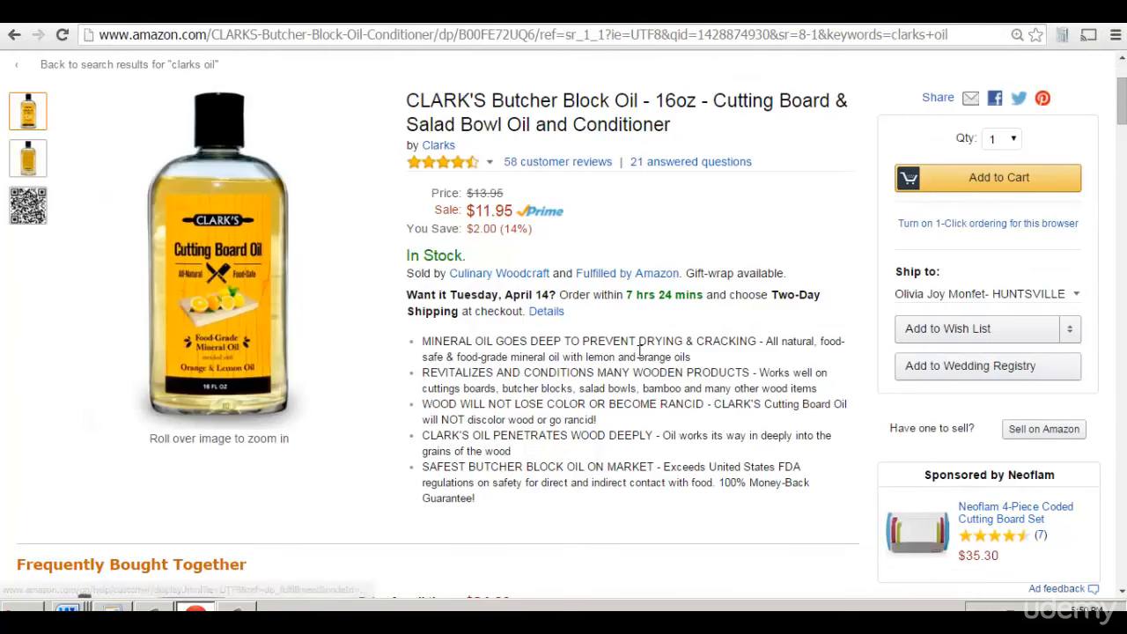
{"action": "scroll", "coordinate": [640, 356], "scroll_direction": "down", "scroll_amount": 1}
{"action": "scroll", "coordinate": [640, 357], "scroll_direction": "down", "scroll_amount": 5}
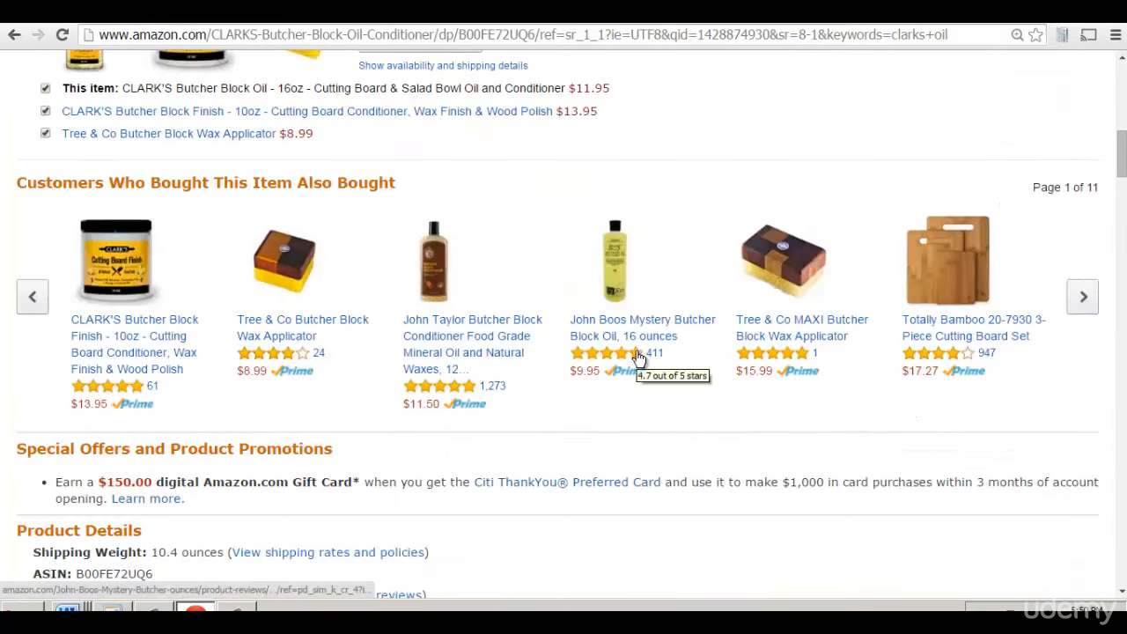
{"action": "scroll", "coordinate": [639, 356], "scroll_direction": "down", "scroll_amount": 5}
{"action": "scroll", "coordinate": [190, 546], "scroll_direction": "up", "scroll_amount": 10}
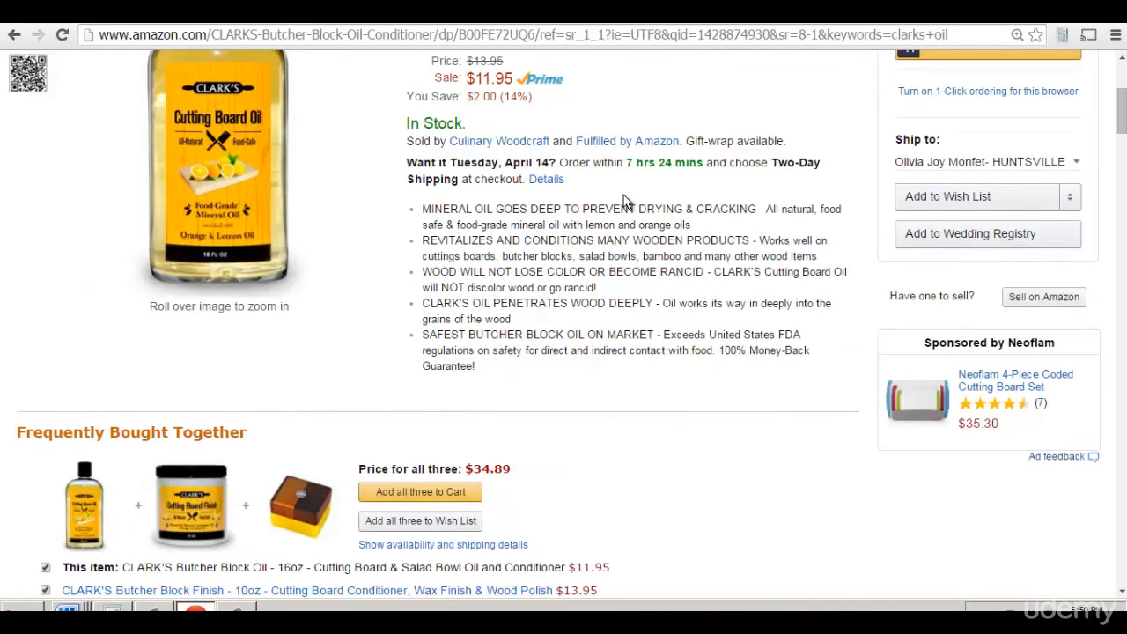
{"action": "scroll", "coordinate": [669, 246], "scroll_direction": "up", "scroll_amount": 2}
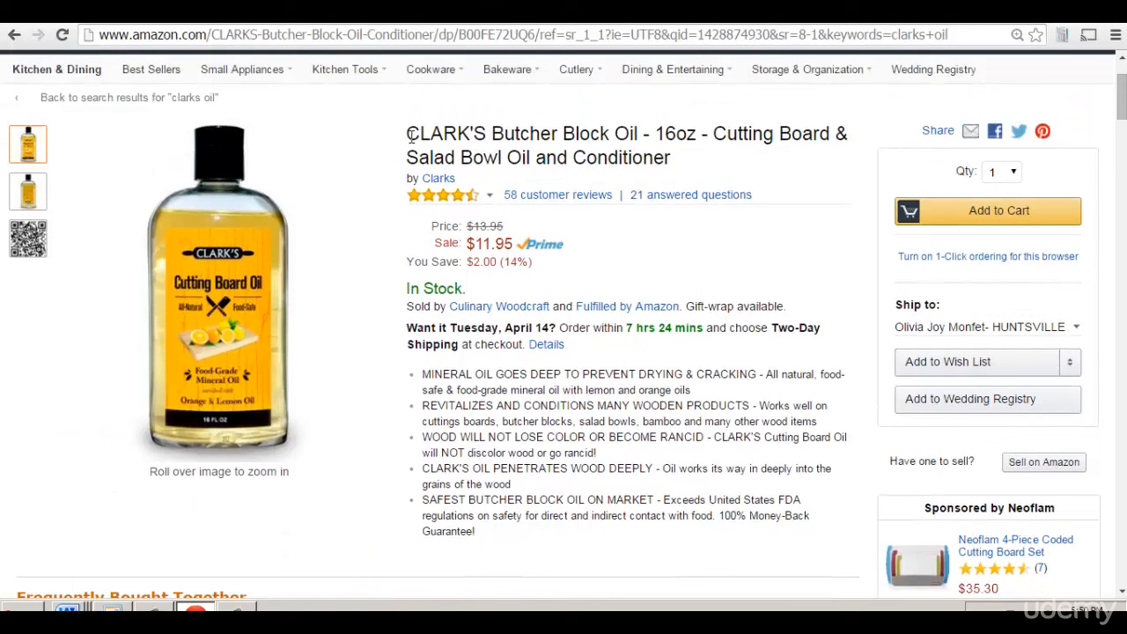
{"action": "left_click_drag", "start_coordinate": [411, 137], "coordinate": [650, 133]}
{"action": "left_click", "coordinate": [670, 130]}
{"action": "left_click", "coordinate": [791, 102]}
{"action": "mouse_move", "coordinate": [220, 273]}
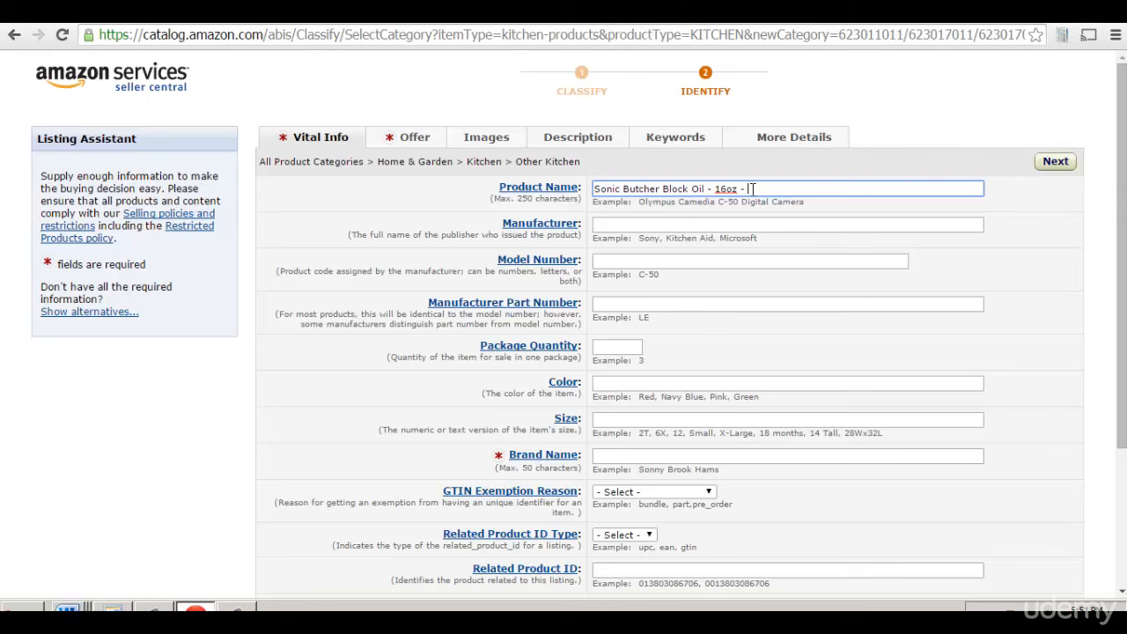
Check the CLARK'S bottle label and extend the product name with "Orange Food-Grade Mineral Oil - All Natural & Organic".
{"action": "key", "text": "ctrl+Tab"}
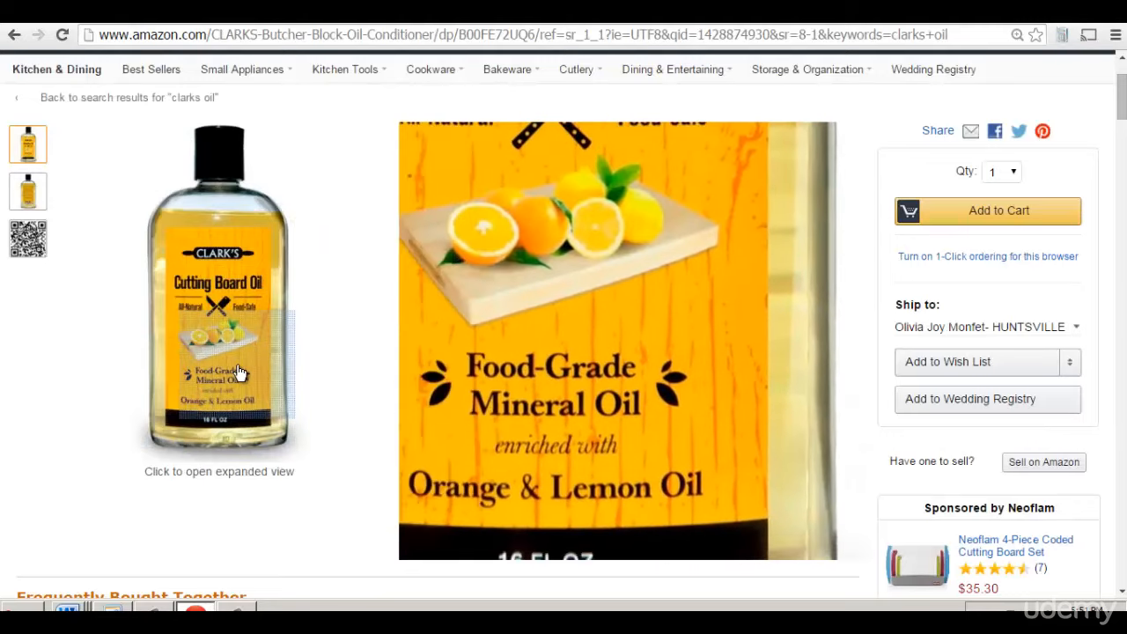
{"action": "key", "text": "ctrl+shift+Tab"}
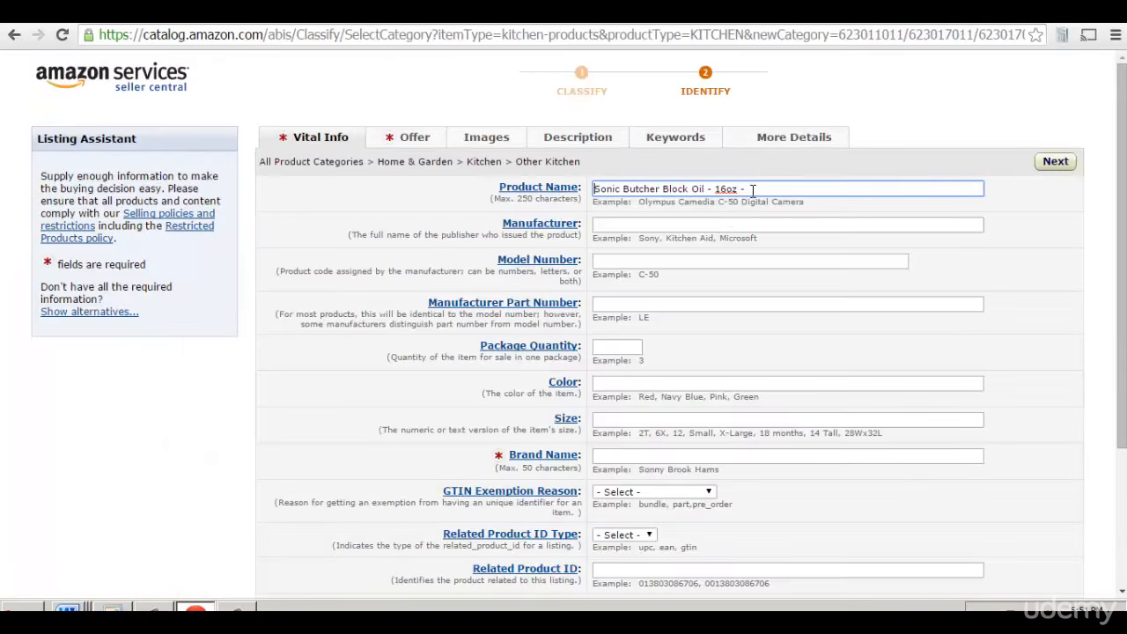
{"action": "type", "text": "Oil"}
{"action": "type", "text": "nge Mi"}
{"action": "key", "text": "BackSpace"}
{"action": "key", "text": "BackSpace"}
{"action": "key", "text": "BackSpace"}
{"action": "type", "text": "Food-Grade "}
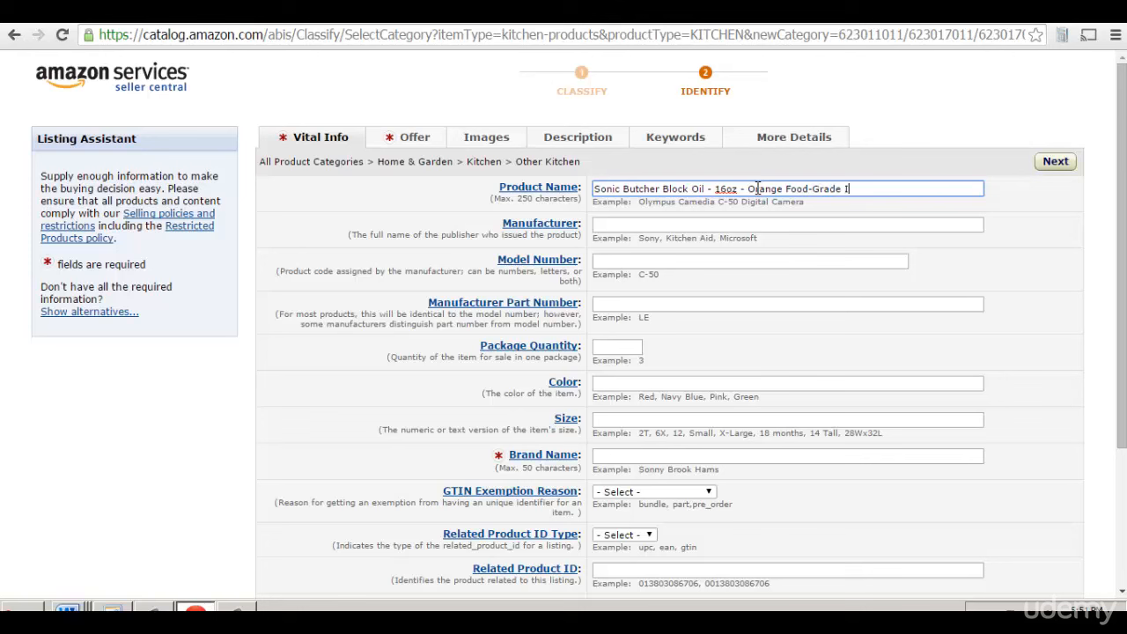
{"action": "type", "text": "Mineral Oil - All Natural"}
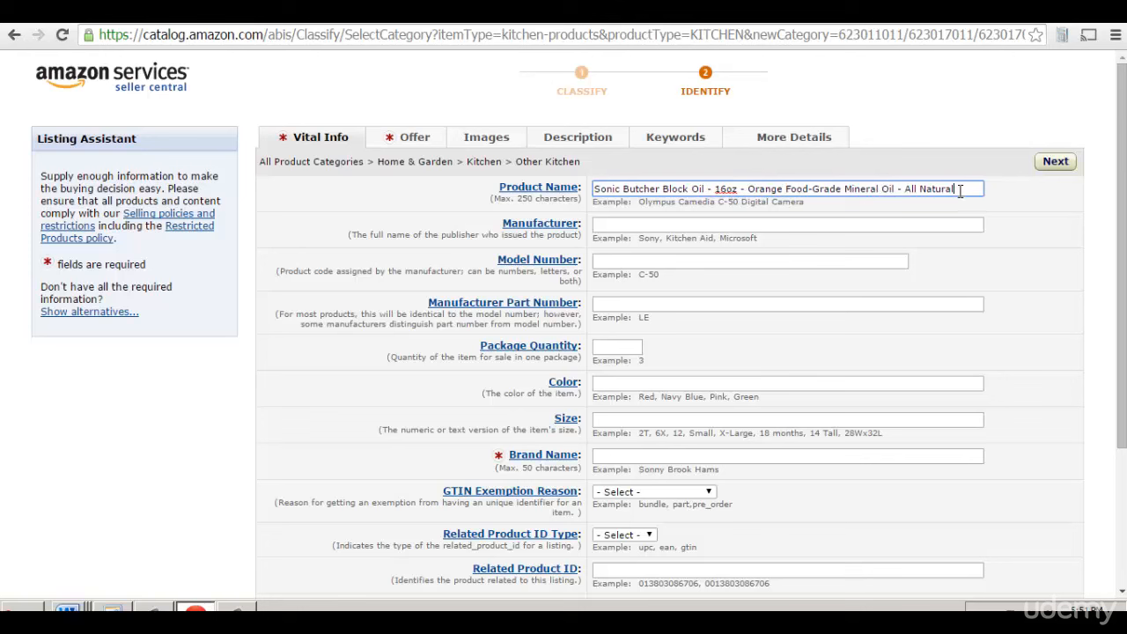
{"action": "type", "text": "& Orga"}
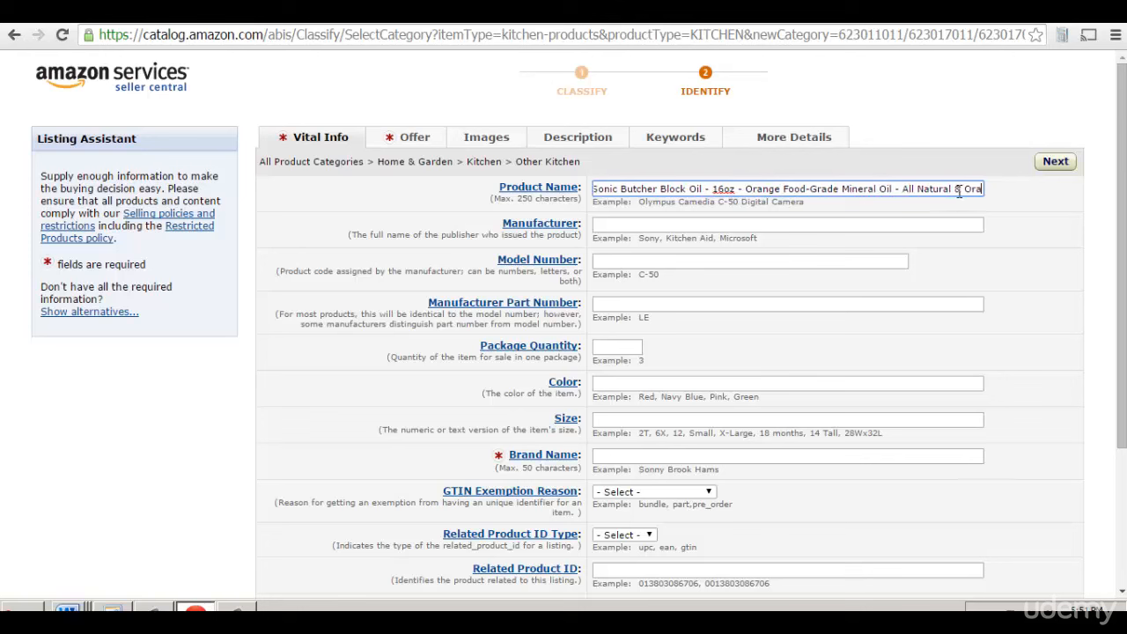
{"action": "type", "text": "nic"}
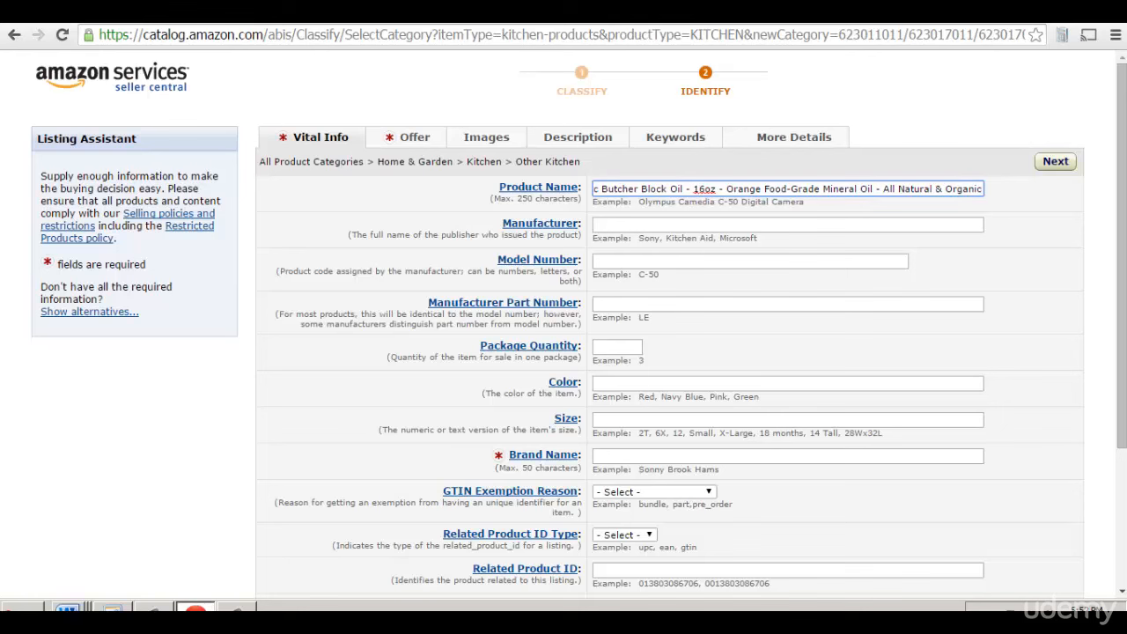
Open the MerchantWords keyword research site in a new browser tab, keeping the product listing open.
{"action": "key", "text": "ctrl+t"}
{"action": "type", "text": "merchan"}
{"action": "key", "text": "Return"}
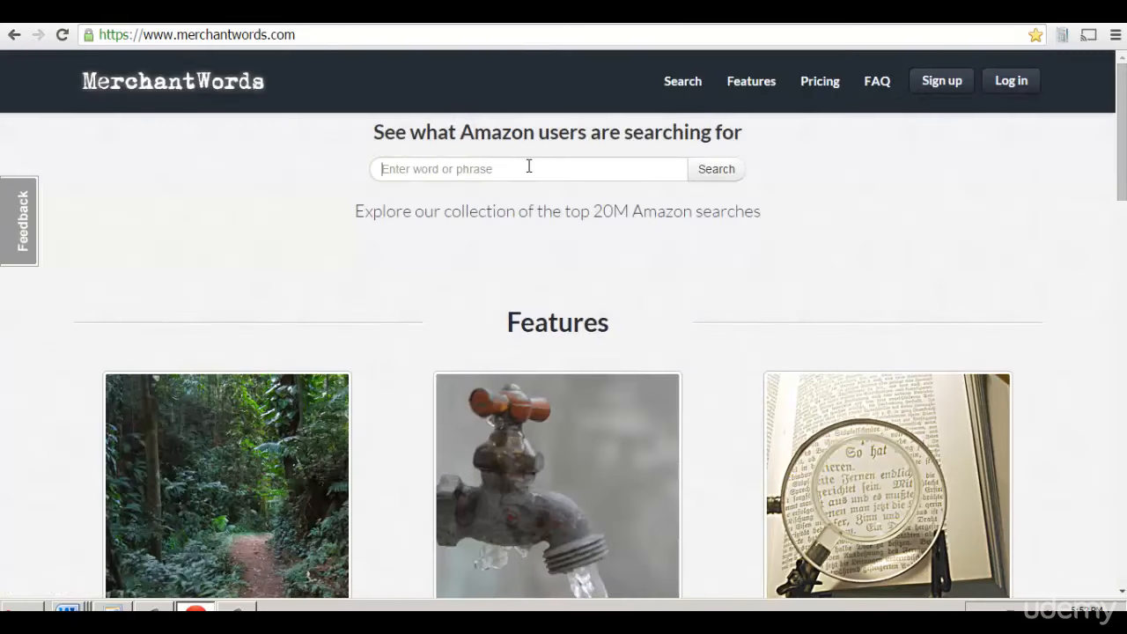
Search the MerchantWords collection of Amazon searches for "butcher block oil".
{"action": "left_click", "coordinate": [528, 167]}
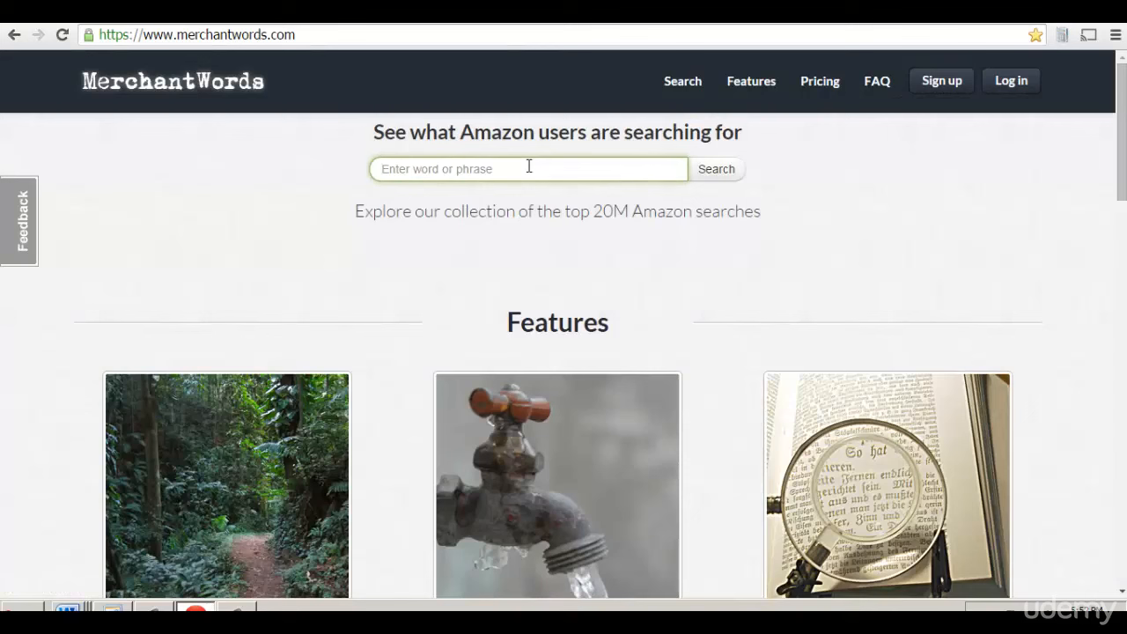
{"action": "type", "text": "b"}
{"action": "key", "text": "BackSpace"}
{"action": "type", "text": "buthcer"}
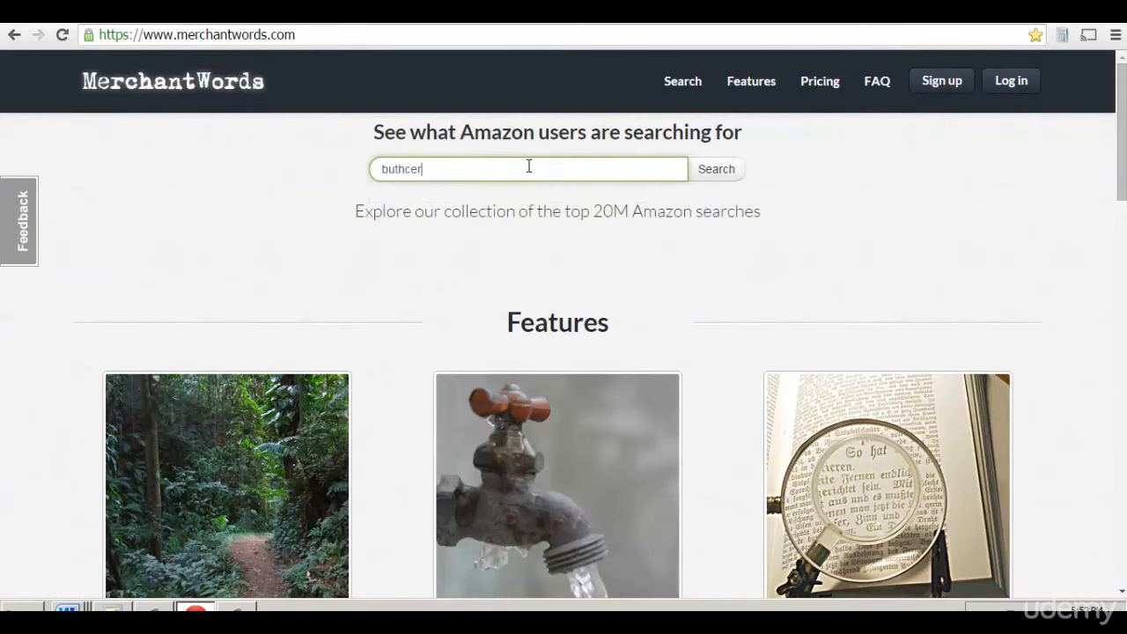
{"action": "type", "text": " block"}
{"action": "key", "text": "BackSpace"}
{"action": "key", "text": "BackSpace"}
{"action": "key", "text": "BackSpace"}
{"action": "key", "text": "BackSpace"}
{"action": "key", "text": "BackSpace"}
{"action": "key", "text": "BackSpace"}
{"action": "key", "text": "BackSpace"}
{"action": "key", "text": "BackSpace"}
{"action": "key", "text": "BackSpace"}
{"action": "key", "text": "BackSpace"}
{"action": "type", "text": "cher "}
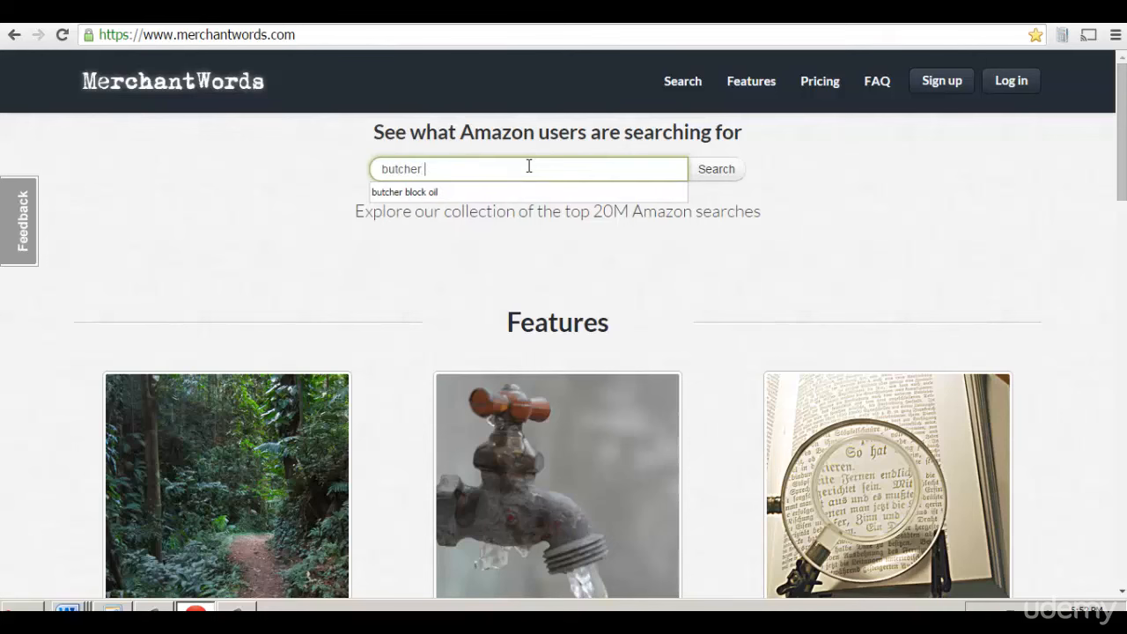
{"action": "type", "text": "block oil"}
{"action": "key", "text": "Return"}
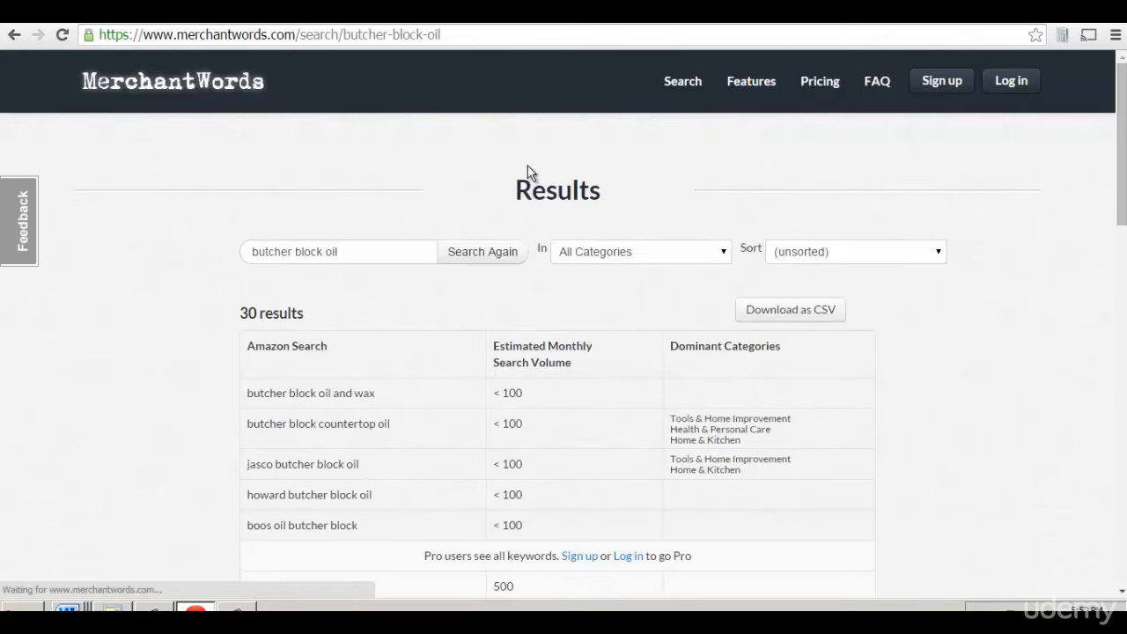
Log in to MerchantWords with the saved account credentials and repeat the search for "butcher block oil".
{"action": "left_click", "coordinate": [632, 558]}
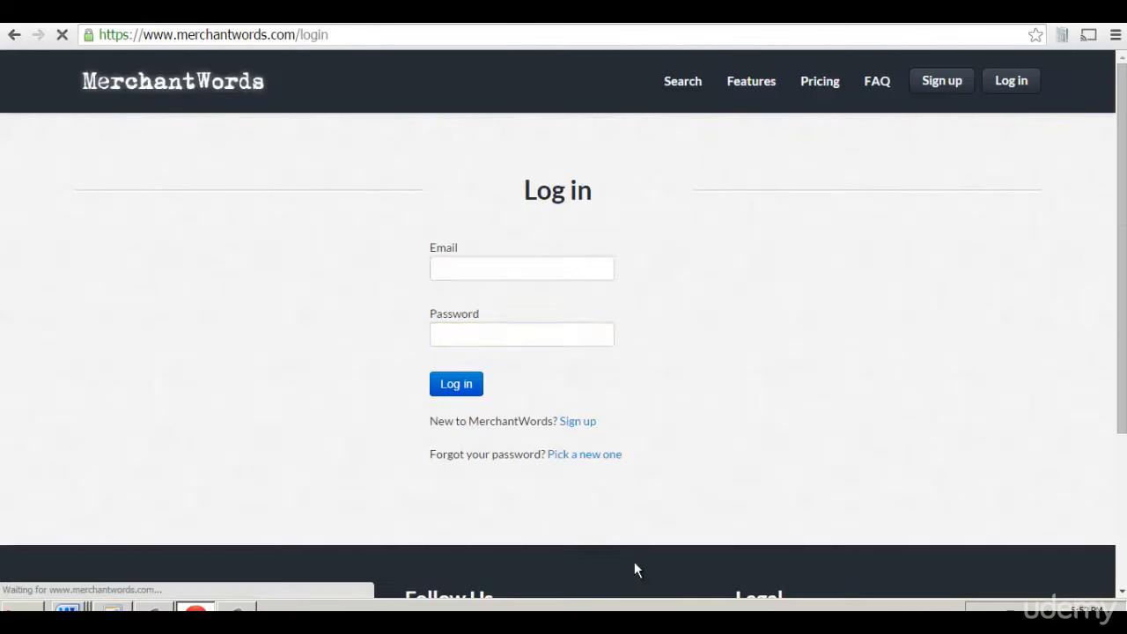
{"action": "left_click", "coordinate": [439, 384]}
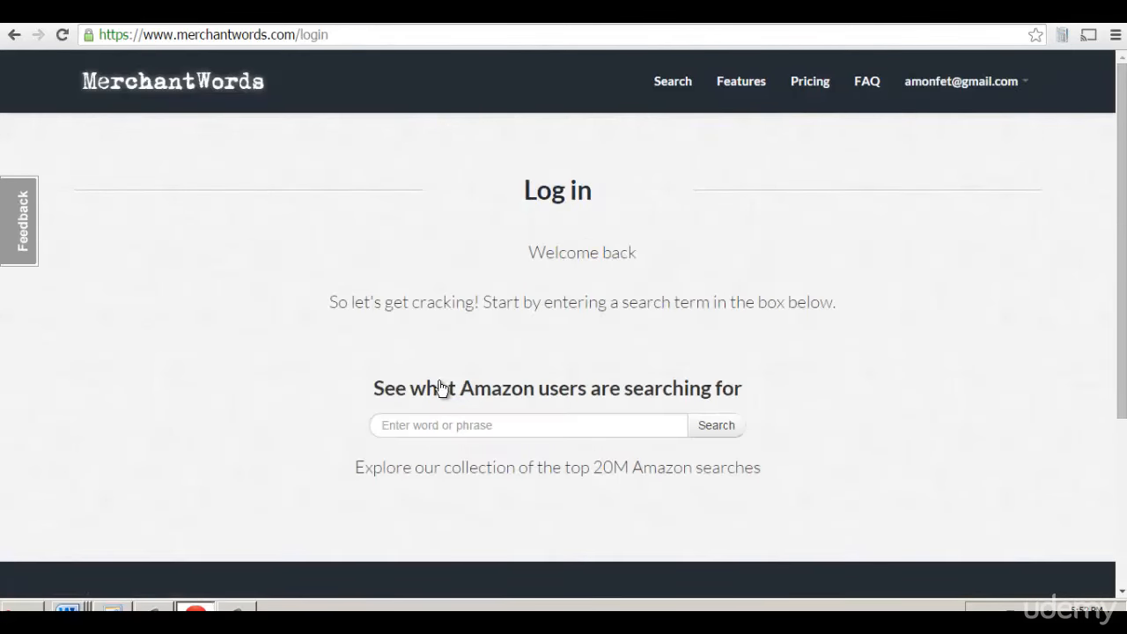
{"action": "left_click", "coordinate": [518, 425]}
{"action": "type", "text": "but"}
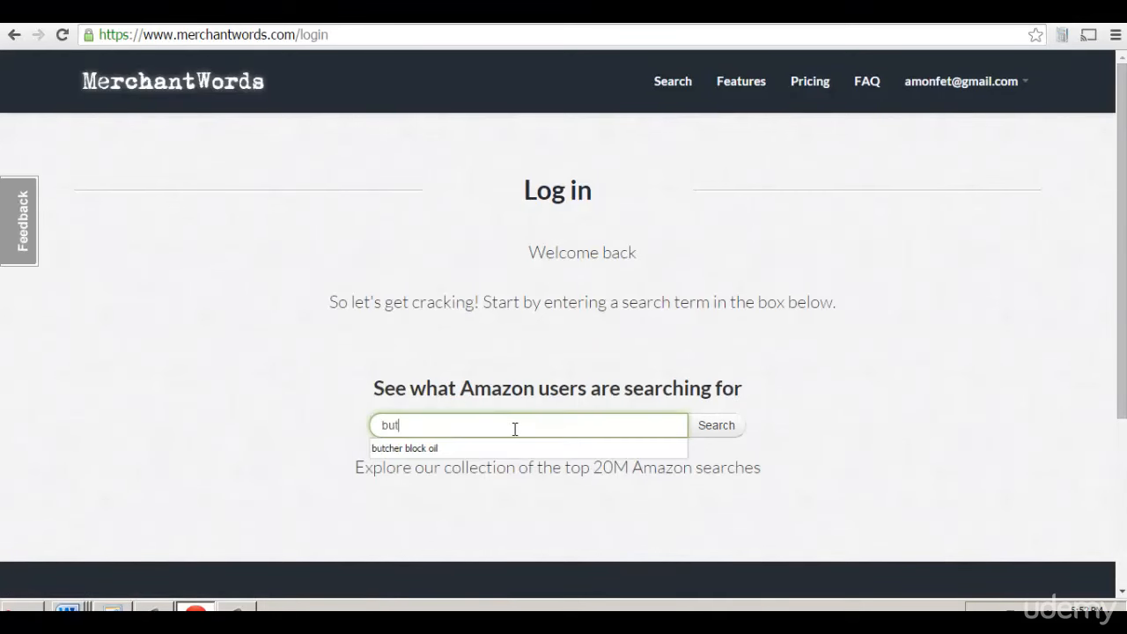
{"action": "type", "text": "cher block oil"}
{"action": "key", "text": "Return"}
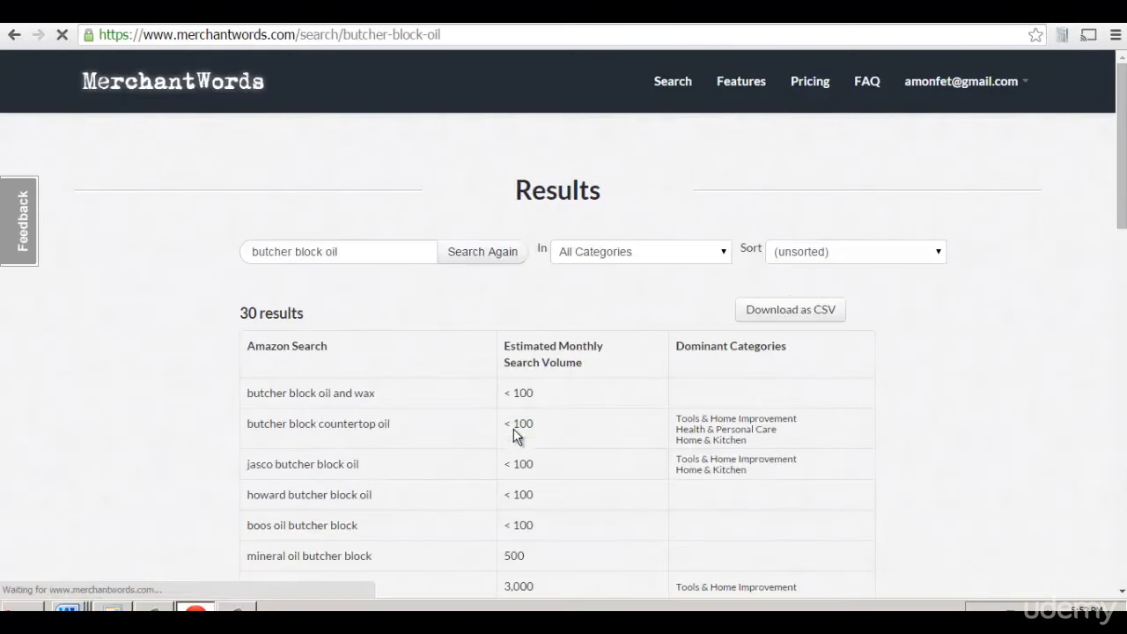
Sort the butcher block oil keyword results by highest search volume.
{"action": "left_click", "coordinate": [854, 251]}
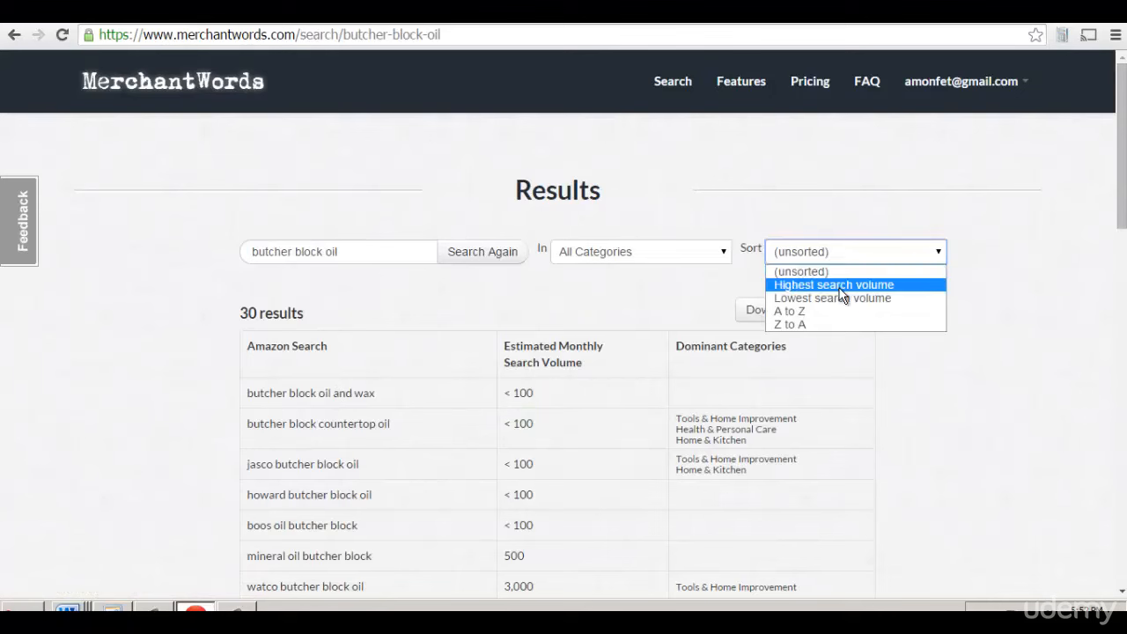
{"action": "left_click", "coordinate": [793, 284]}
{"action": "scroll", "coordinate": [345, 357], "scroll_direction": "down", "scroll_amount": 2}
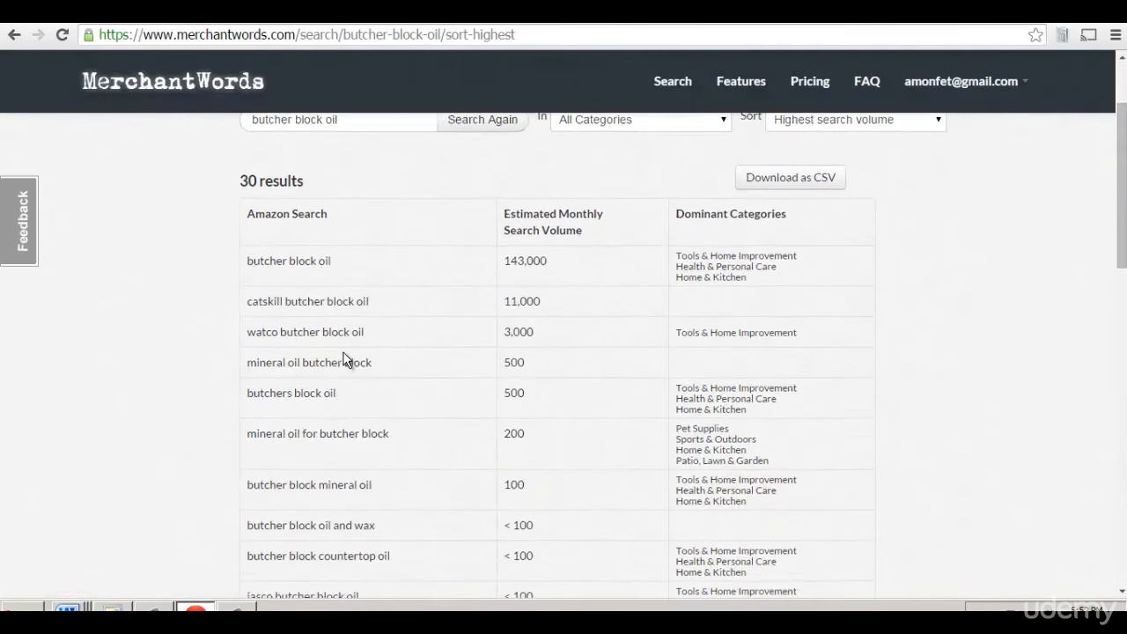
Examine the butcher block oil search phrases and their monthly volumes for wording that could be used in the product name.
{"action": "left_click_drag", "start_coordinate": [285, 268], "coordinate": [244, 299]}
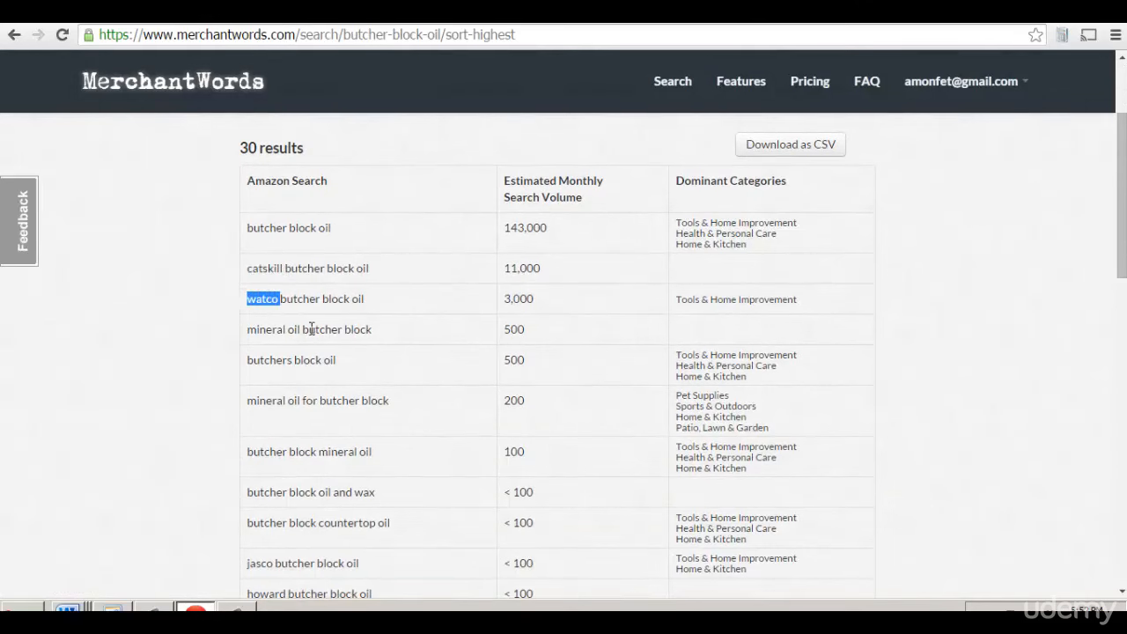
{"action": "left_click_drag", "start_coordinate": [303, 328], "coordinate": [257, 326]}
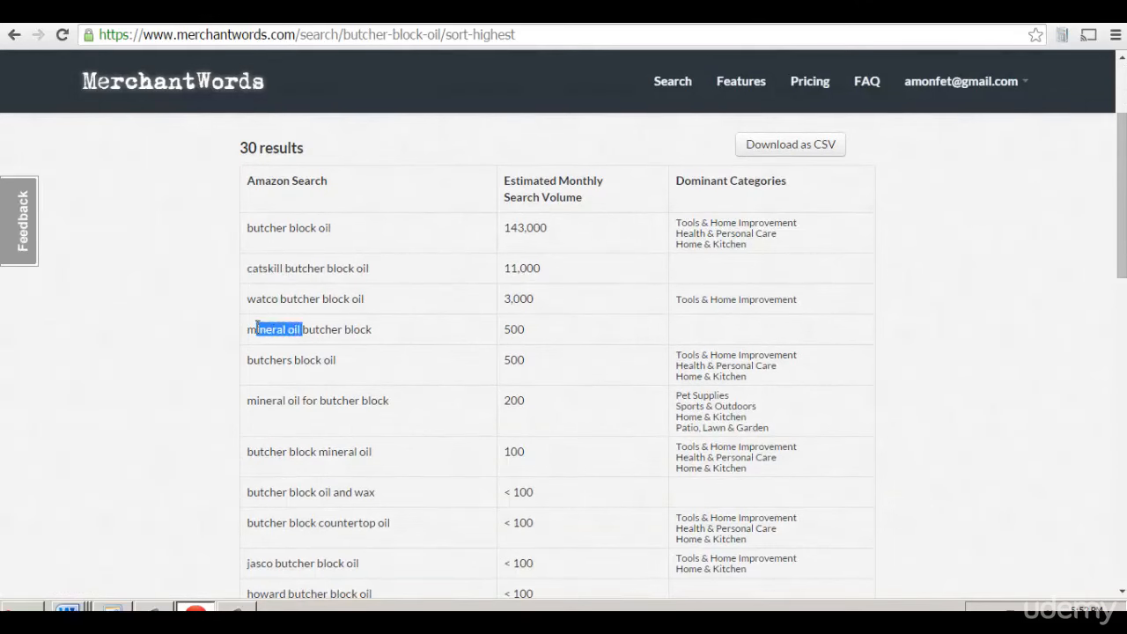
{"action": "left_click", "coordinate": [296, 435]}
{"action": "scroll", "coordinate": [297, 434], "scroll_direction": "down", "scroll_amount": 1}
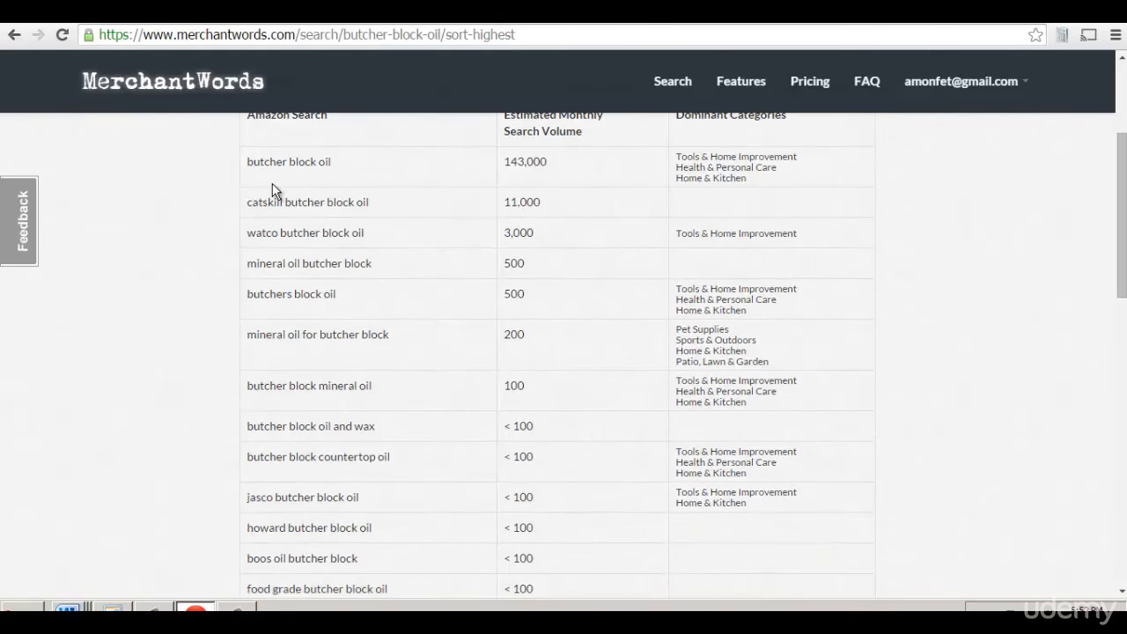
{"action": "left_click_drag", "start_coordinate": [247, 163], "coordinate": [303, 162]}
{"action": "scroll", "coordinate": [334, 461], "scroll_direction": "down", "scroll_amount": 2}
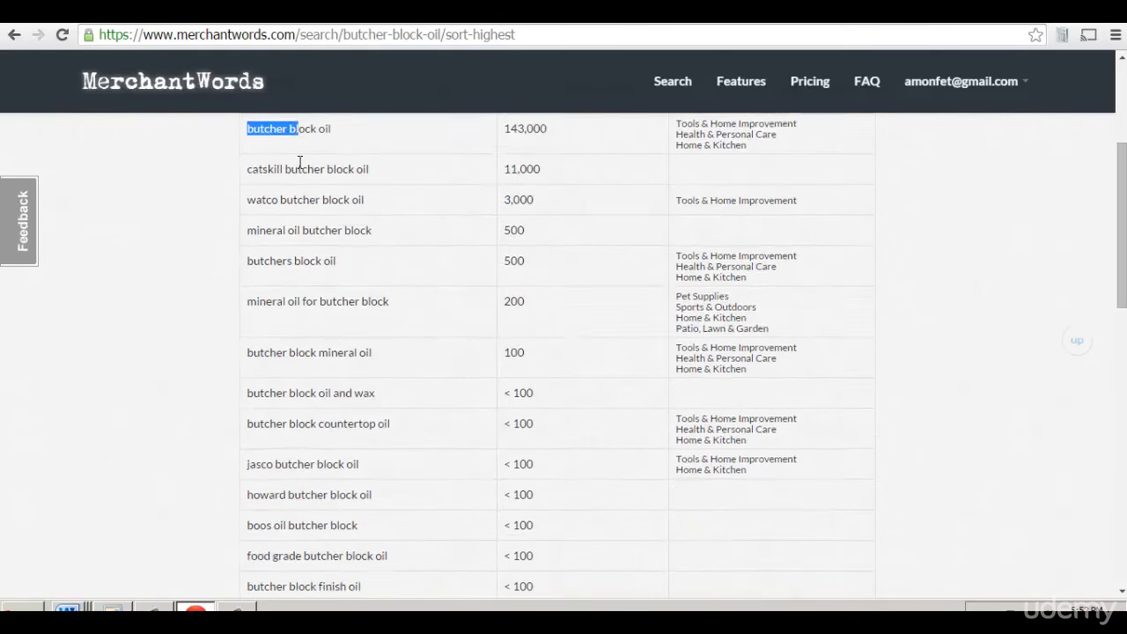
{"action": "scroll", "coordinate": [335, 461], "scroll_direction": "down", "scroll_amount": 1}
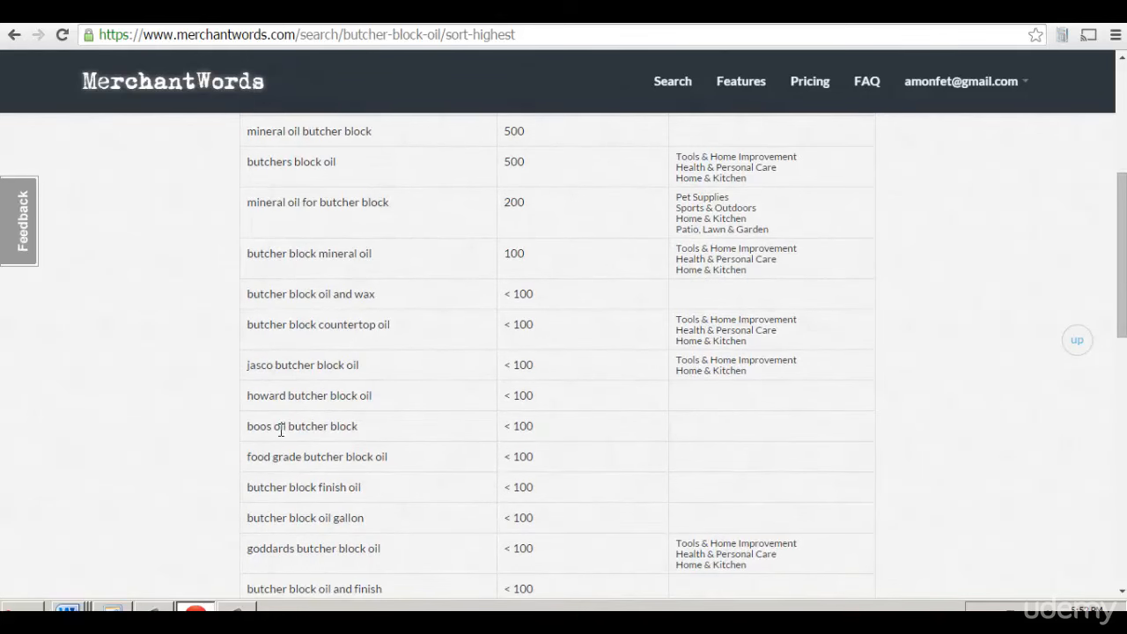
{"action": "left_click_drag", "start_coordinate": [299, 457], "coordinate": [244, 455]}
{"action": "scroll", "coordinate": [243, 453], "scroll_direction": "down", "scroll_amount": 2}
{"action": "scroll", "coordinate": [244, 451], "scroll_direction": "up", "scroll_amount": 9}
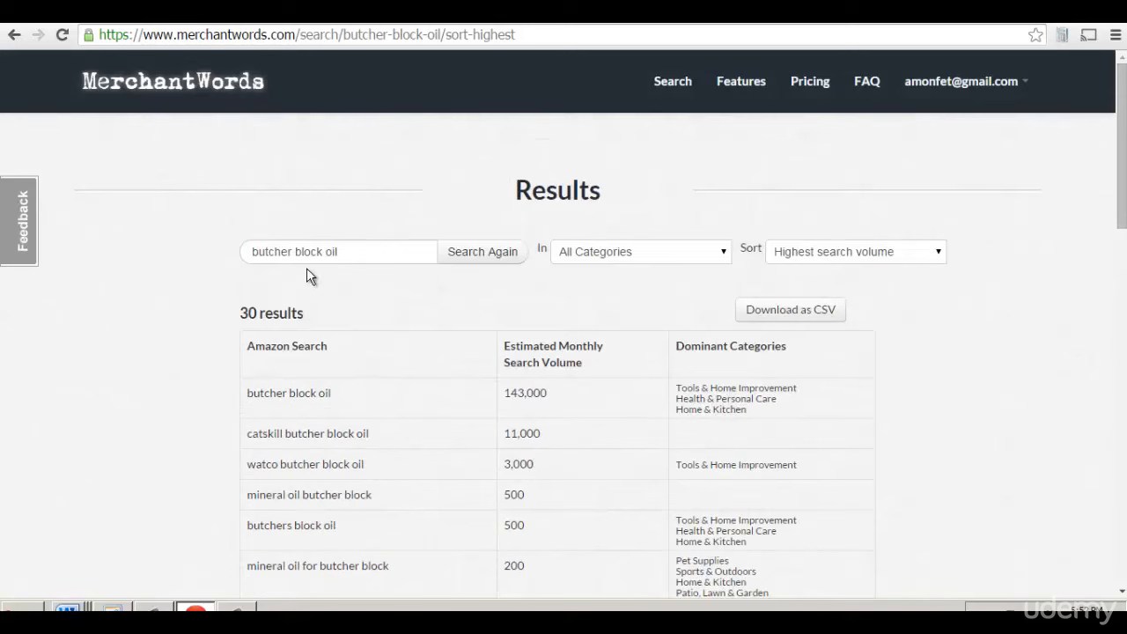
Search MerchantWords again for the alternative phrase "cutting board oil".
{"action": "triple_click", "coordinate": [348, 253]}
{"action": "type", "text": "cutti"}
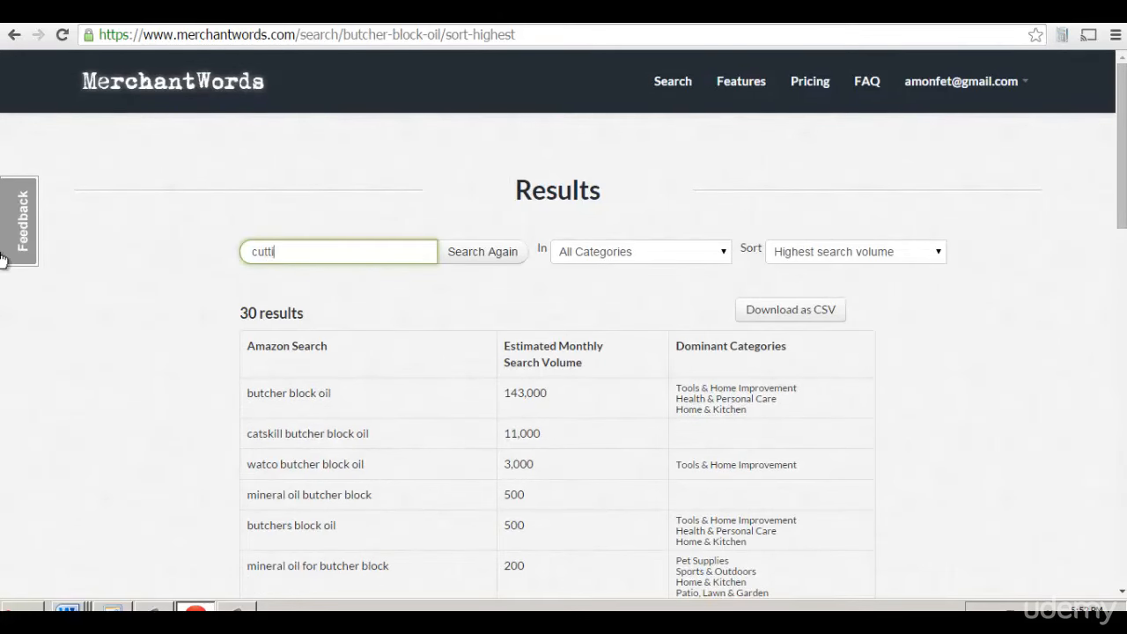
{"action": "type", "text": "ng board oil"}
{"action": "key", "text": "Return"}
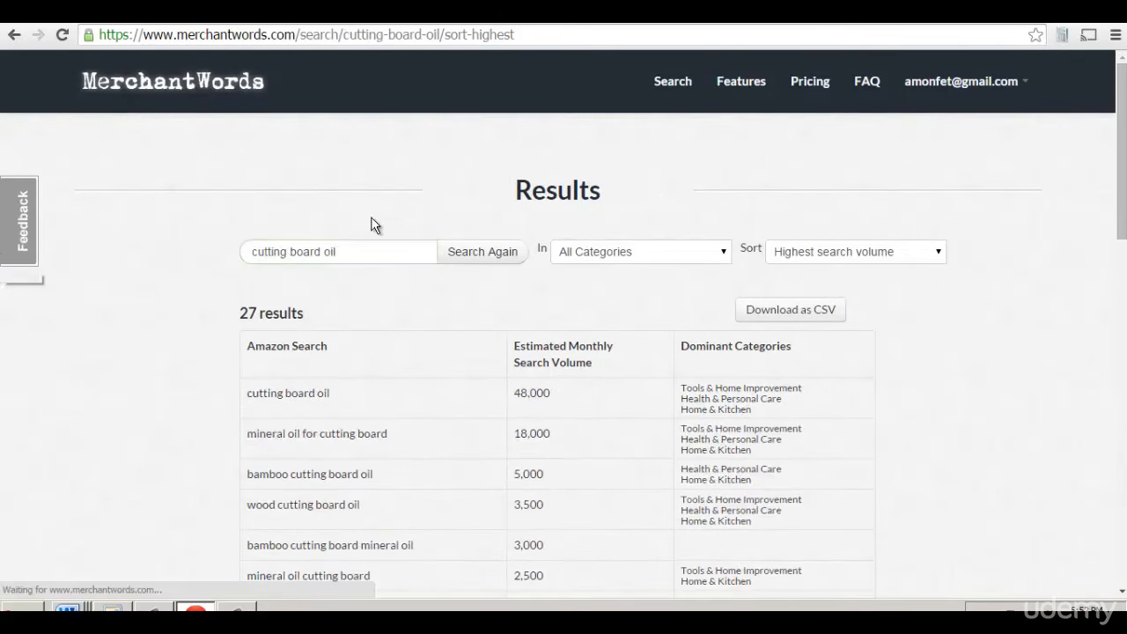
Examine the cutting board oil keywords and their search volumes, including the mineral oil, bamboo and wood variants.
{"action": "scroll", "coordinate": [324, 432], "scroll_direction": "down", "scroll_amount": 1}
{"action": "scroll", "coordinate": [323, 432], "scroll_direction": "down", "scroll_amount": 1}
{"action": "left_click_drag", "start_coordinate": [252, 352], "coordinate": [248, 440]}
{"action": "left_click", "coordinate": [248, 440]}
{"action": "scroll", "coordinate": [251, 430], "scroll_direction": "down", "scroll_amount": 1}
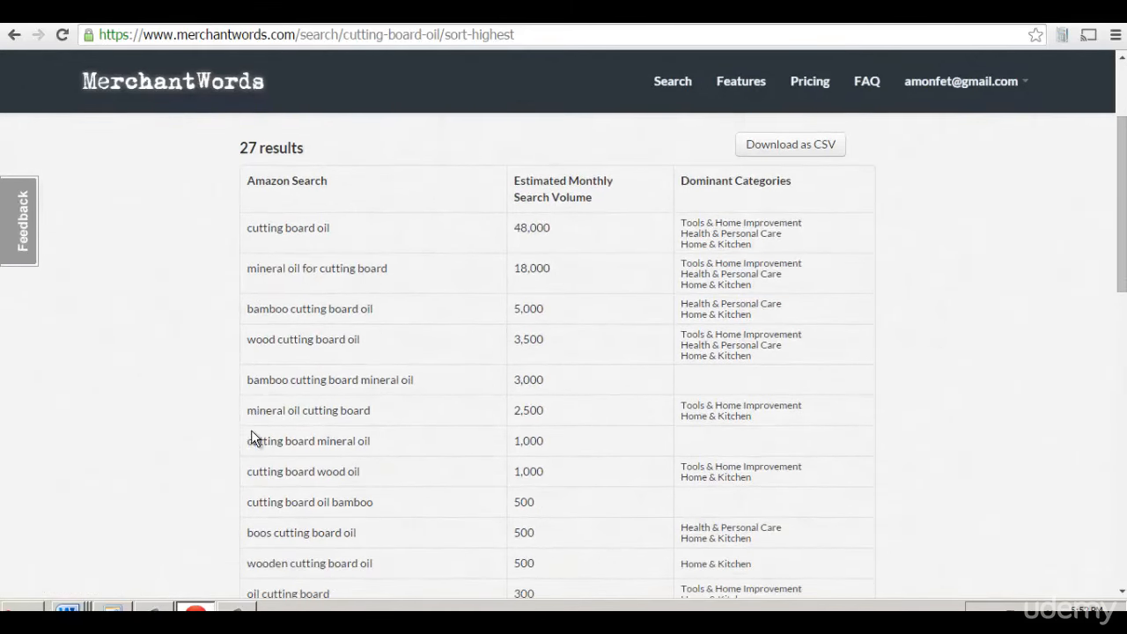
{"action": "left_click_drag", "start_coordinate": [224, 368], "coordinate": [272, 440]}
{"action": "scroll", "coordinate": [272, 441], "scroll_direction": "down", "scroll_amount": 1}
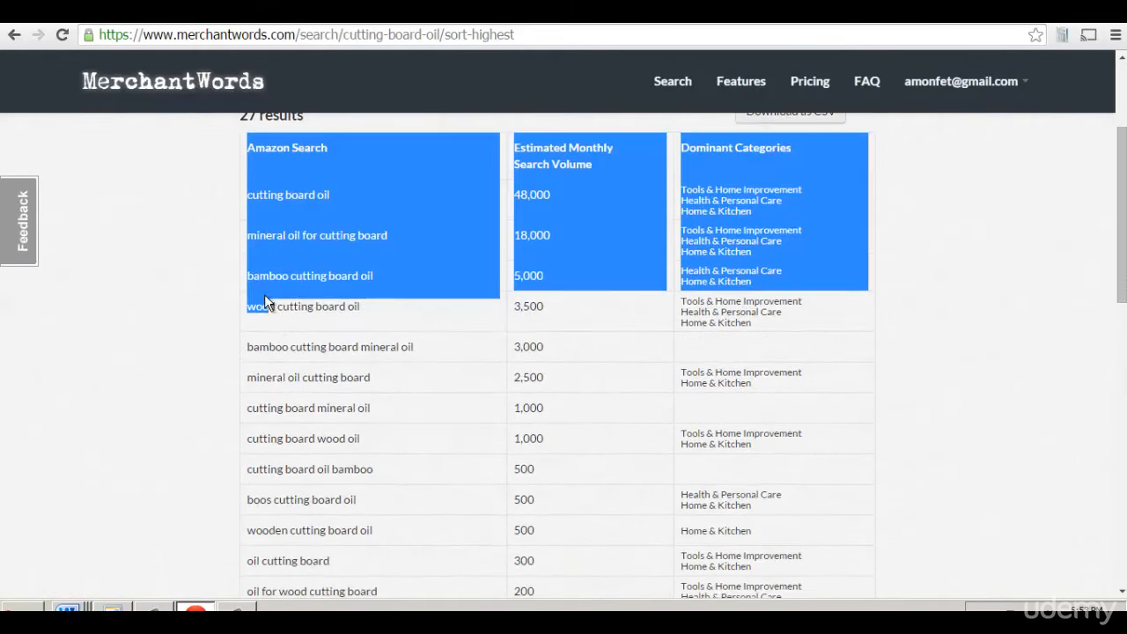
{"action": "scroll", "coordinate": [382, 408], "scroll_direction": "up", "scroll_amount": 2}
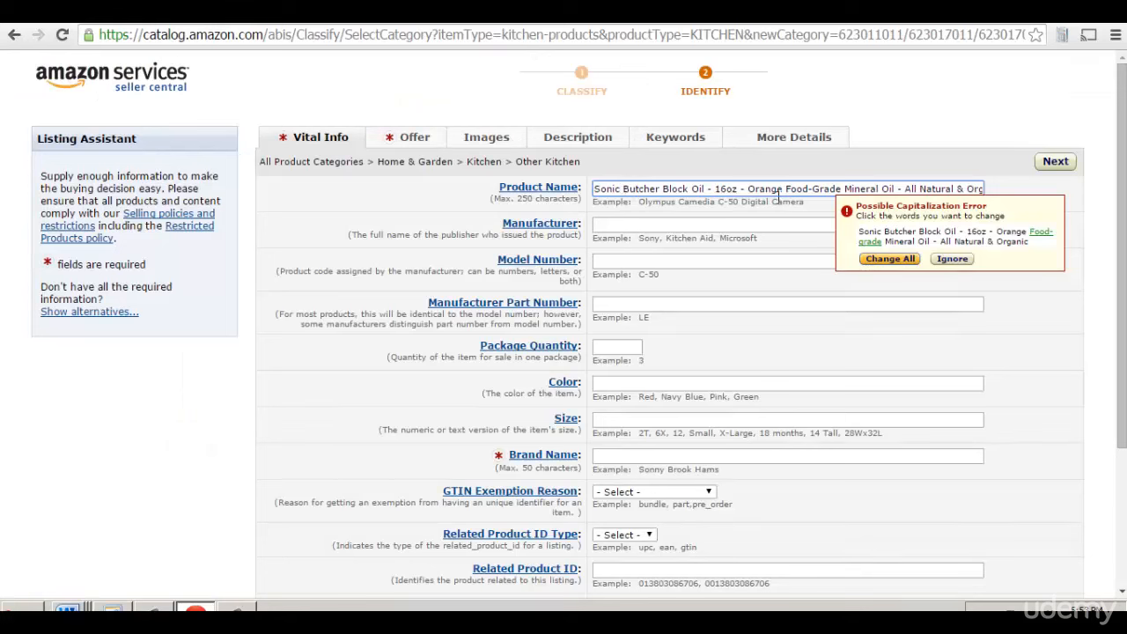
Back in the Seller Central listing, ignore the capitalization suggestion and place the cursor at the end of the product name.
{"action": "left_click", "coordinate": [952, 258]}
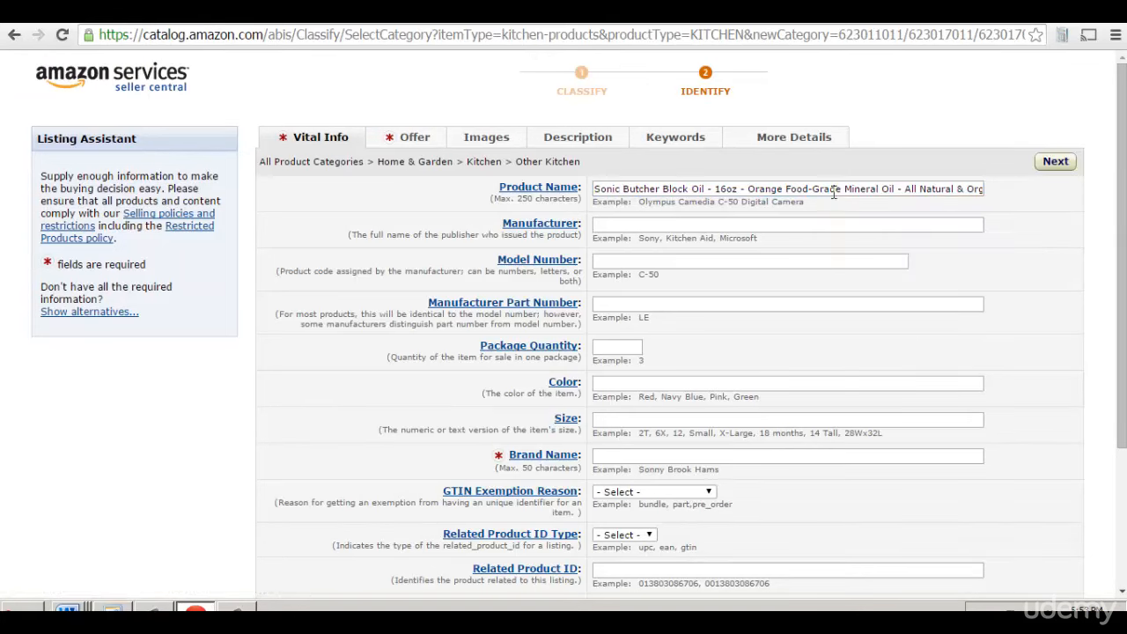
{"action": "left_click", "coordinate": [968, 189]}
{"action": "key", "text": "End"}
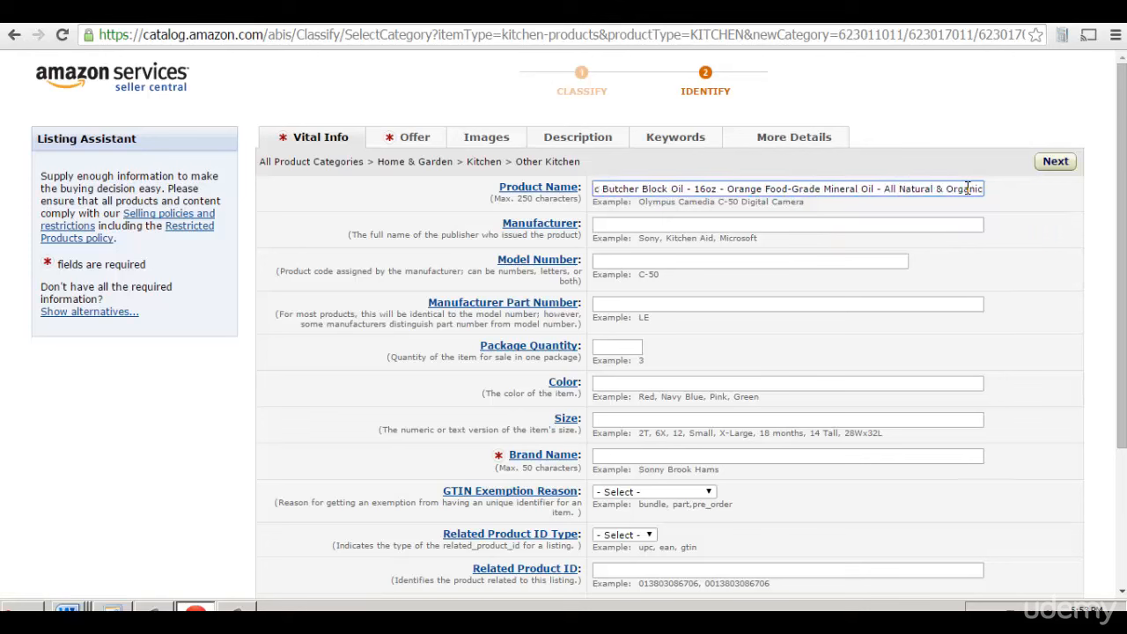
{"action": "type", "text": "- Great"}
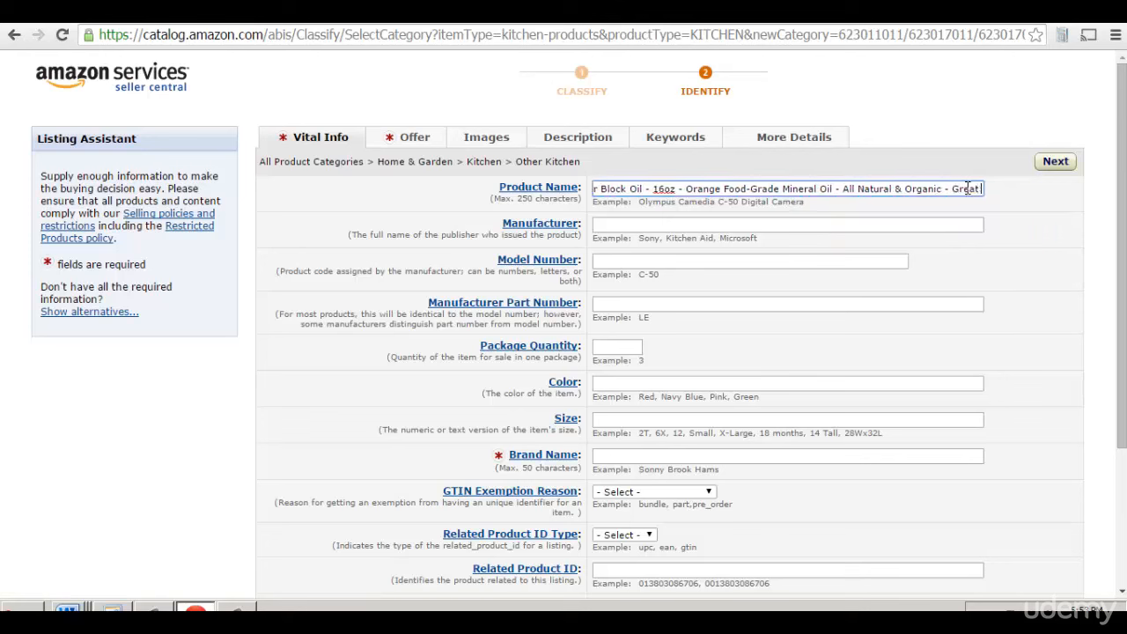
{"action": "key", "text": "BackSpace"}
{"action": "key", "text": "BackSpace"}
{"action": "key", "text": "BackSpace"}
{"action": "key", "text": "BackSpace"}
{"action": "key", "text": "BackSpace"}
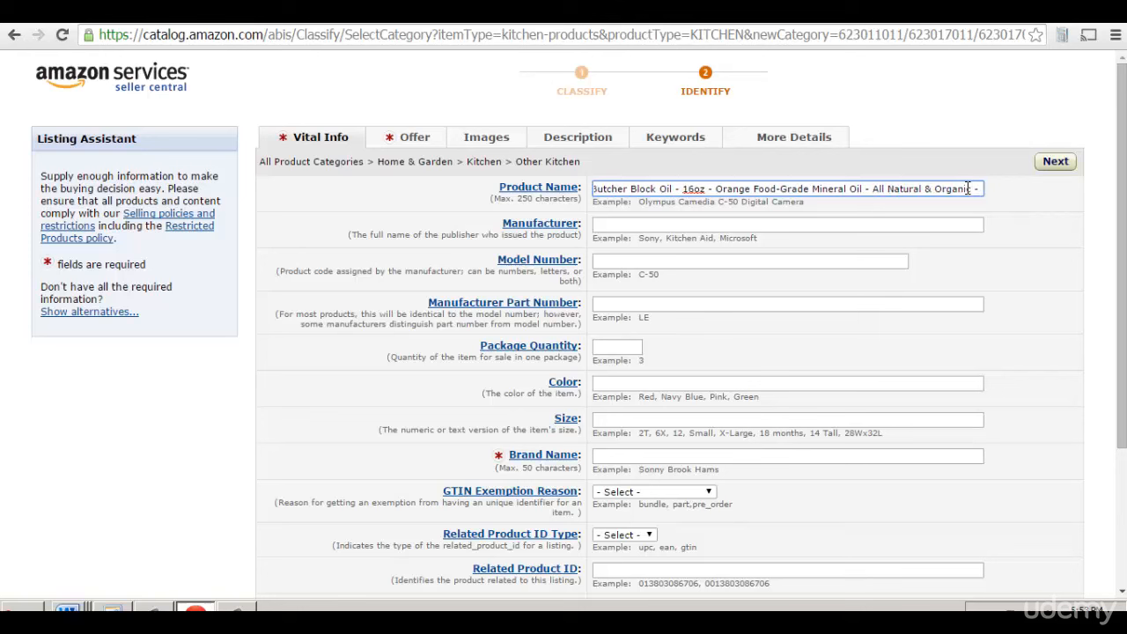
{"action": "type", "text": "Woods"}
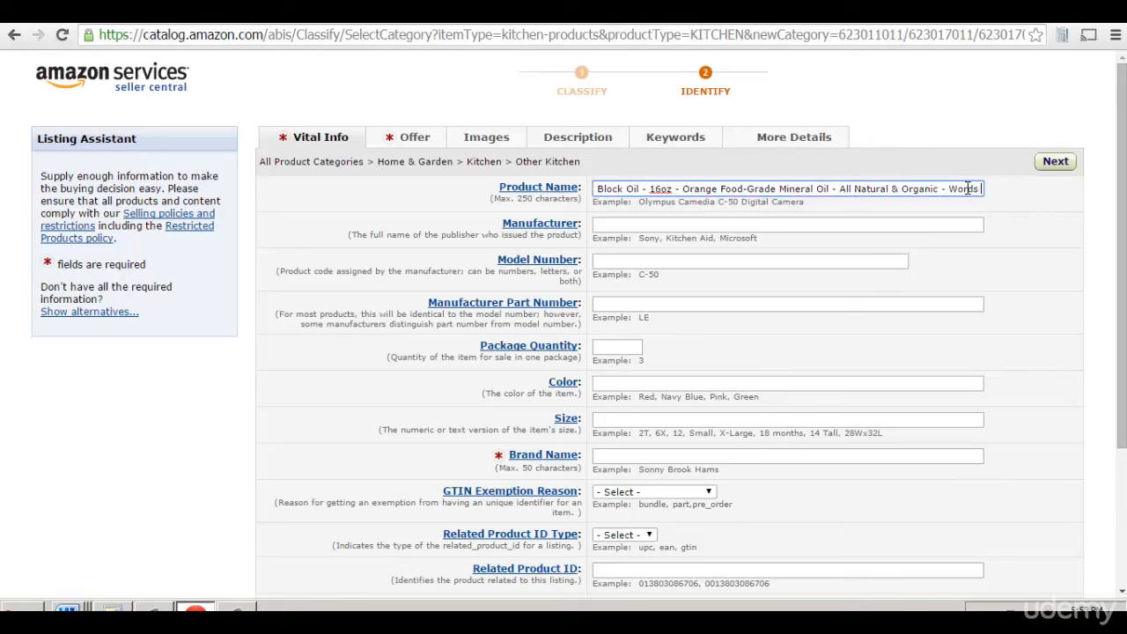
{"action": "key", "text": "BackSpace"}
{"action": "key", "text": "BackSpace"}
{"action": "key", "text": "BackSpace"}
{"action": "key", "text": "BackSpace"}
{"action": "key", "text": "BackSpace"}
{"action": "key", "text": "BackSpace"}
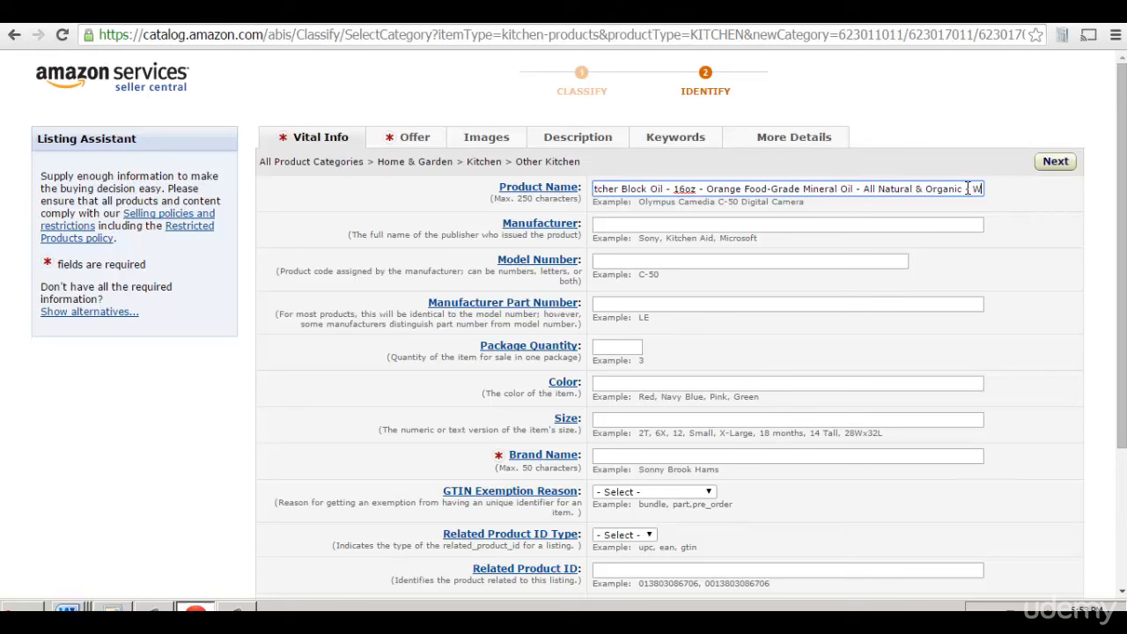
{"action": "key", "text": "BackSpace"}
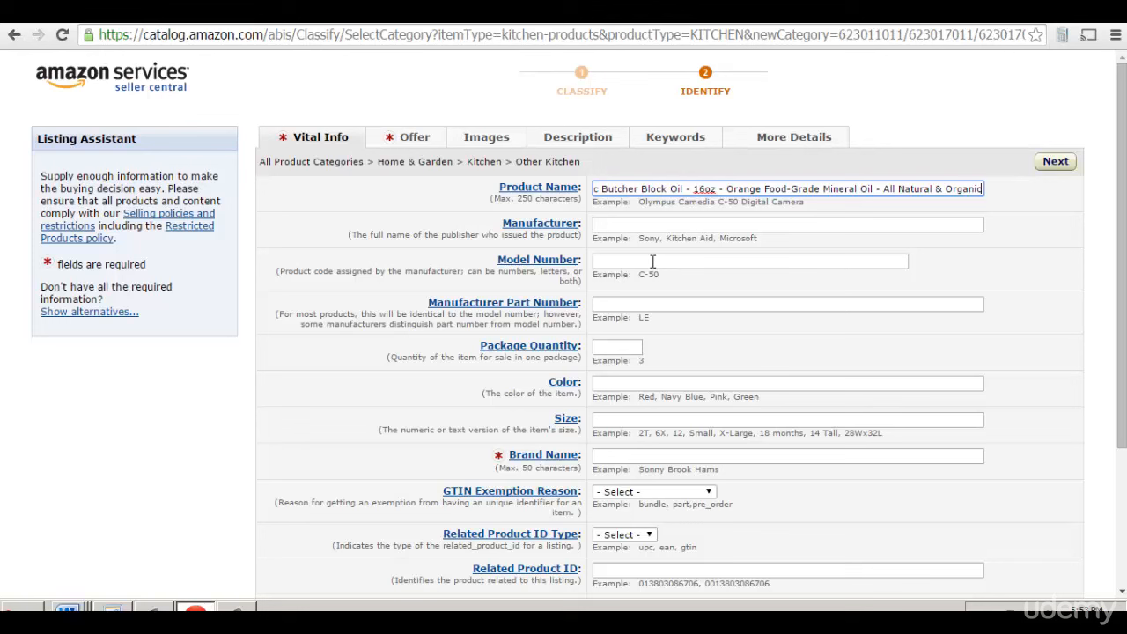
Enter Sonic as both the manufacturer and the brand name of the product.
{"action": "left_click", "coordinate": [613, 226]}
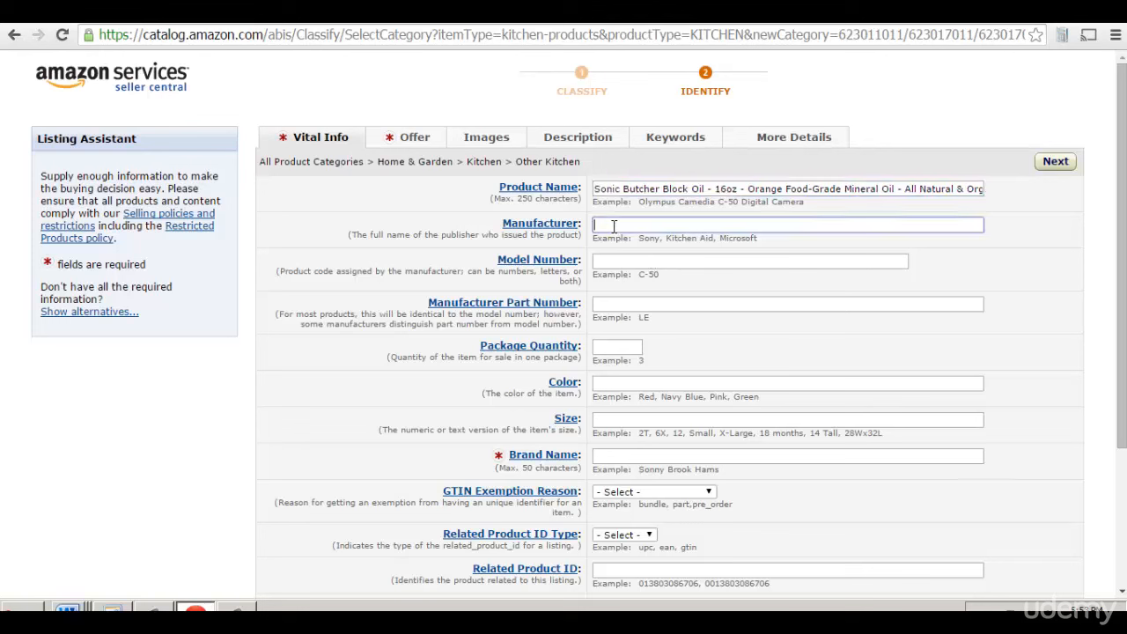
{"action": "type", "text": "Sonic"}
{"action": "left_click", "coordinate": [599, 457]}
{"action": "type", "text": "So"}
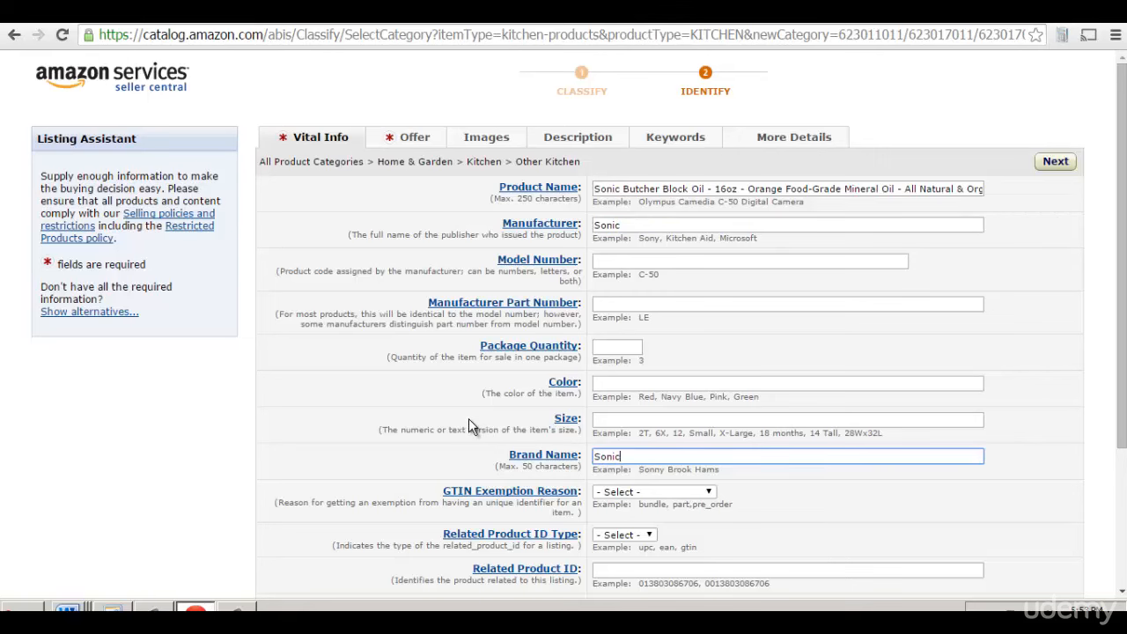
{"action": "left_click", "coordinate": [470, 424]}
{"action": "scroll", "coordinate": [467, 388], "scroll_direction": "down", "scroll_amount": 1}
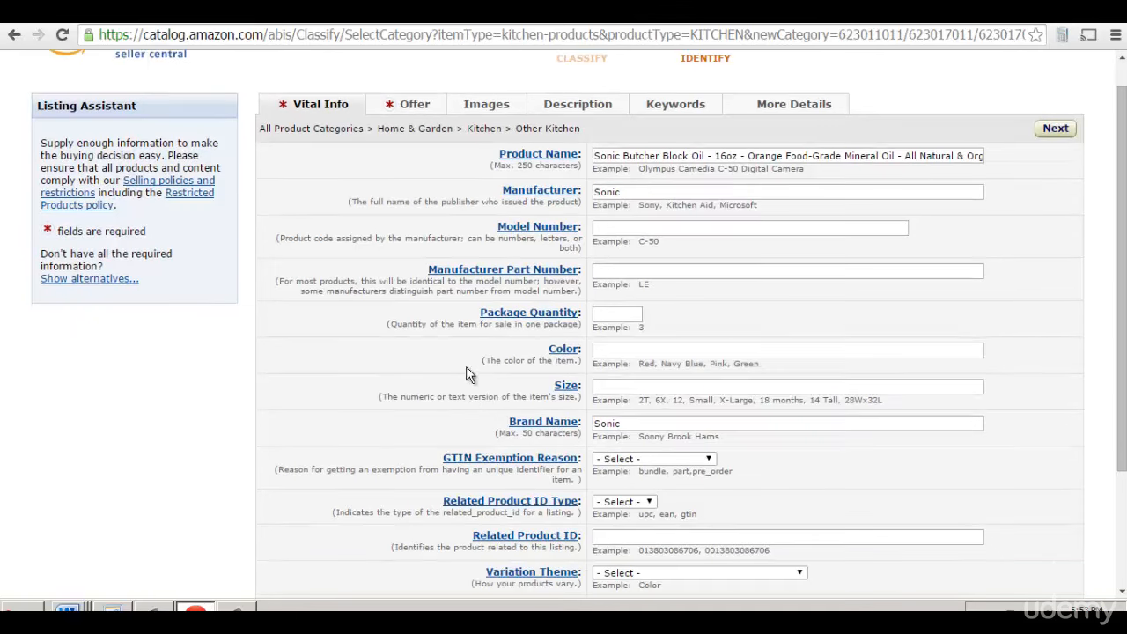
Leave the model number blank and set the package quantity to 1.
{"action": "left_click", "coordinate": [601, 231]}
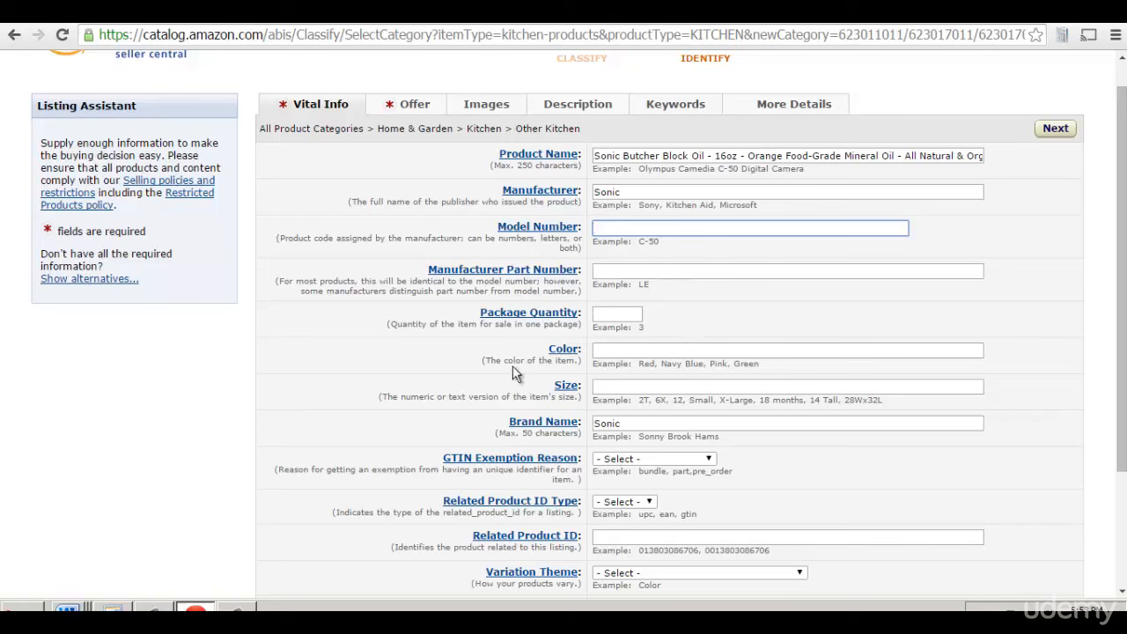
{"action": "left_click", "coordinate": [609, 319]}
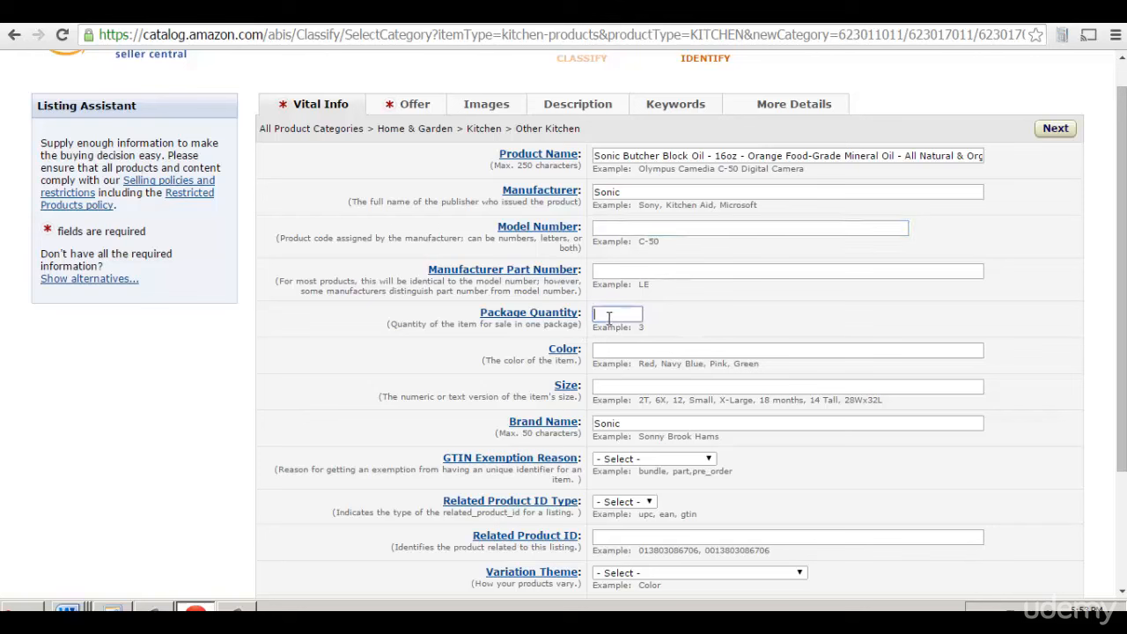
{"action": "left_click", "coordinate": [438, 314]}
Examine the choices for GTIN exemption reason, related product ID type and variation theme without selecting any.
{"action": "scroll", "coordinate": [437, 315], "scroll_direction": "down", "scroll_amount": 2}
{"action": "scroll", "coordinate": [438, 314], "scroll_direction": "down", "scroll_amount": 1}
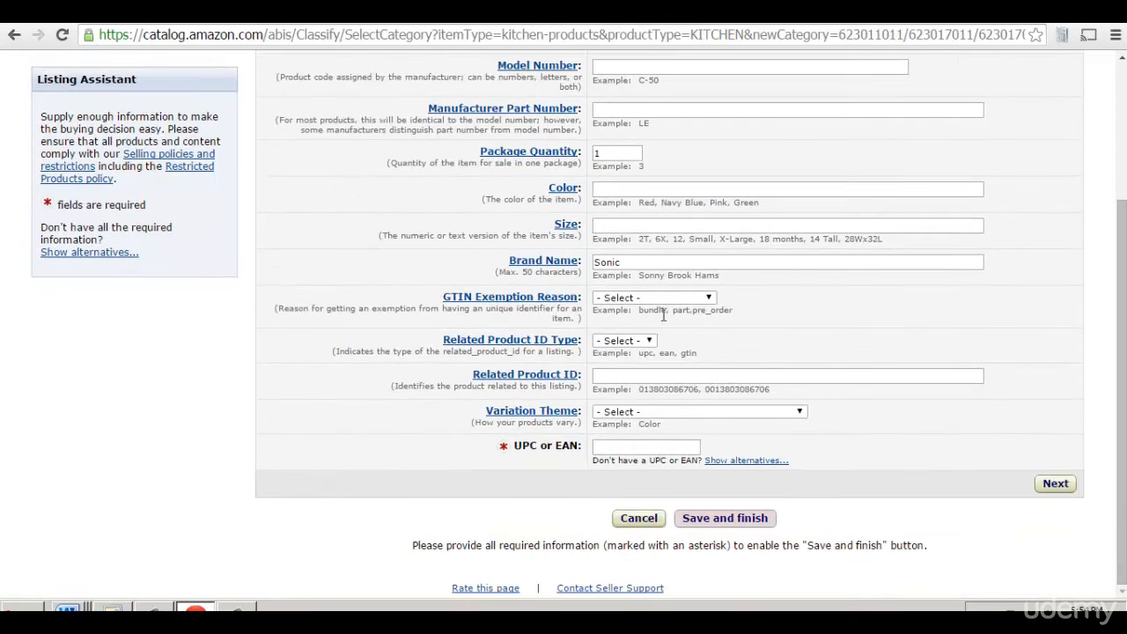
{"action": "left_click", "coordinate": [599, 300]}
{"action": "left_click", "coordinate": [602, 306]}
{"action": "left_click", "coordinate": [614, 341]}
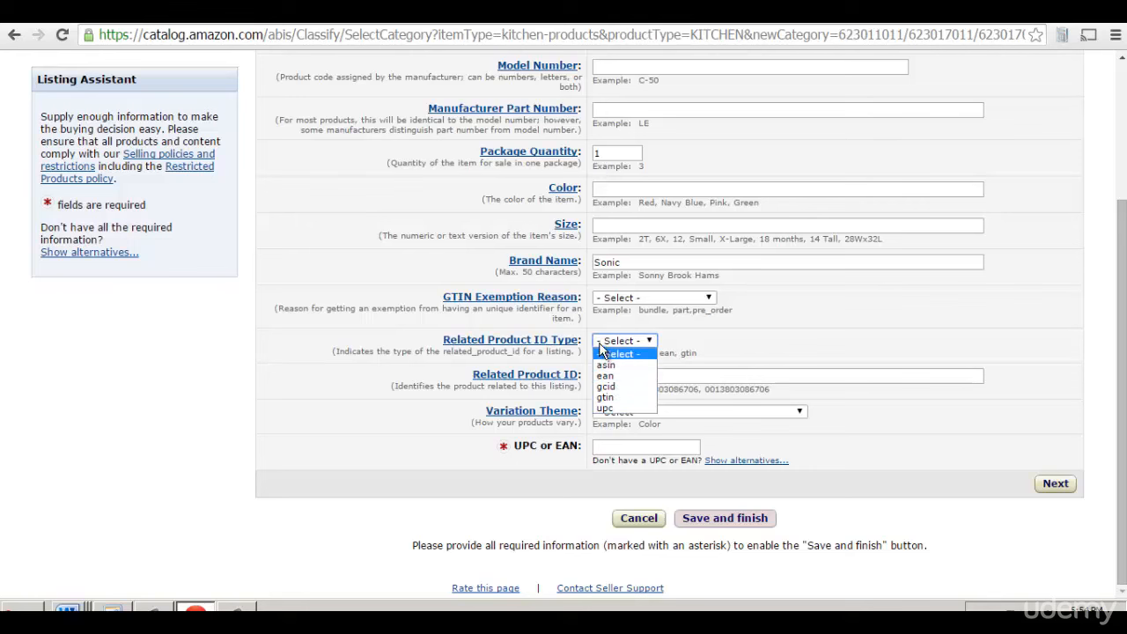
{"action": "left_click", "coordinate": [559, 326]}
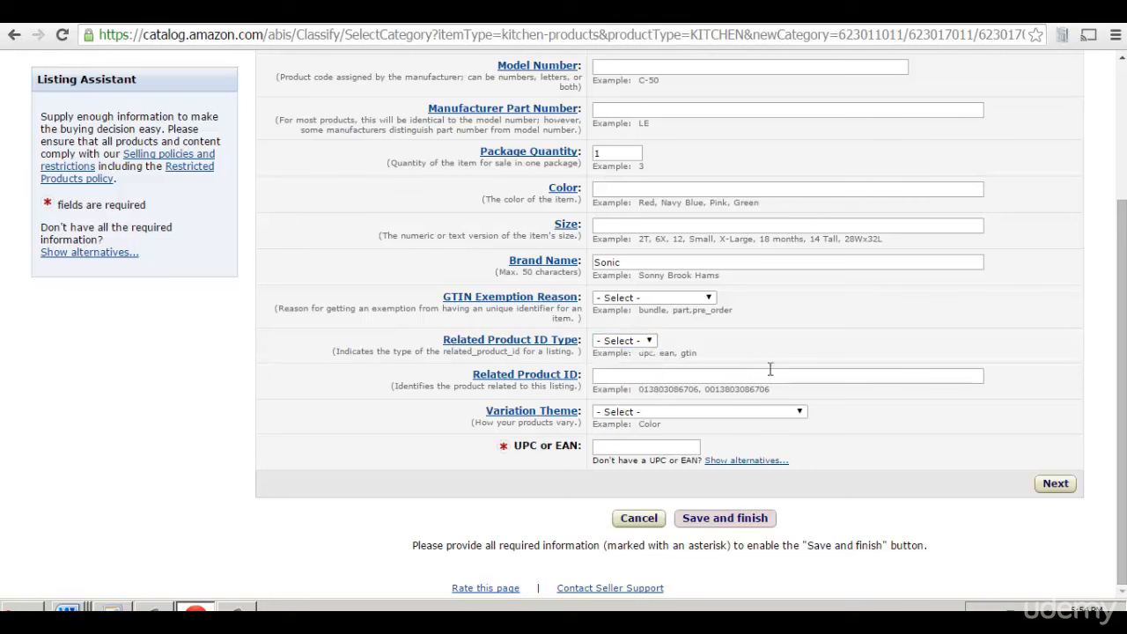
{"action": "left_click", "coordinate": [621, 416]}
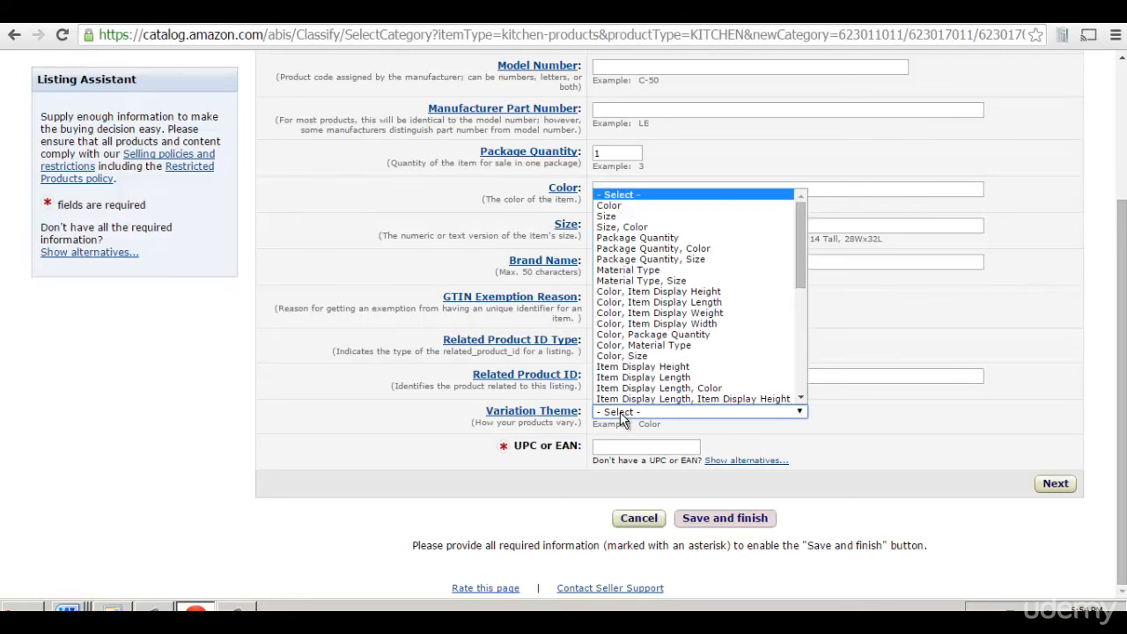
{"action": "left_click", "coordinate": [620, 420]}
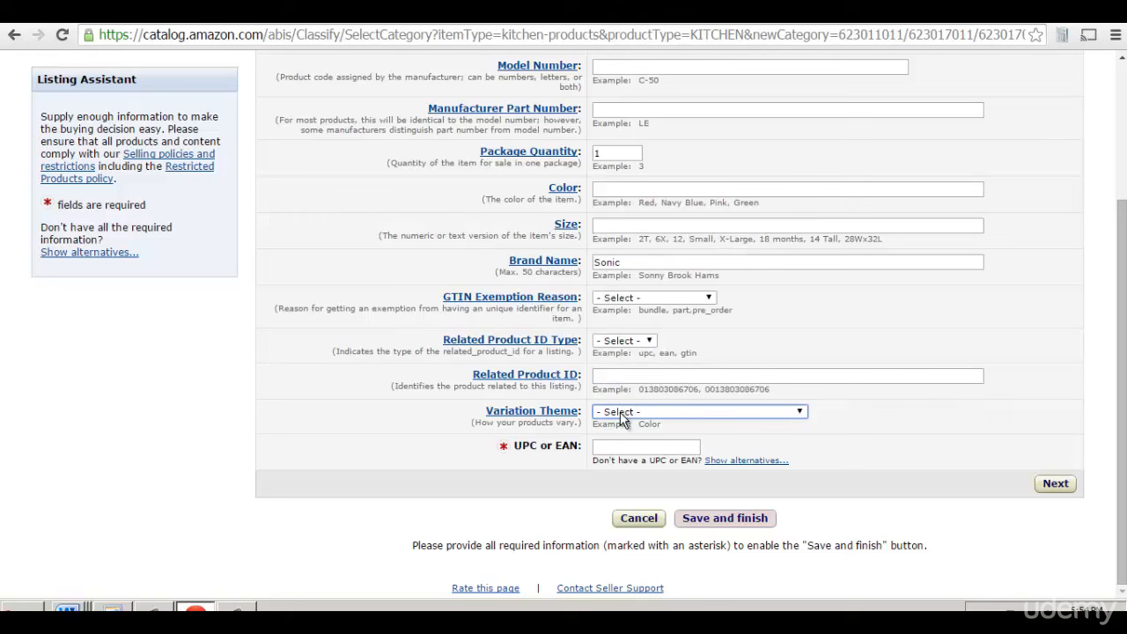
{"action": "left_click", "coordinate": [621, 415]}
{"action": "left_click", "coordinate": [621, 419]}
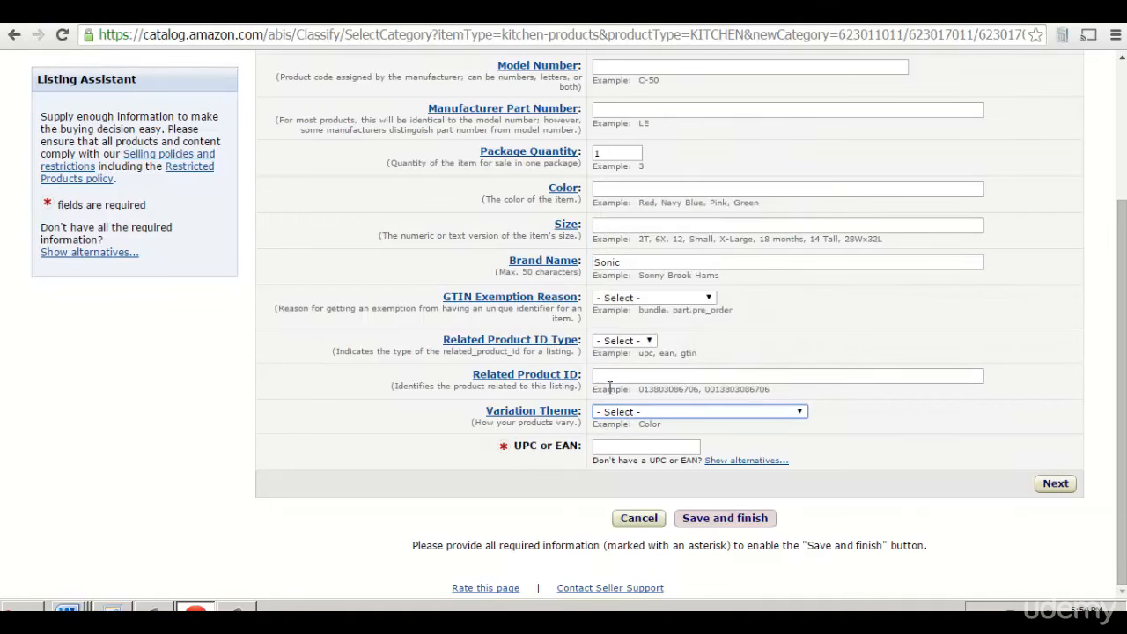
{"action": "left_click", "coordinate": [610, 447]}
{"action": "type", "text": "0189373471283"}
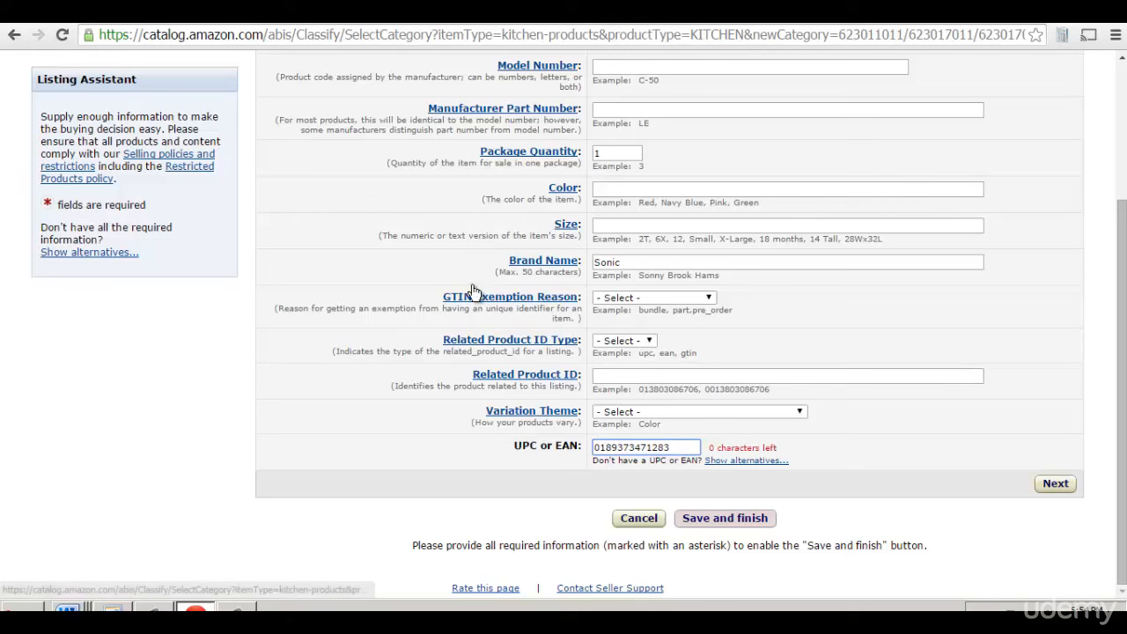
{"action": "scroll", "coordinate": [301, 234], "scroll_direction": "up", "scroll_amount": 3}
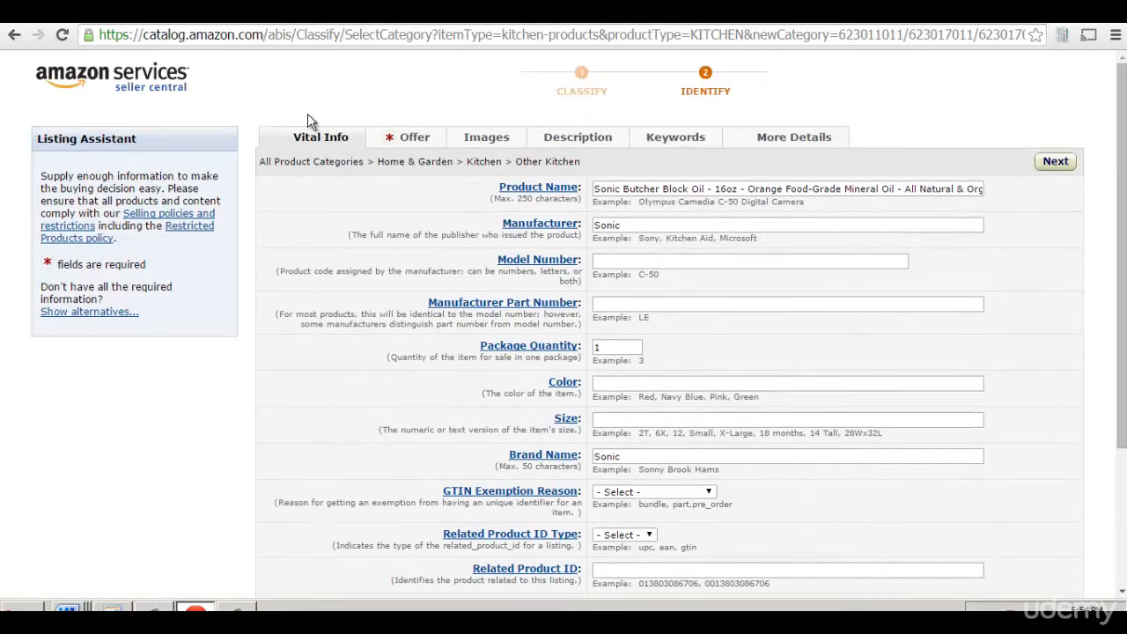
{"action": "left_click", "coordinate": [410, 141]}
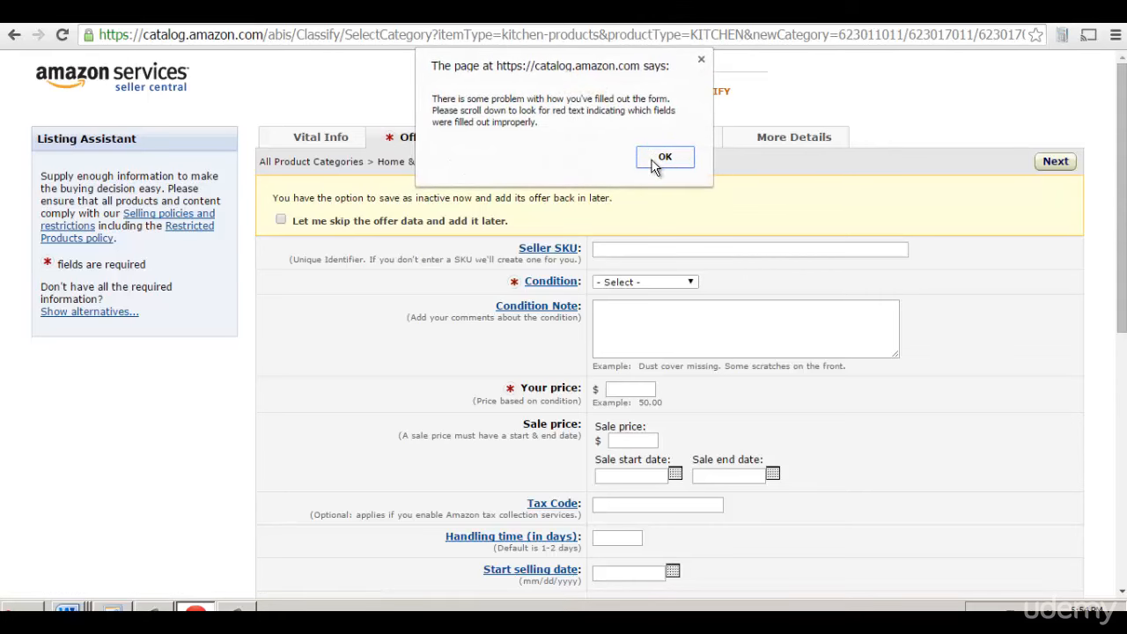
{"action": "left_click", "coordinate": [663, 159]}
Clear the UPC or EAN entry from the vital information.
{"action": "scroll", "coordinate": [503, 289], "scroll_direction": "down", "scroll_amount": 3}
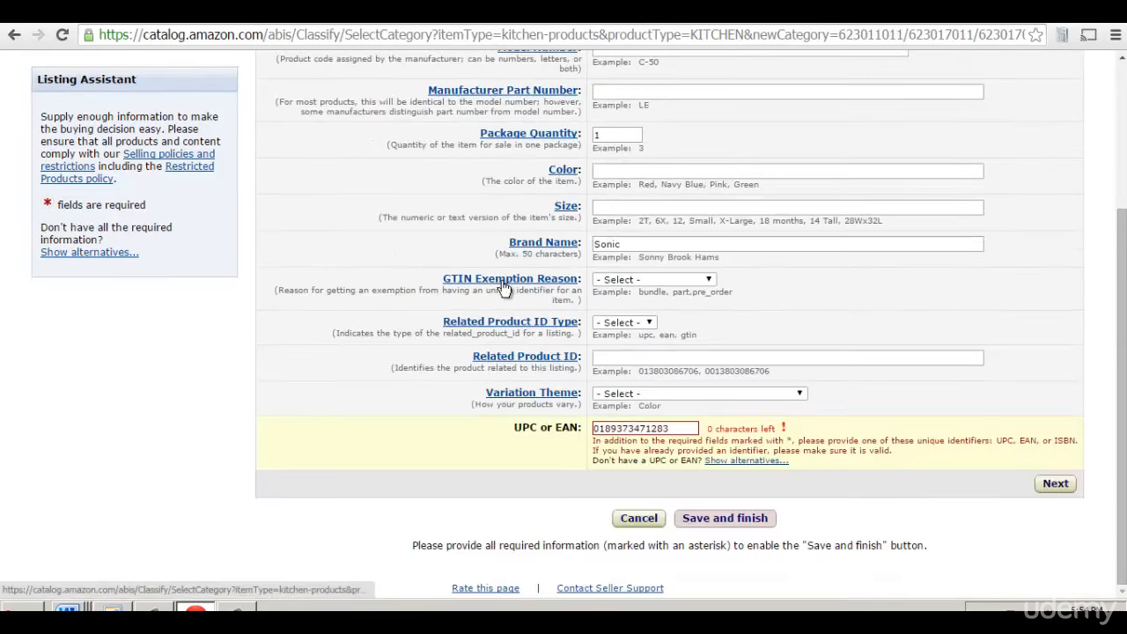
{"action": "left_click_drag", "start_coordinate": [694, 428], "coordinate": [508, 437]}
{"action": "key", "text": "BackSpace"}
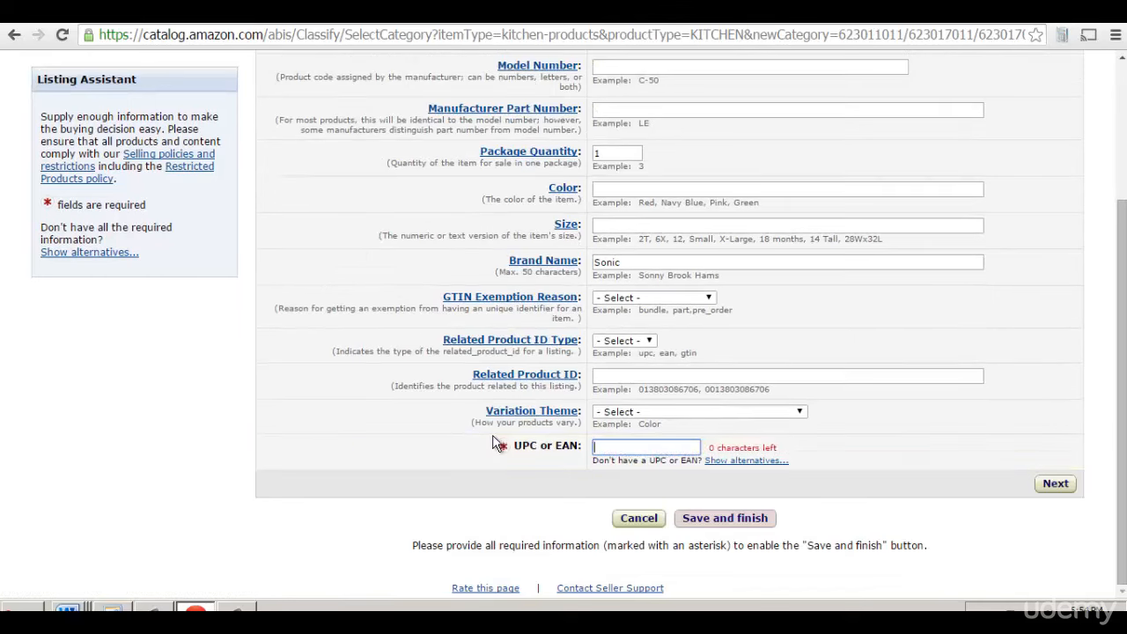
{"action": "scroll", "coordinate": [370, 124], "scroll_direction": "up", "scroll_amount": 3}
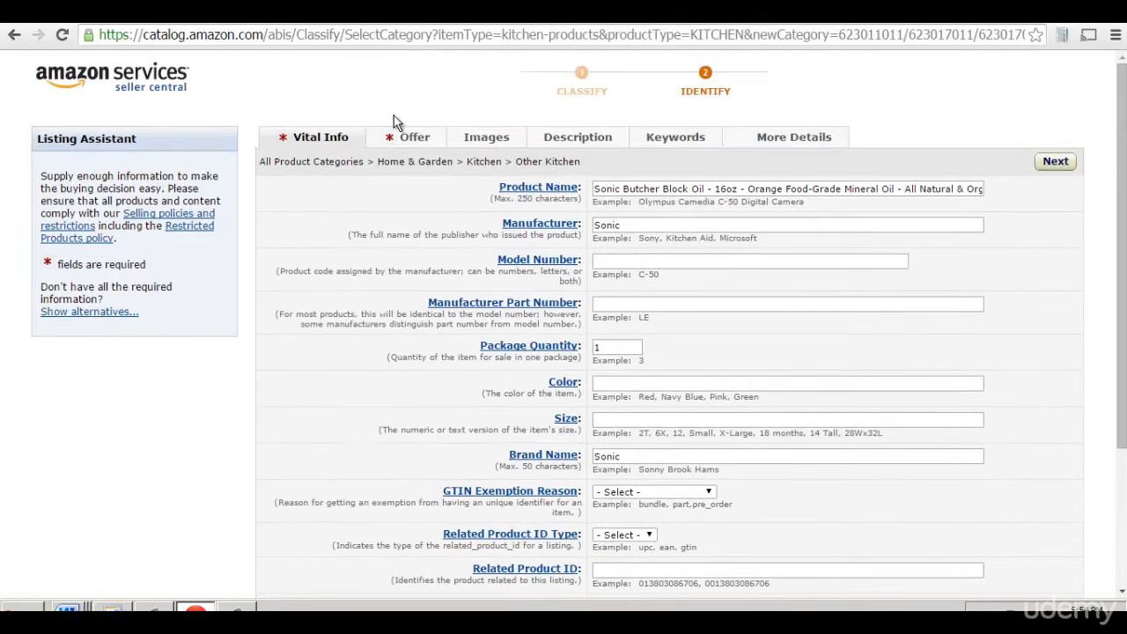
In the offer details, enter BUTCHERBLOCKOIL as the seller SKU and set the condition to New.
{"action": "left_click", "coordinate": [408, 139]}
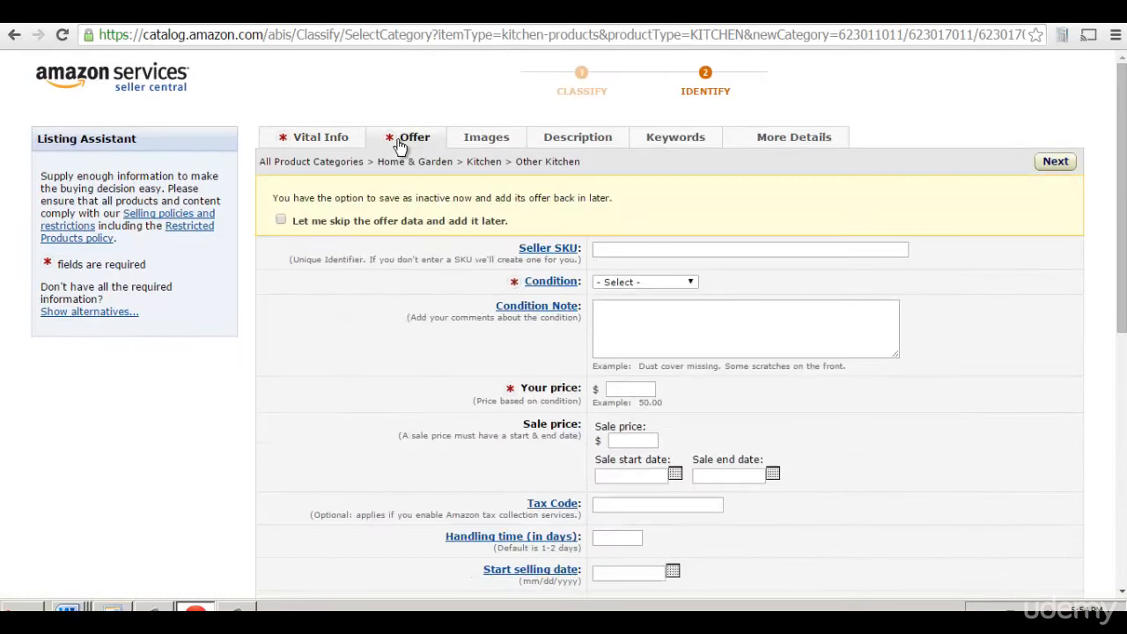
{"action": "left_click", "coordinate": [668, 252]}
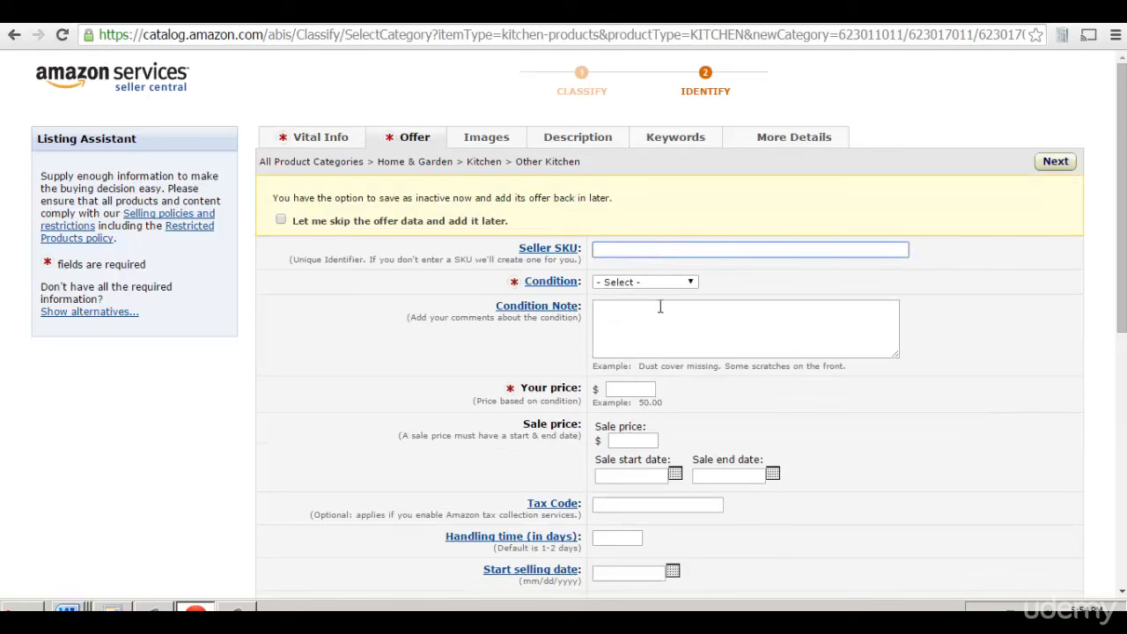
{"action": "type", "text": "BUTCHERBLOCK01"}
{"action": "left_click", "coordinate": [685, 281]}
{"action": "left_click", "coordinate": [676, 305]}
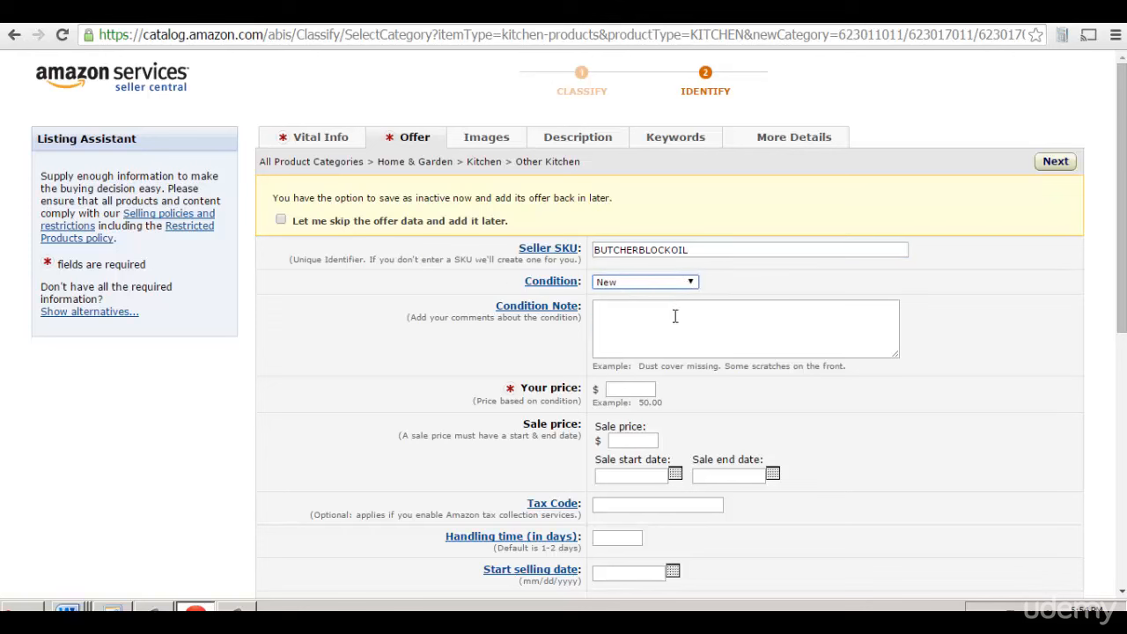
Write the condition note "Brand New and Ships Same Day!".
{"action": "left_click", "coordinate": [674, 324]}
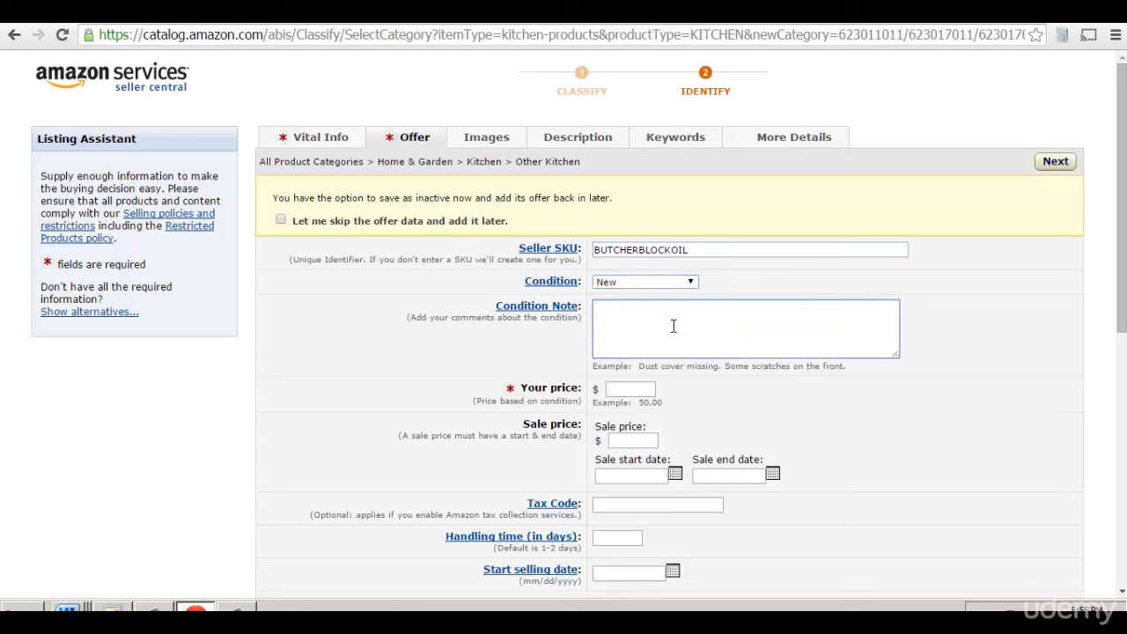
{"action": "type", "text": "Brand New N"}
{"action": "type", "text": "nd Ships Same Day!"}
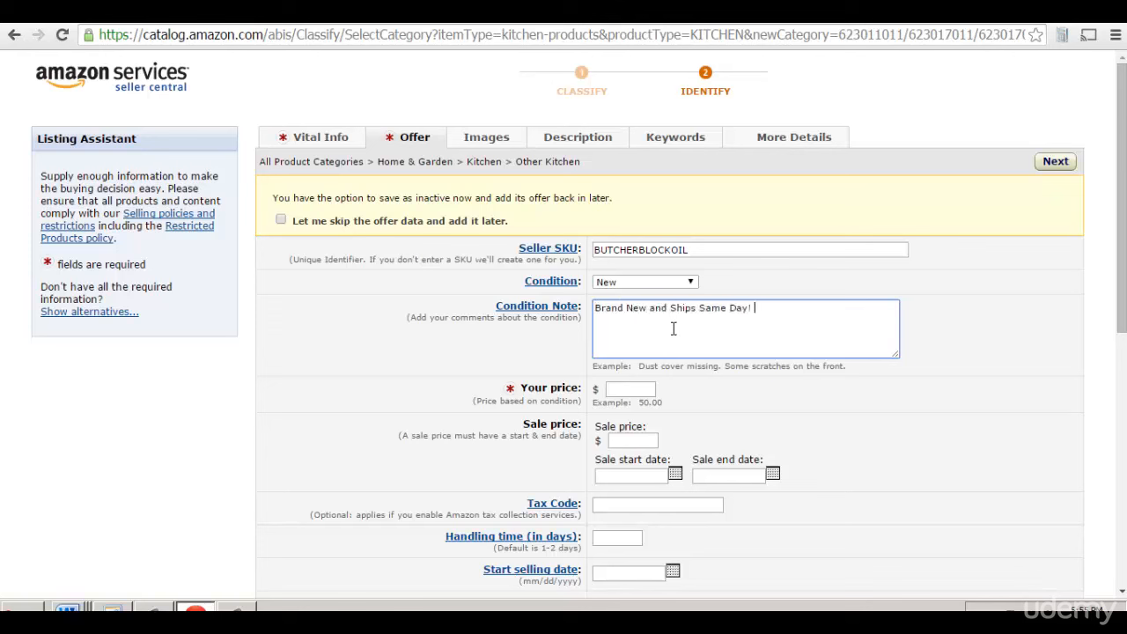
{"action": "left_click", "coordinate": [541, 363]}
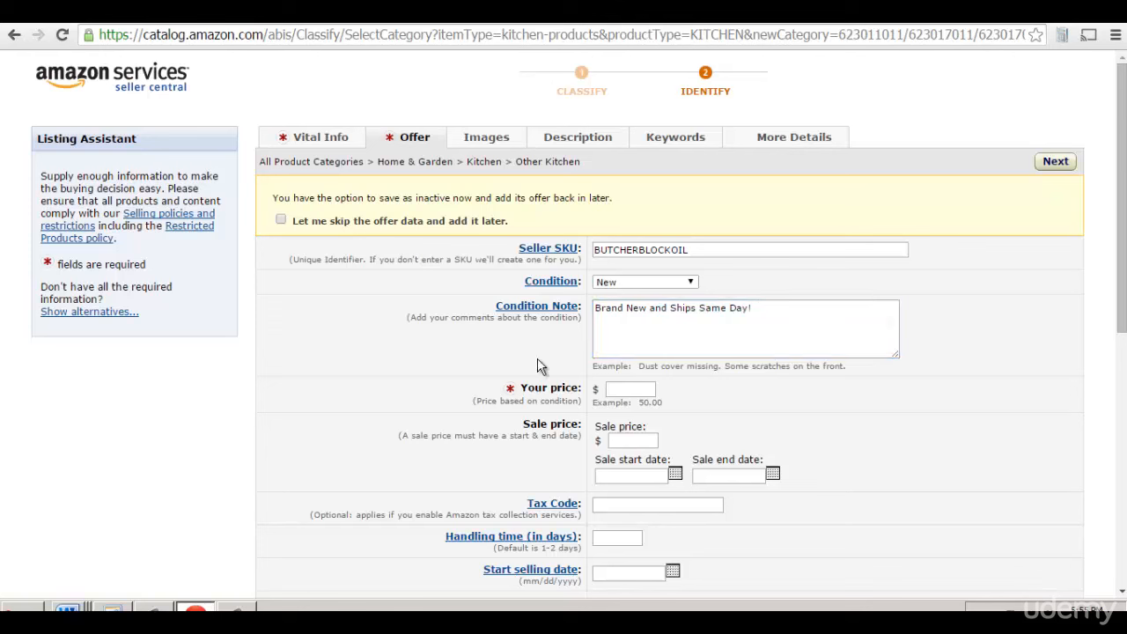
{"action": "left_click_drag", "start_coordinate": [780, 327], "coordinate": [558, 343]}
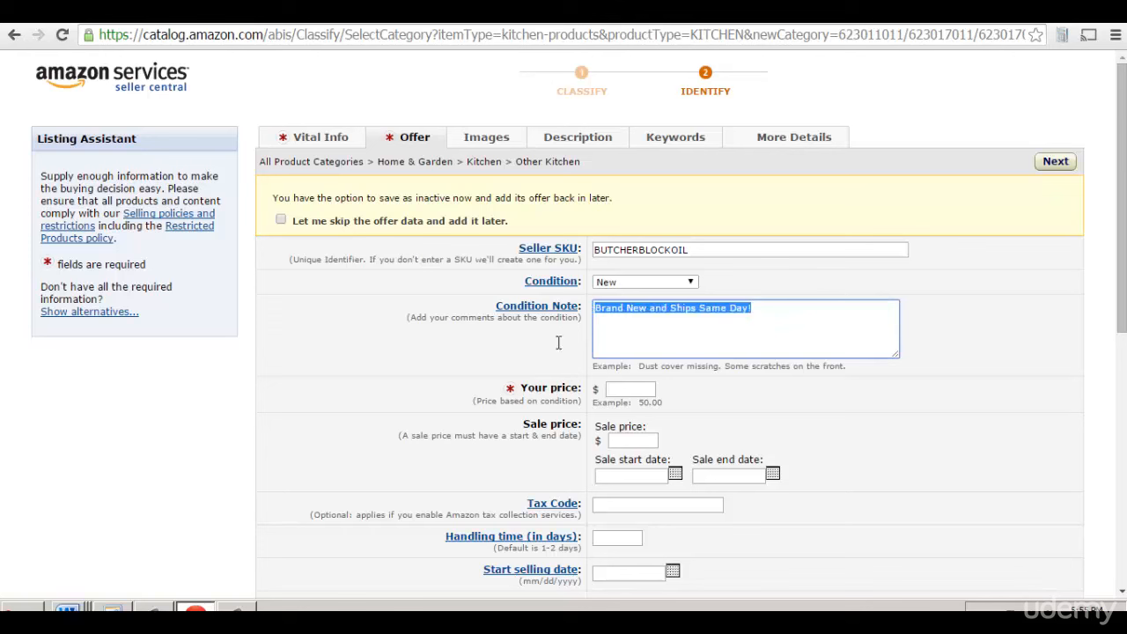
{"action": "left_click", "coordinate": [659, 331]}
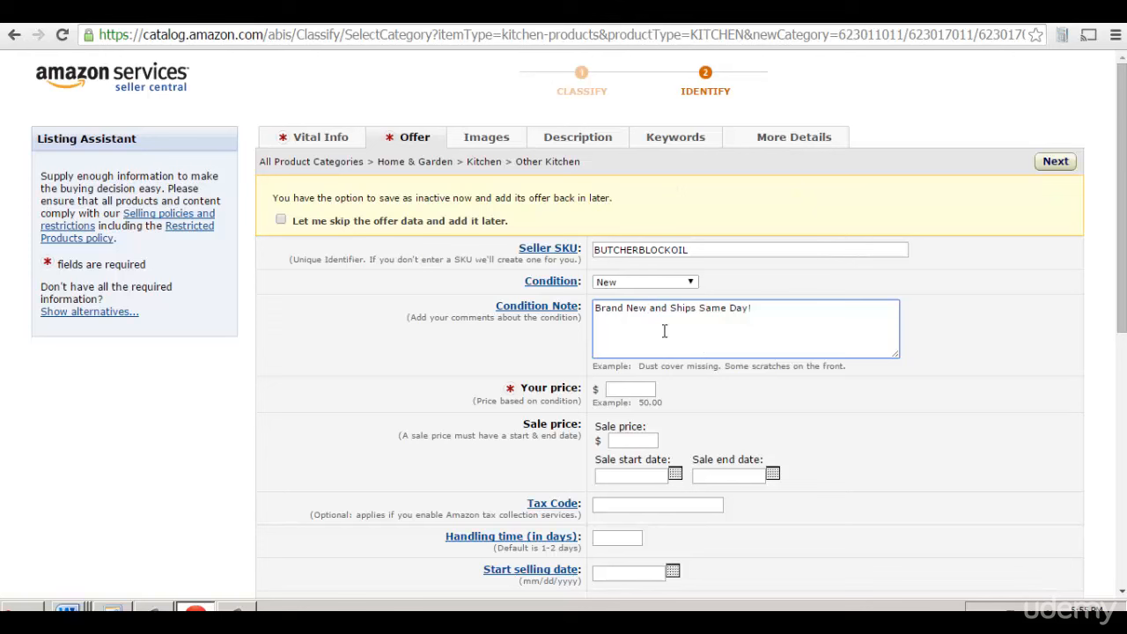
Set the regular price to $25.95 and the sale price to $19.95.
{"action": "left_click", "coordinate": [635, 389]}
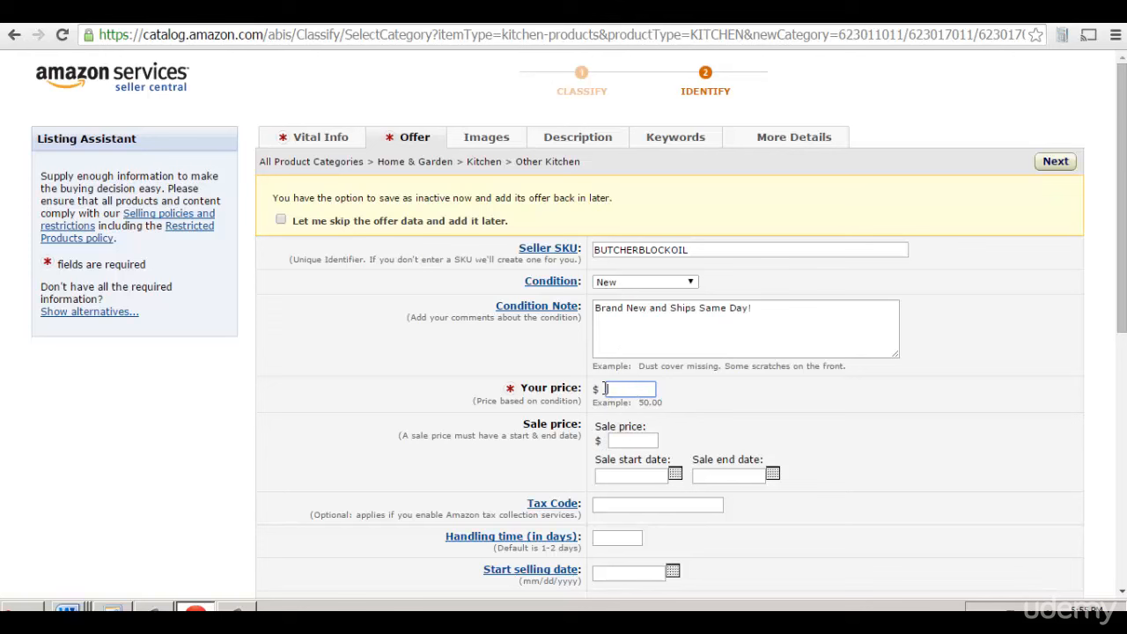
{"action": "left_click", "coordinate": [629, 442]}
{"action": "left_click", "coordinate": [632, 392]}
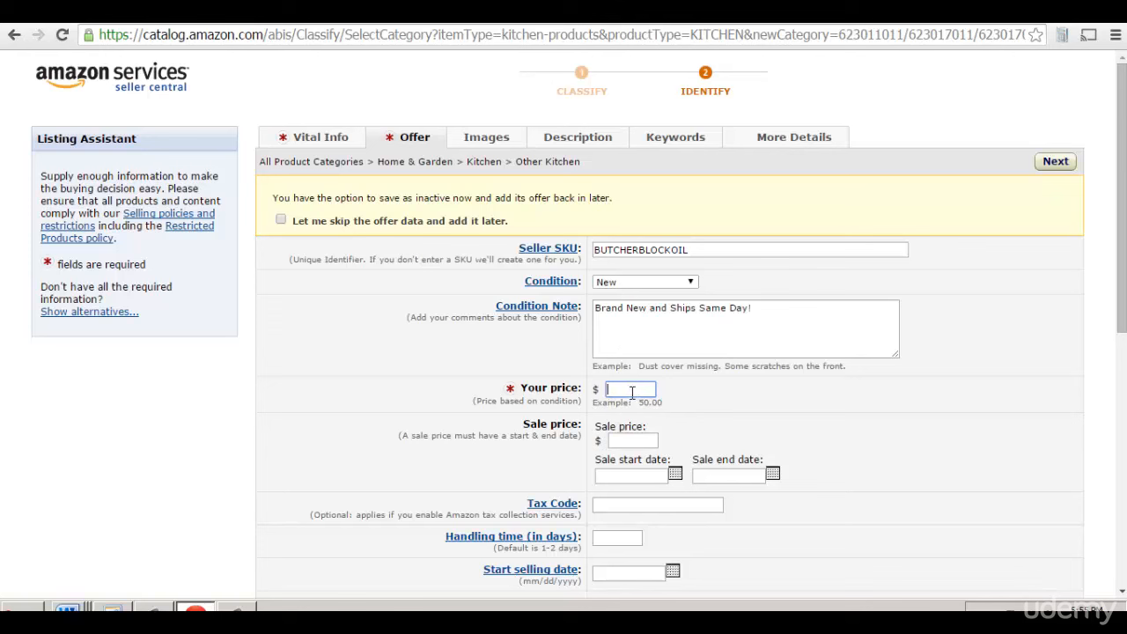
{"action": "left_click", "coordinate": [625, 447]}
{"action": "left_click", "coordinate": [629, 394]}
{"action": "type", "text": "25.95"}
{"action": "key", "text": "Tab"}
{"action": "type", "text": "1"}
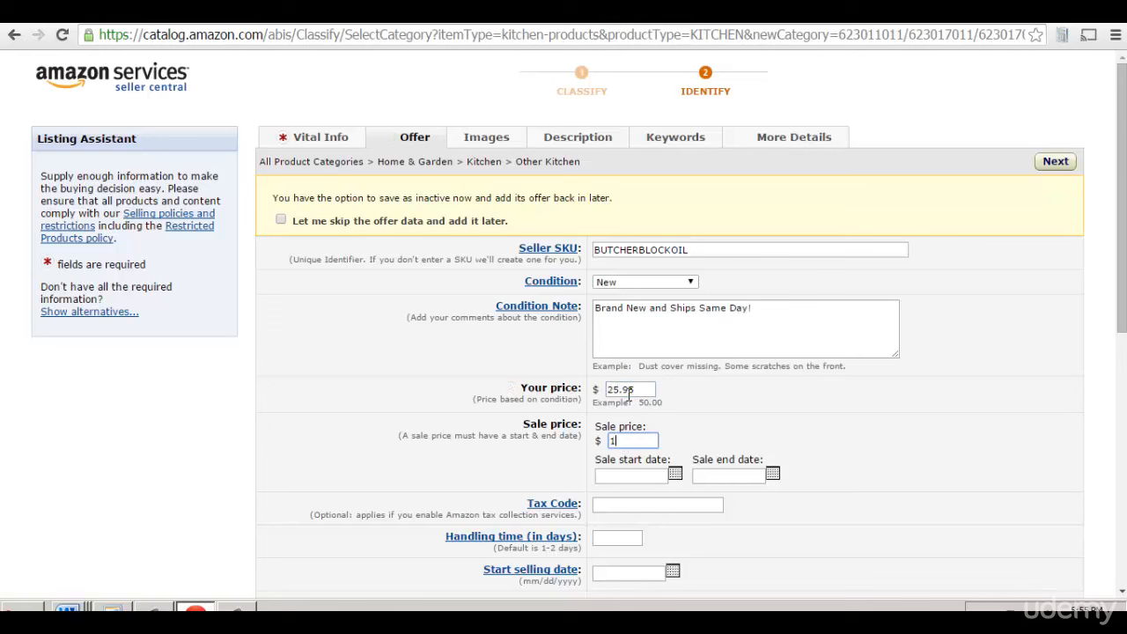
{"action": "type", "text": "9.95"}
{"action": "left_click", "coordinate": [598, 427]}
Set the sale start date to 04/12/2015.
{"action": "left_click", "coordinate": [632, 476]}
{"action": "left_click", "coordinate": [674, 475]}
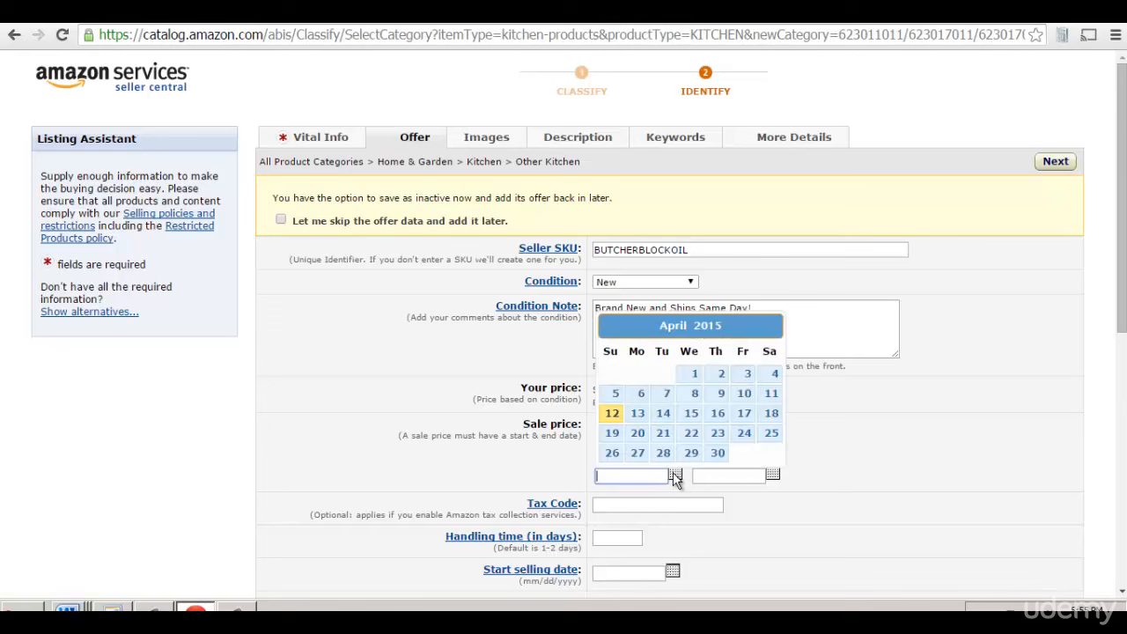
{"action": "left_click", "coordinate": [613, 415]}
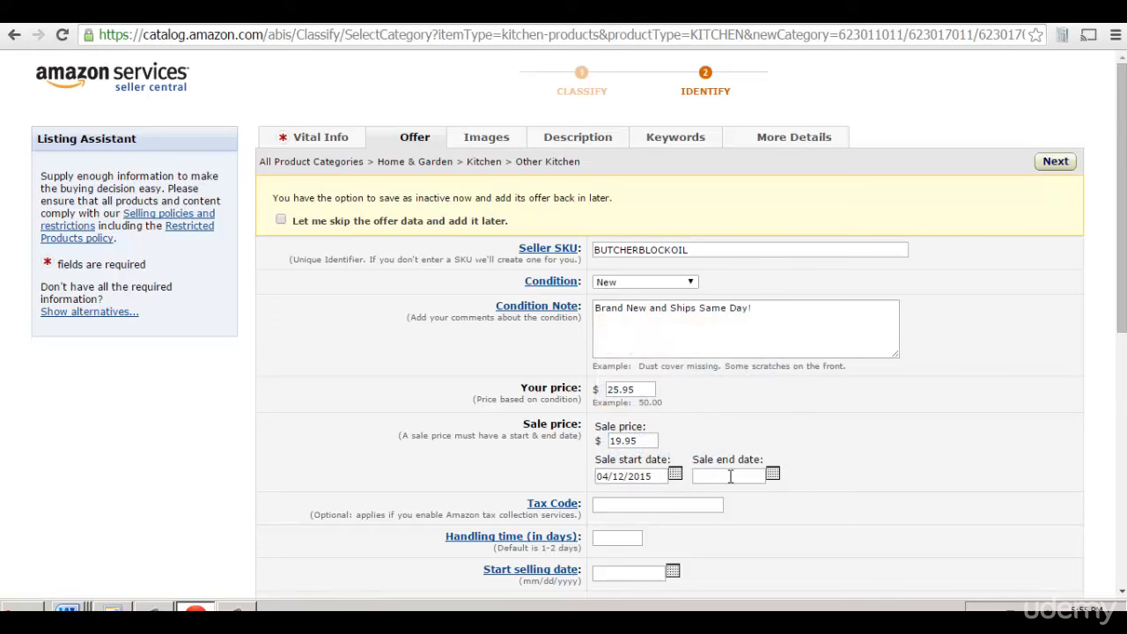
Set the sale end date to December 31, 2015.
{"action": "left_click", "coordinate": [732, 476]}
{"action": "left_click", "coordinate": [772, 476]}
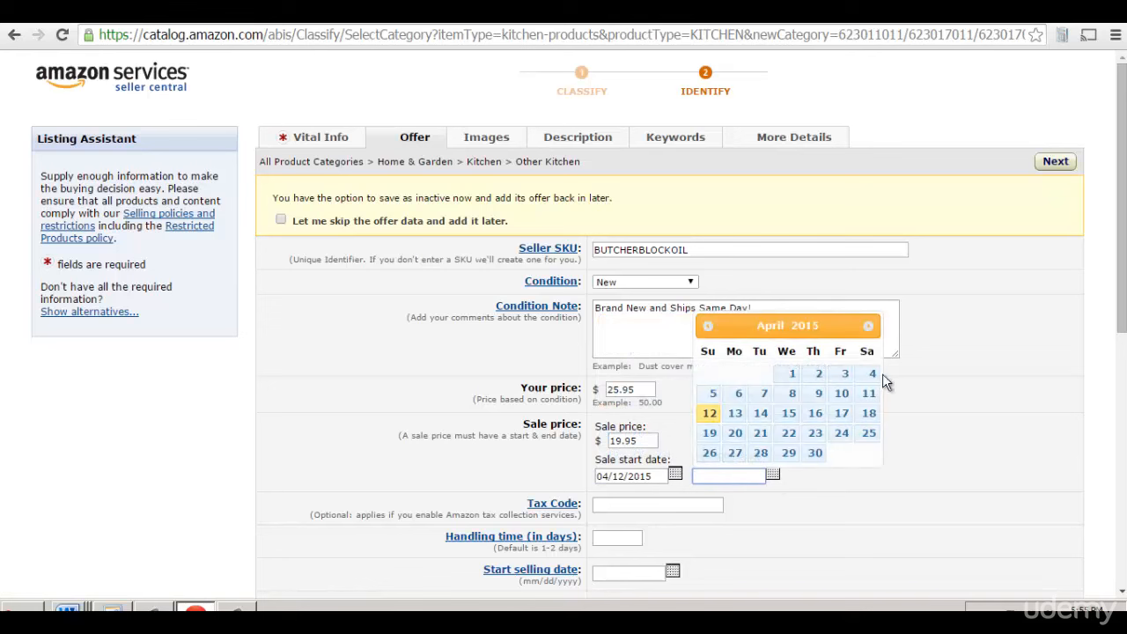
{"action": "left_click", "coordinate": [869, 327]}
{"action": "left_click", "coordinate": [869, 327]}
{"action": "left_click", "coordinate": [869, 327]}
{"action": "left_click", "coordinate": [870, 327]}
{"action": "left_click", "coordinate": [869, 327]}
{"action": "left_click", "coordinate": [869, 327]}
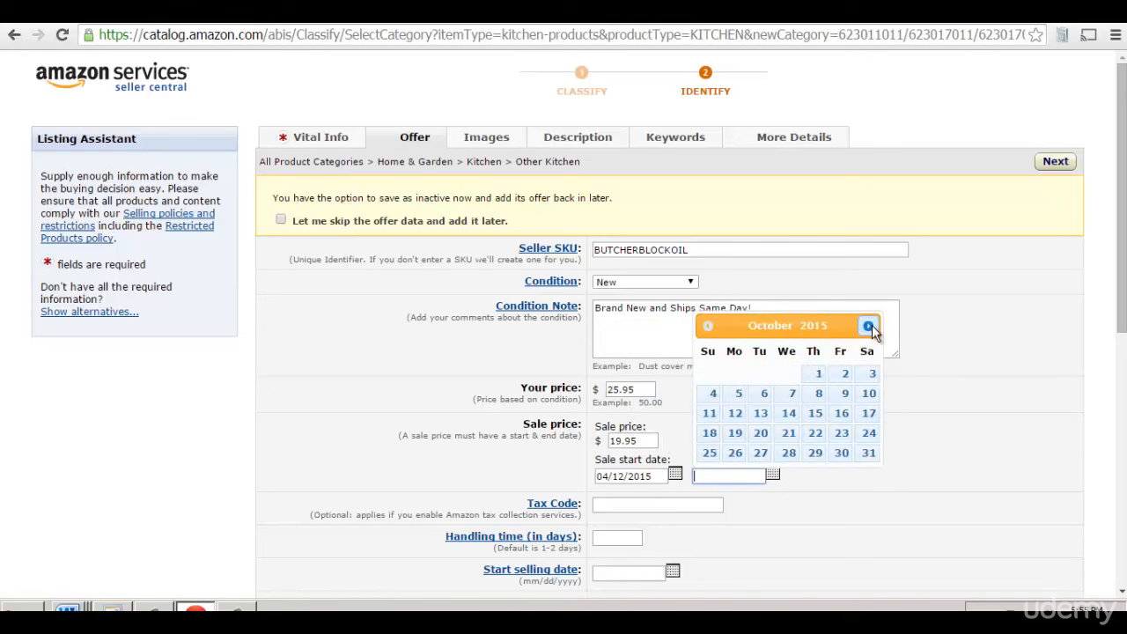
{"action": "left_click", "coordinate": [869, 327]}
{"action": "left_click", "coordinate": [869, 326]}
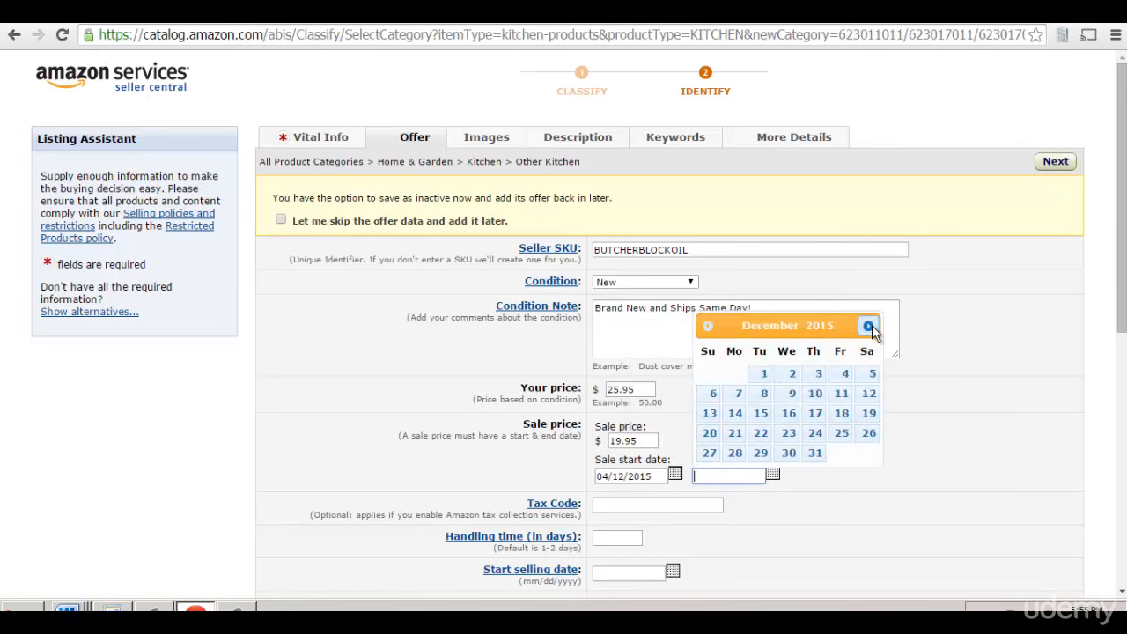
{"action": "left_click", "coordinate": [815, 453]}
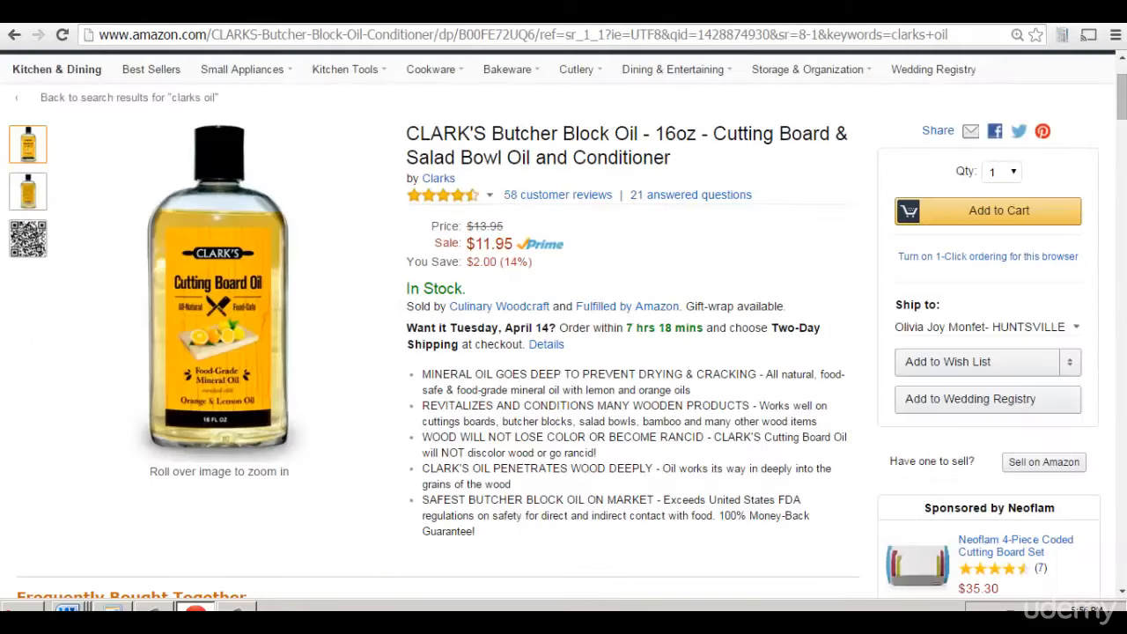
On the Amazon product page for CLARK'S Butcher Block Oil, examine how the list price, sale price and savings are displayed.
{"action": "left_click_drag", "start_coordinate": [505, 225], "coordinate": [457, 263]}
{"action": "left_click", "coordinate": [527, 235]}
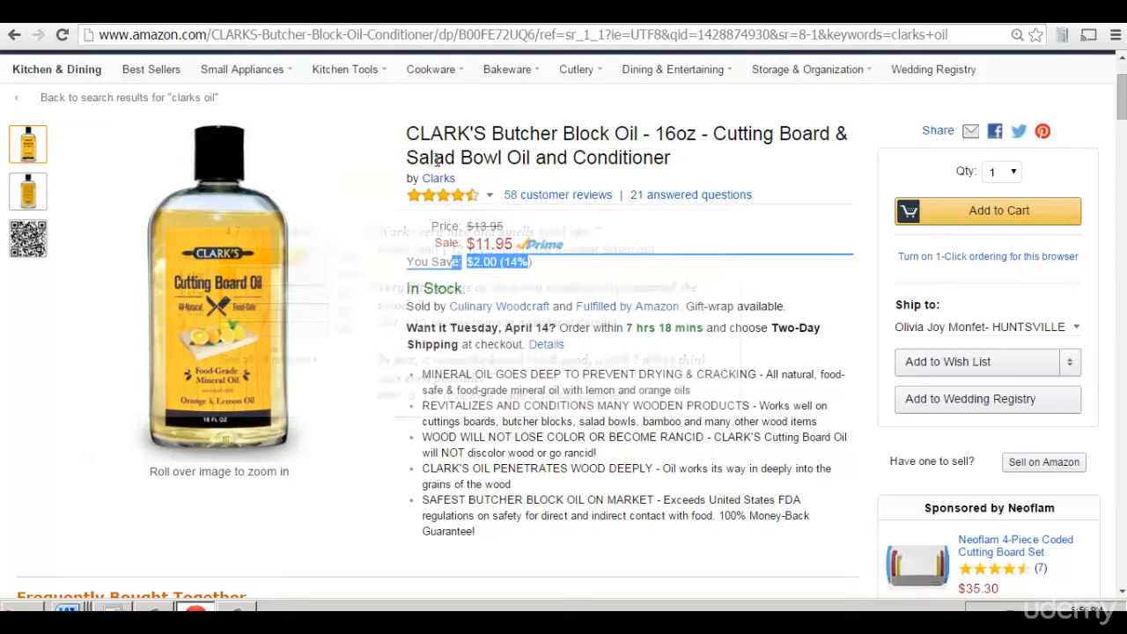
Return to the Seller Central offer form and set the import designation to Imported.
{"action": "left_click", "coordinate": [608, 275]}
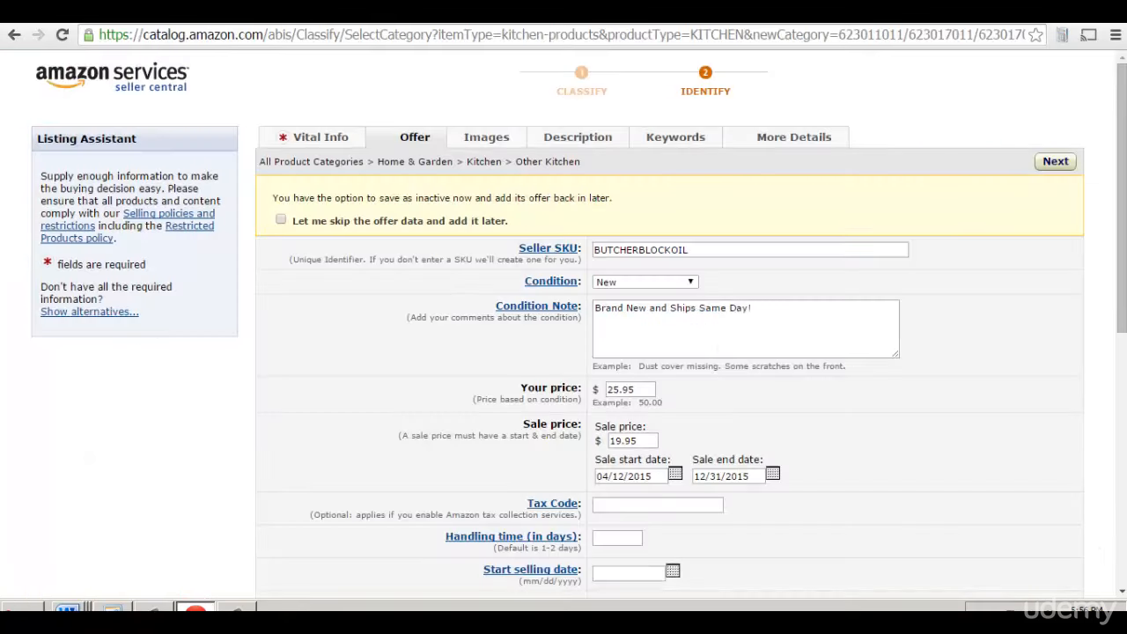
{"action": "scroll", "coordinate": [429, 415], "scroll_direction": "down", "scroll_amount": 2}
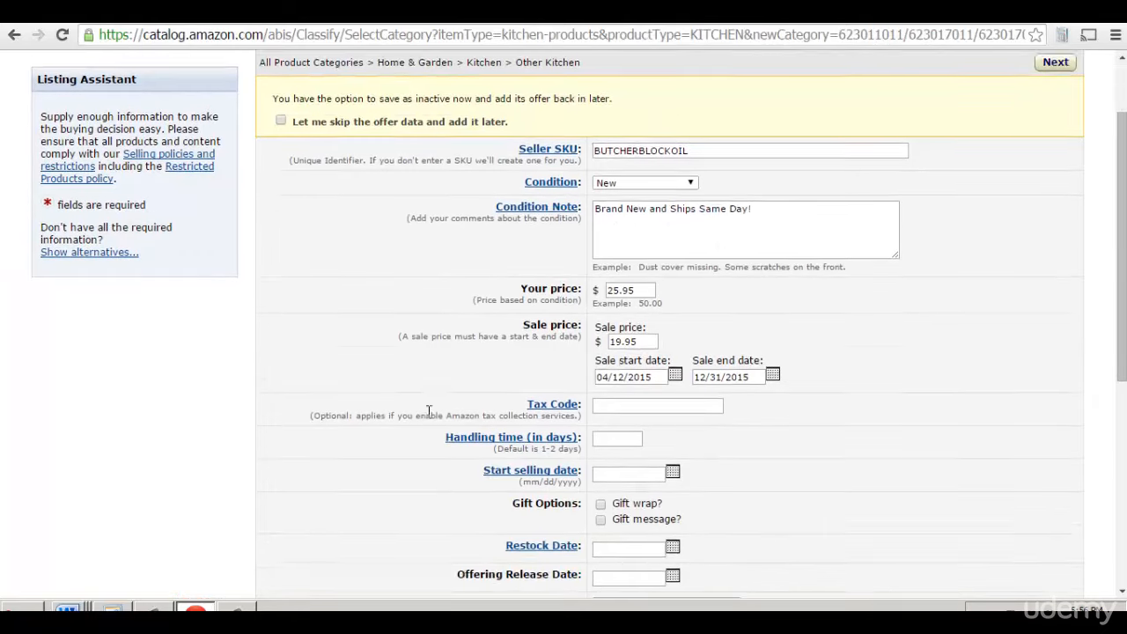
{"action": "scroll", "coordinate": [430, 419], "scroll_direction": "down", "scroll_amount": 2}
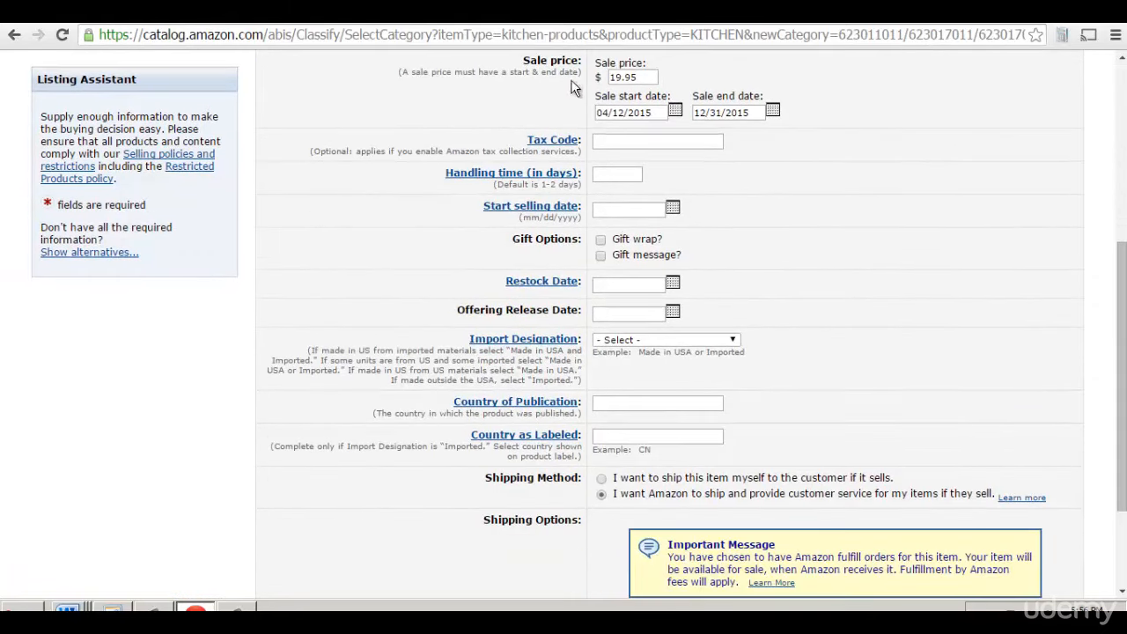
{"action": "left_click", "coordinate": [623, 177]}
{"action": "key", "text": "Down"}
{"action": "left_click", "coordinate": [685, 177]}
{"action": "scroll", "coordinate": [796, 287], "scroll_direction": "down", "scroll_amount": 3}
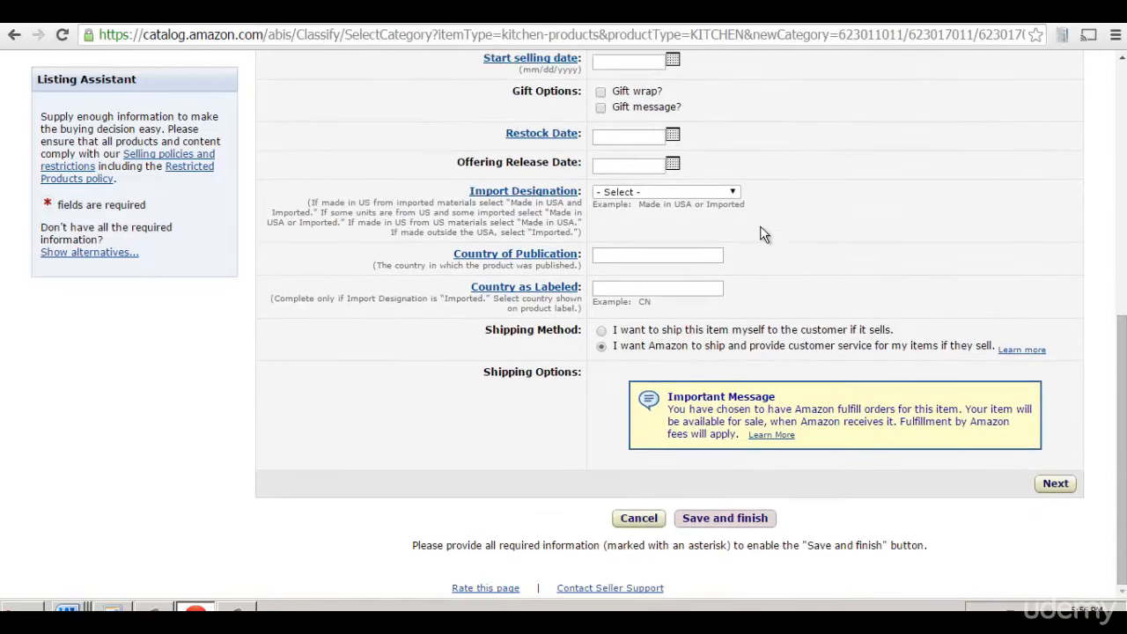
{"action": "left_click", "coordinate": [731, 192]}
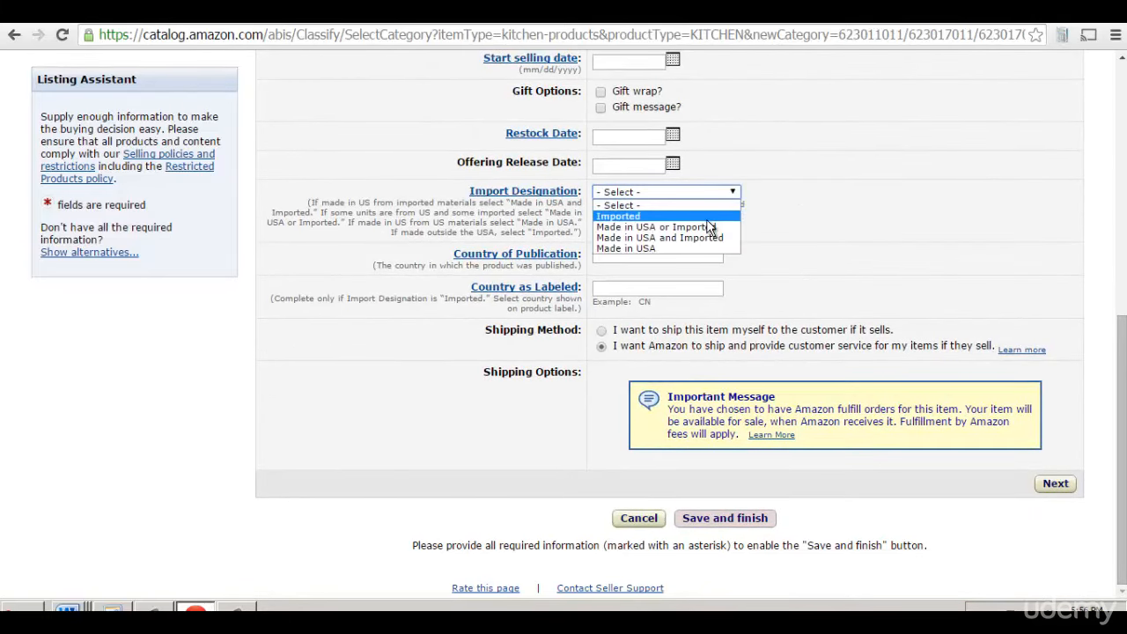
{"action": "left_click", "coordinate": [706, 218]}
{"action": "left_click", "coordinate": [671, 253]}
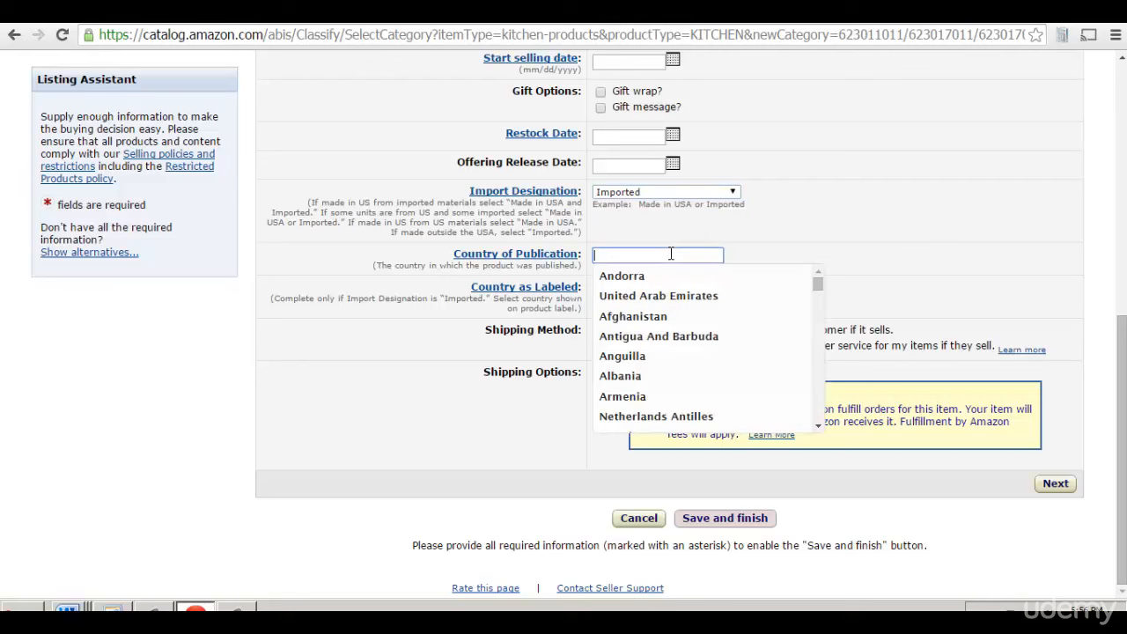
{"action": "type", "text": "China"}
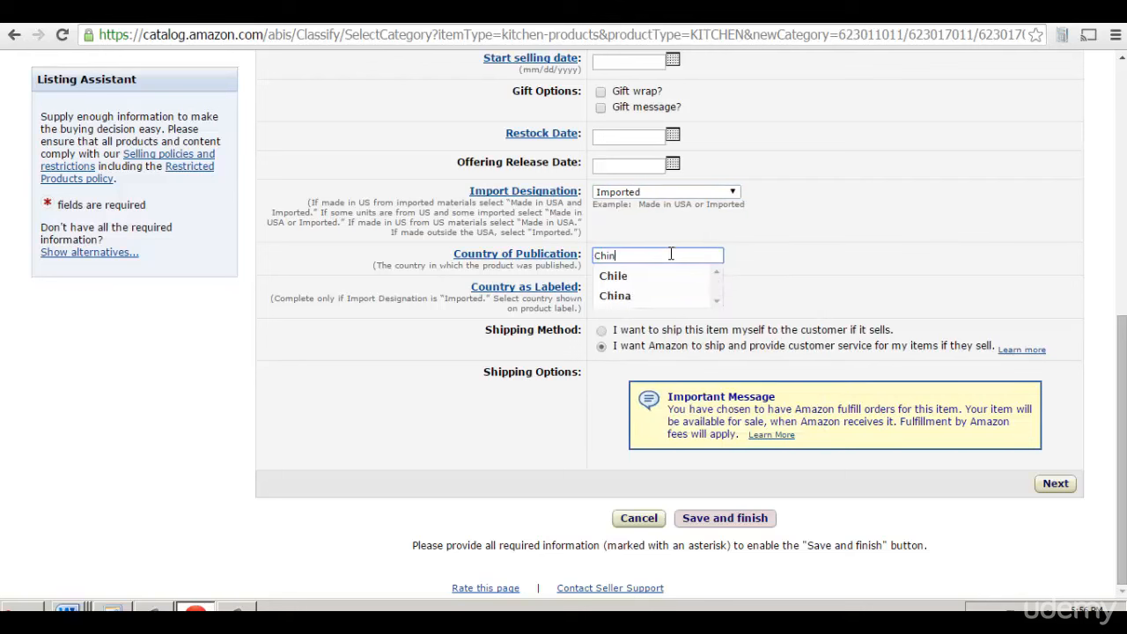
{"action": "left_click", "coordinate": [382, 287]}
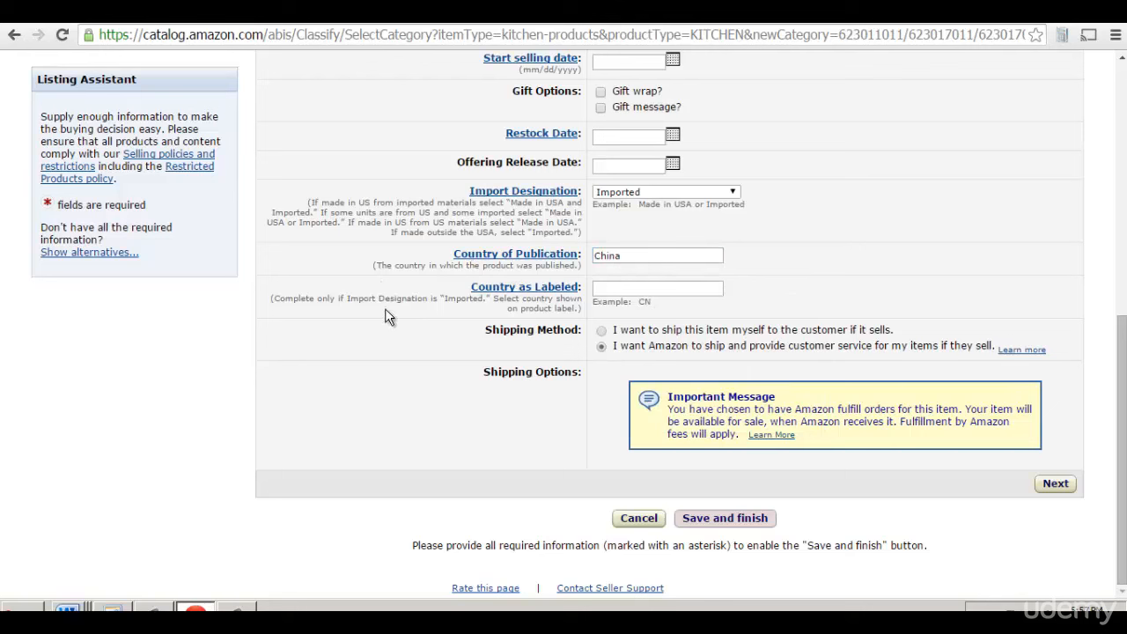
{"action": "double_click", "coordinate": [642, 255]}
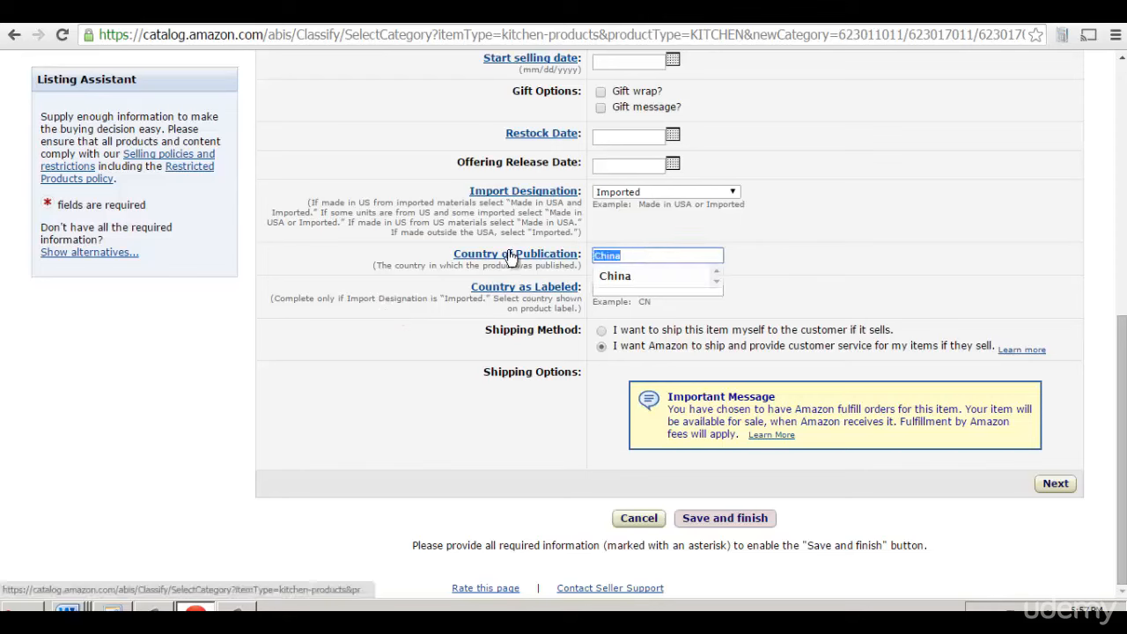
{"action": "key", "text": "BackSpace"}
Enter China as the Country as Labeled for the imported product.
{"action": "key", "text": "Tab"}
{"action": "key", "text": "Tab"}
{"action": "type", "text": "China"}
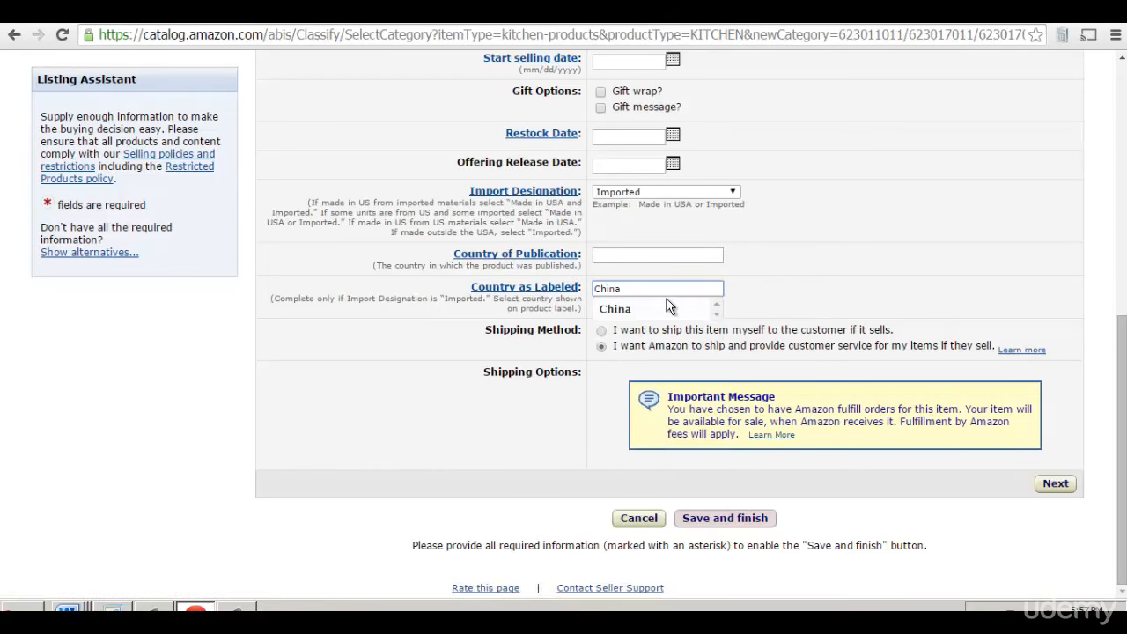
{"action": "left_click", "coordinate": [850, 245]}
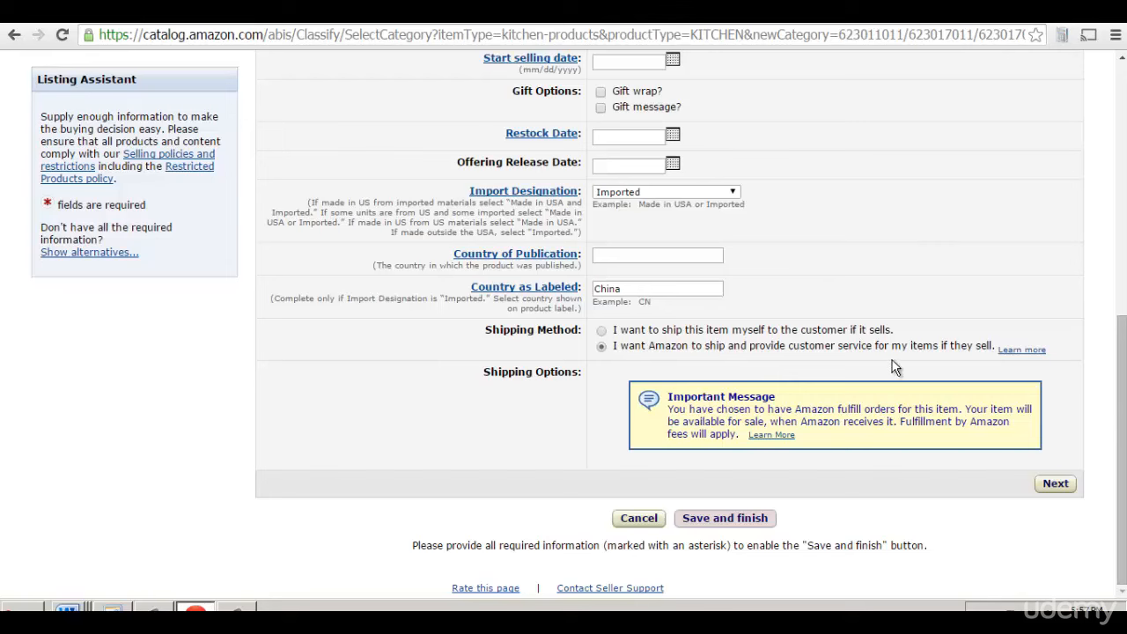
Go to the listing's images section, open the file selection for the main image and cancel it.
{"action": "left_click", "coordinate": [1124, 139]}
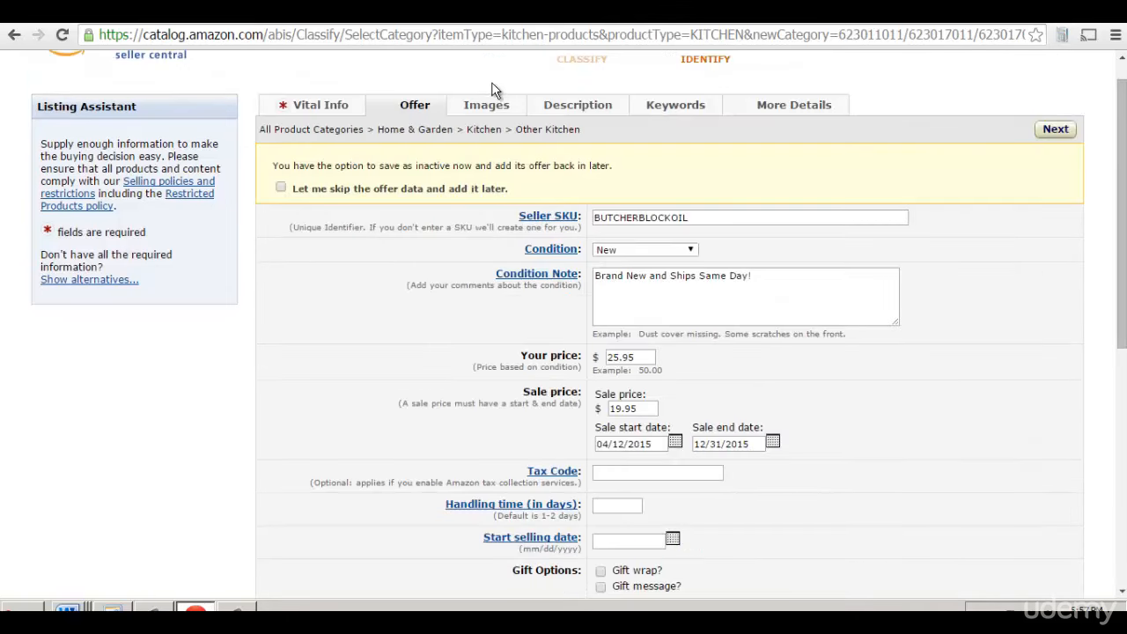
{"action": "left_click", "coordinate": [489, 106]}
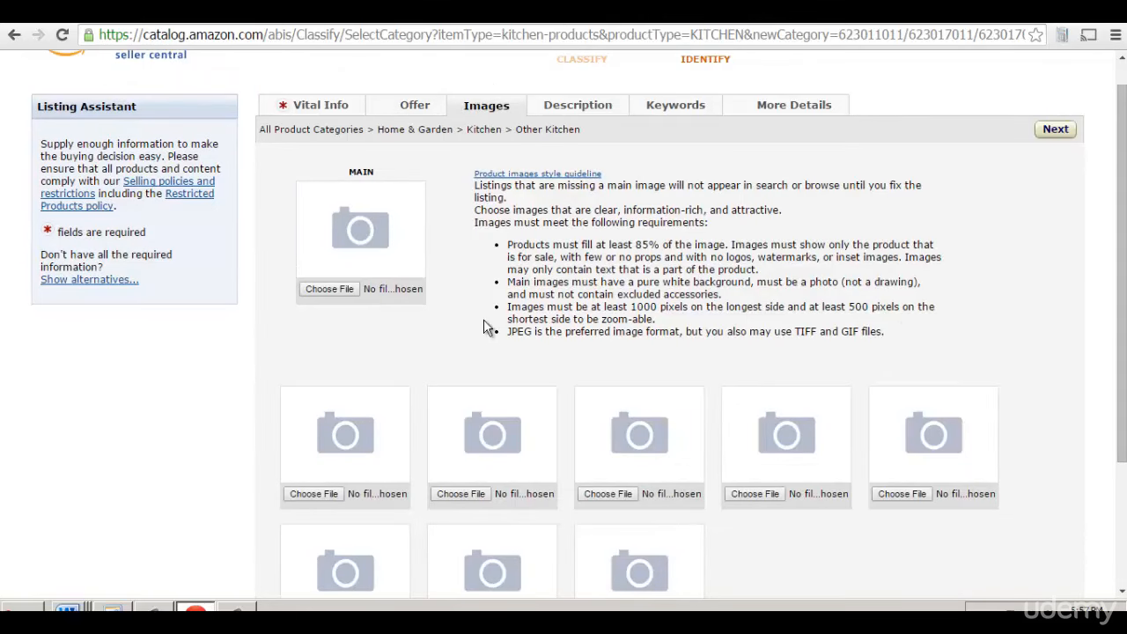
{"action": "left_click", "coordinate": [347, 289]}
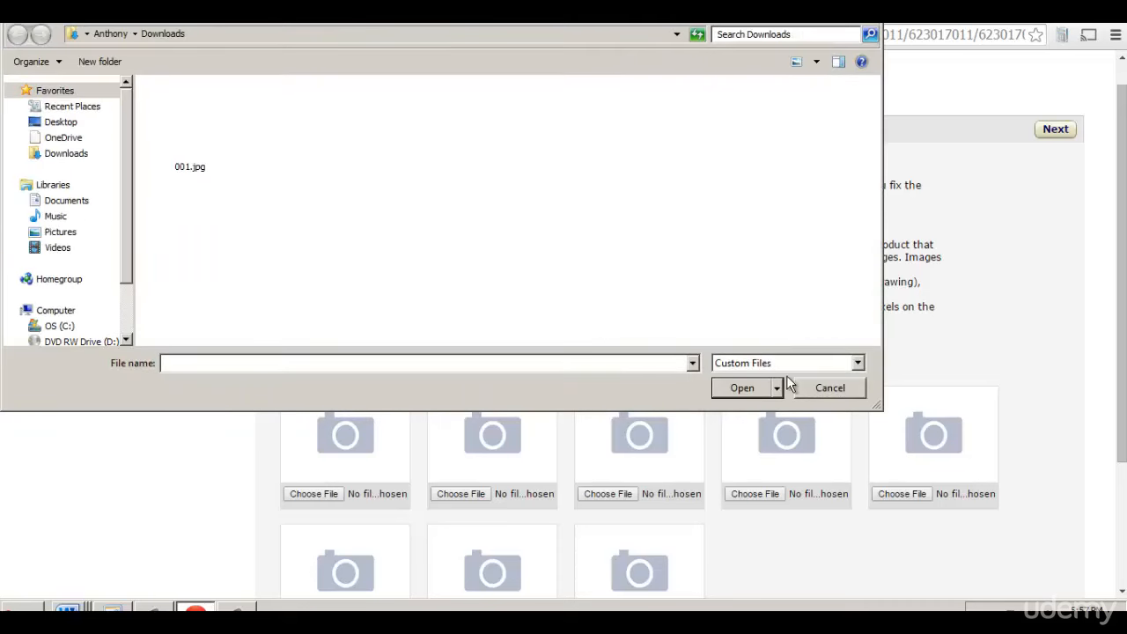
{"action": "left_click", "coordinate": [828, 388]}
{"action": "left_click", "coordinate": [830, 388]}
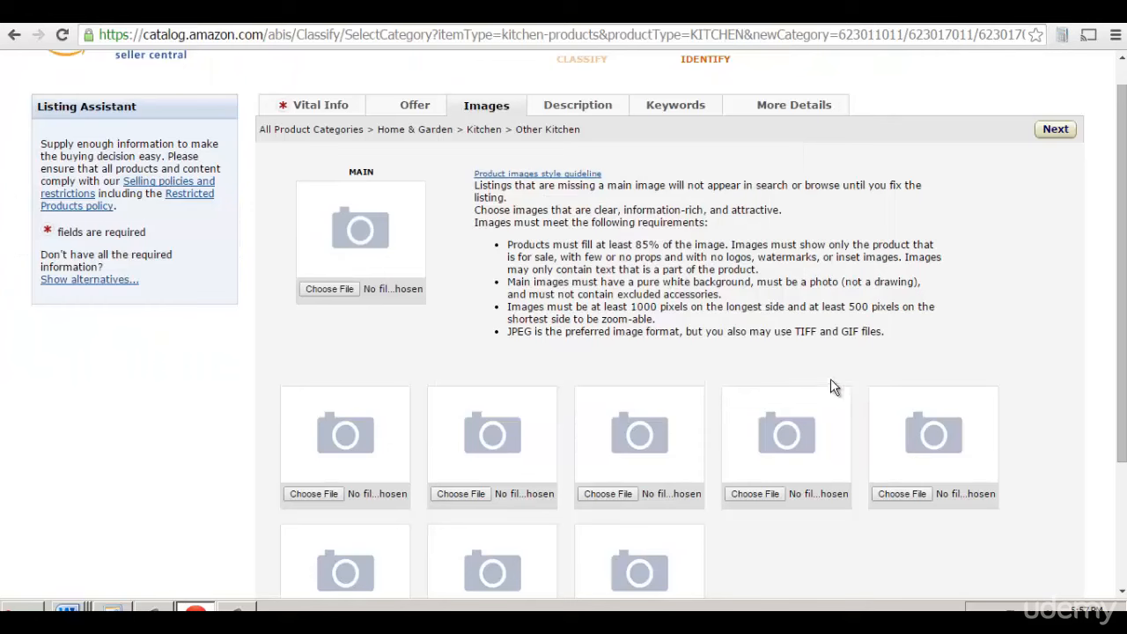
Examine the image slots and the product image requirements, including the minimum pixel size for zoomable images.
{"action": "scroll", "coordinate": [319, 290], "scroll_direction": "down", "scroll_amount": 1}
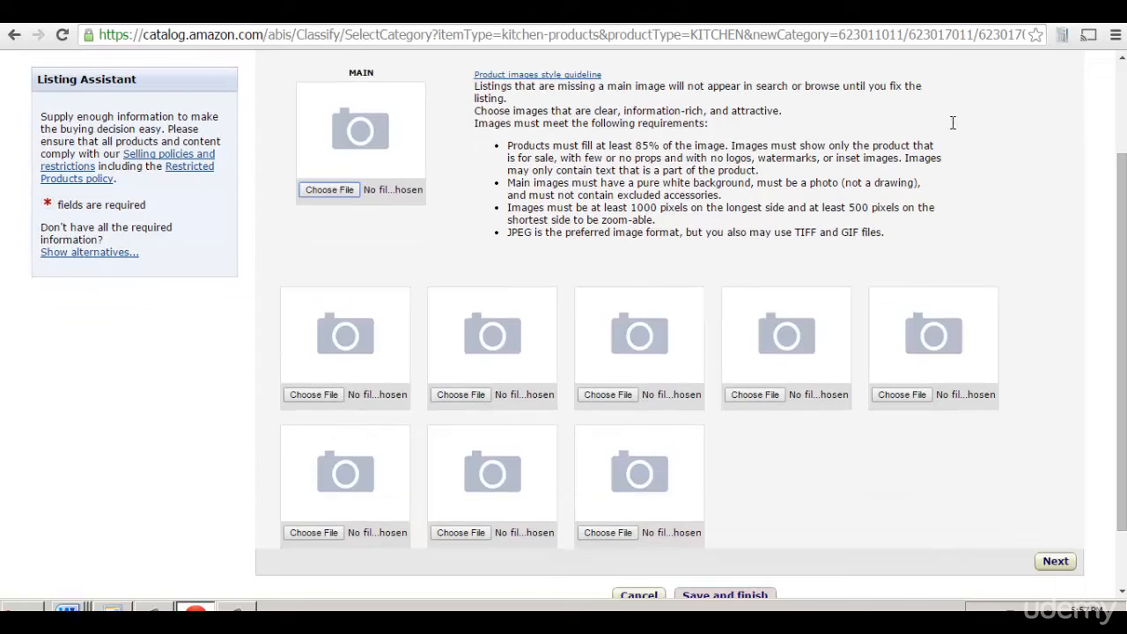
{"action": "left_click", "coordinate": [1123, 106]}
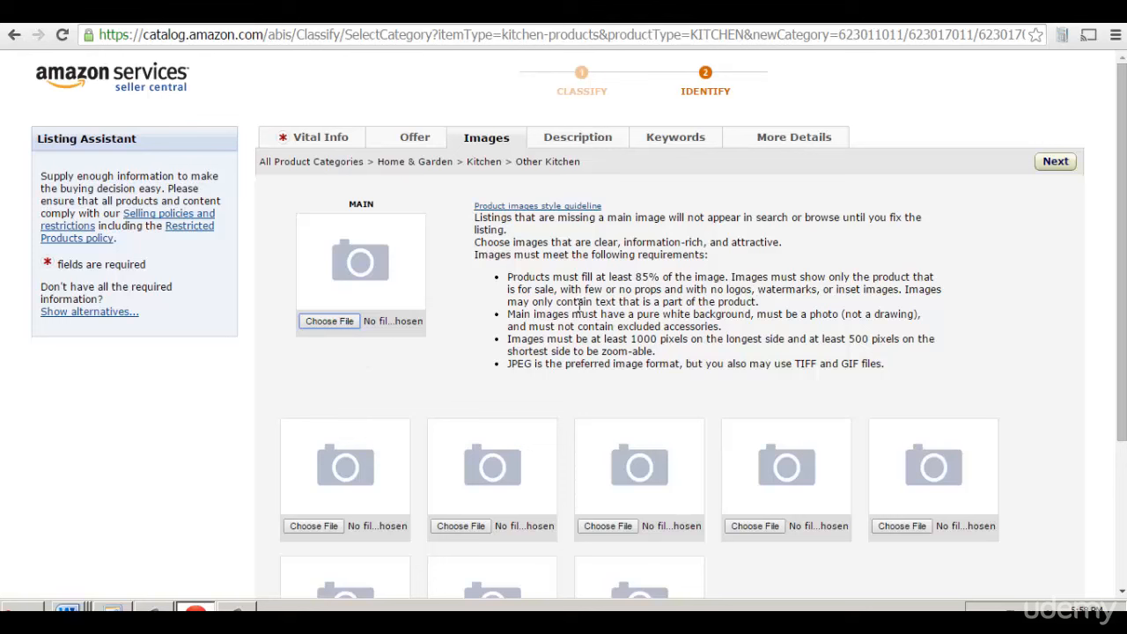
{"action": "left_click_drag", "start_coordinate": [489, 229], "coordinate": [919, 371]}
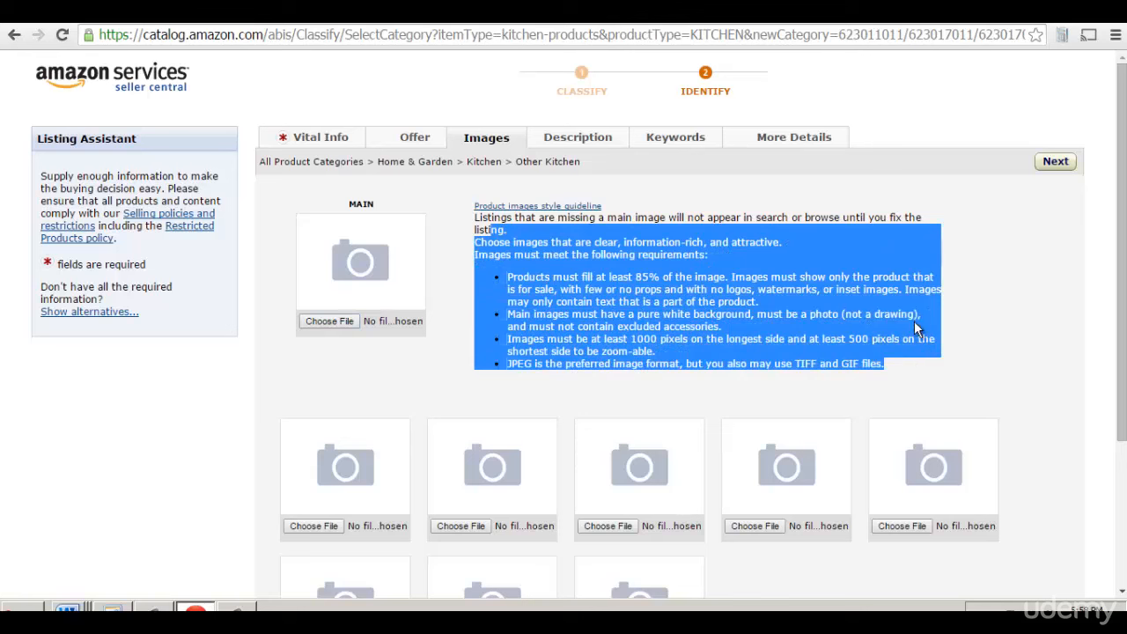
{"action": "left_click", "coordinate": [628, 327]}
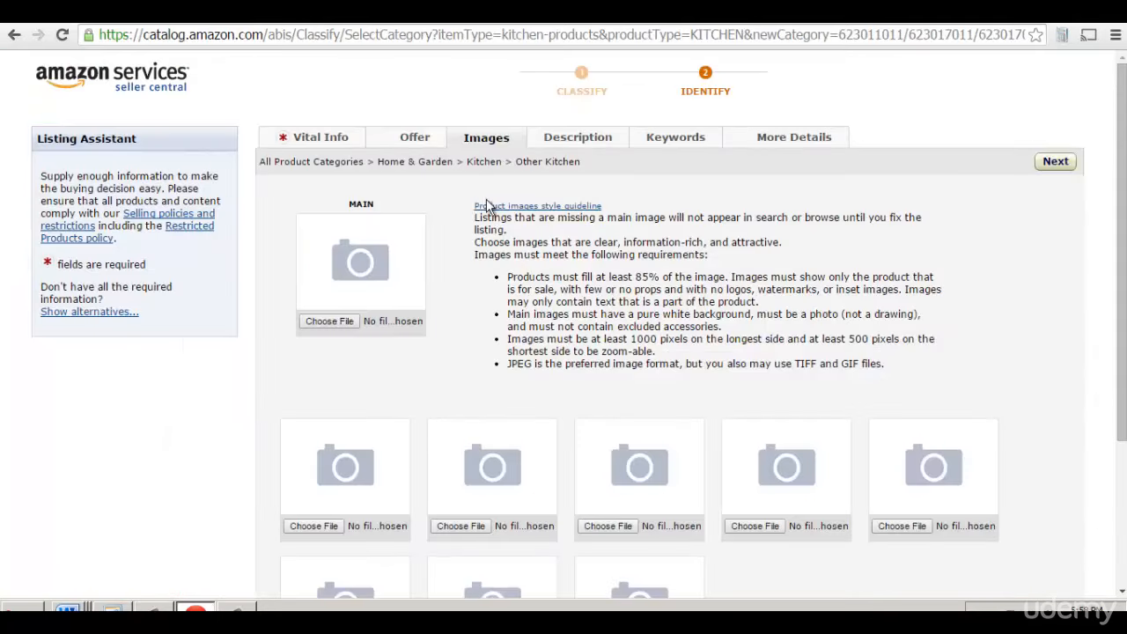
{"action": "left_click_drag", "start_coordinate": [522, 345], "coordinate": [656, 349]}
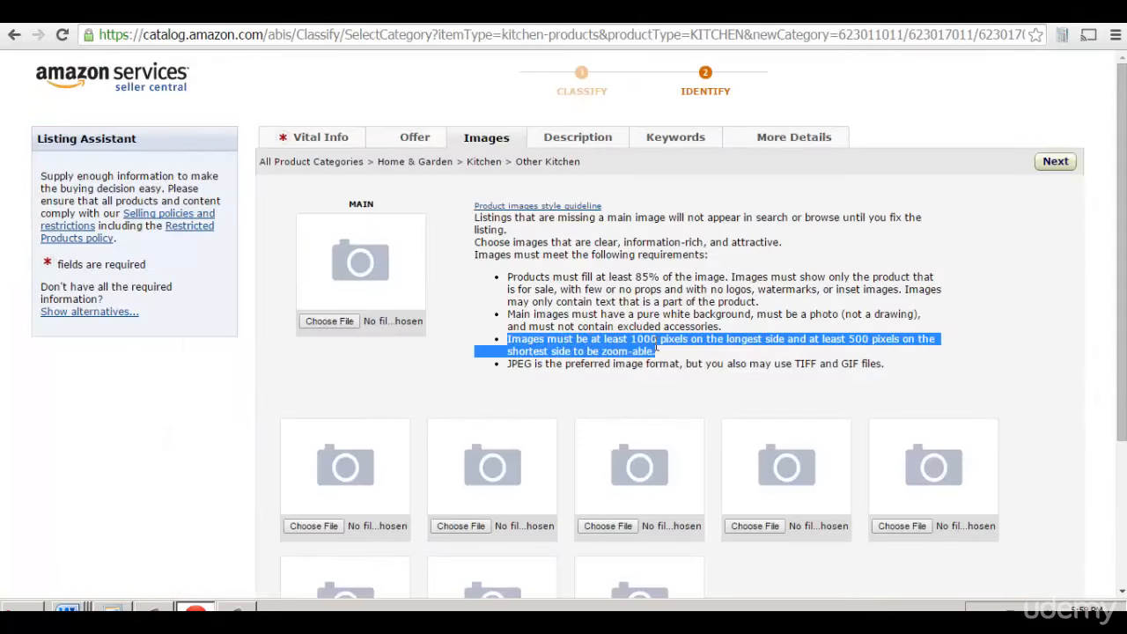
{"action": "left_click", "coordinate": [615, 315]}
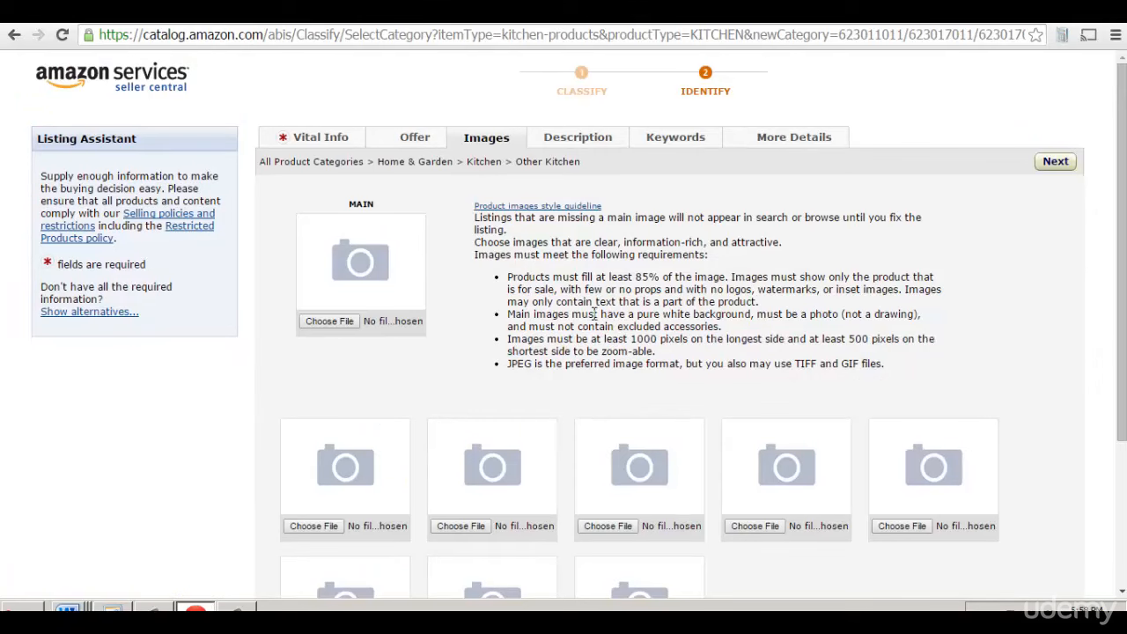
Look over the listing's key product features, product description and keyword fields.
{"action": "left_click", "coordinate": [566, 141]}
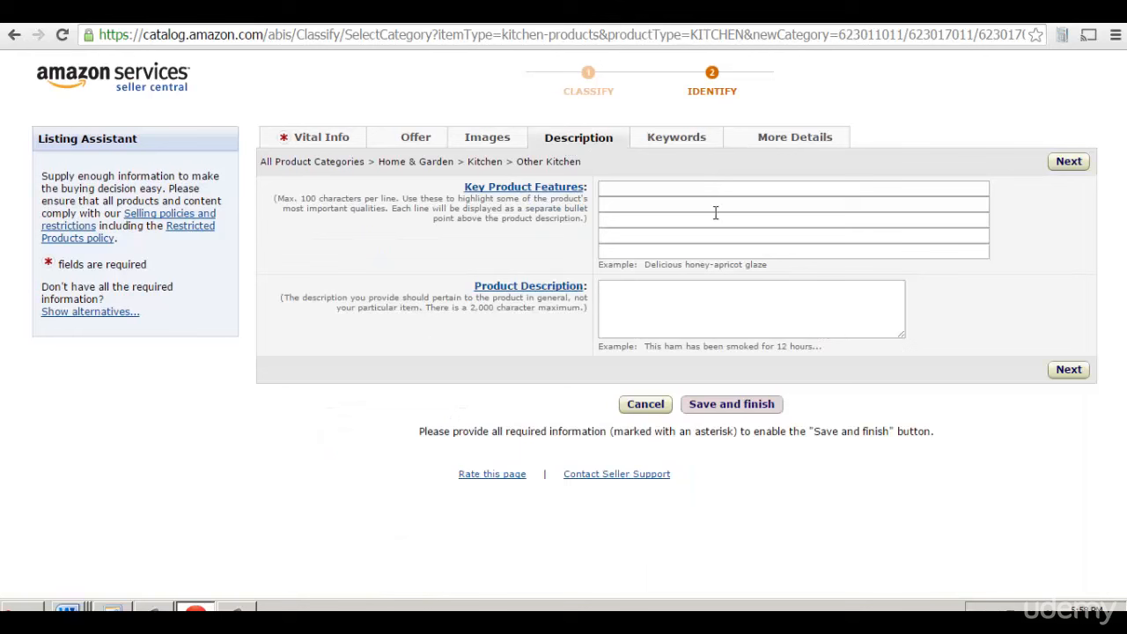
{"action": "left_click", "coordinate": [601, 192]}
{"action": "left_click", "coordinate": [605, 205]}
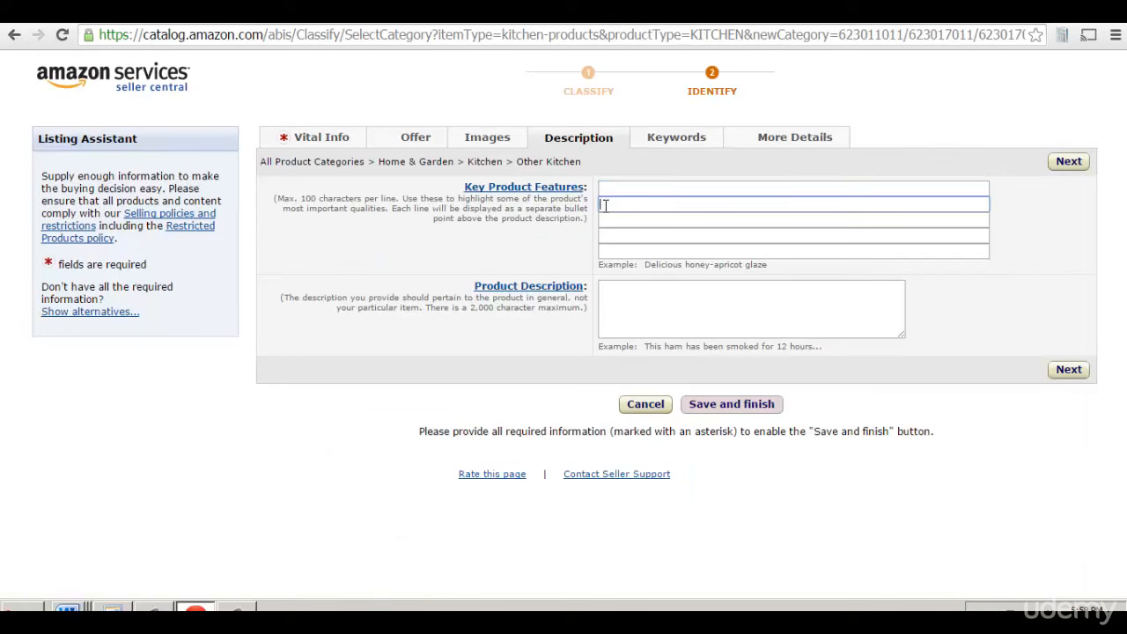
{"action": "left_click", "coordinate": [626, 310]}
{"action": "left_click", "coordinate": [674, 136]}
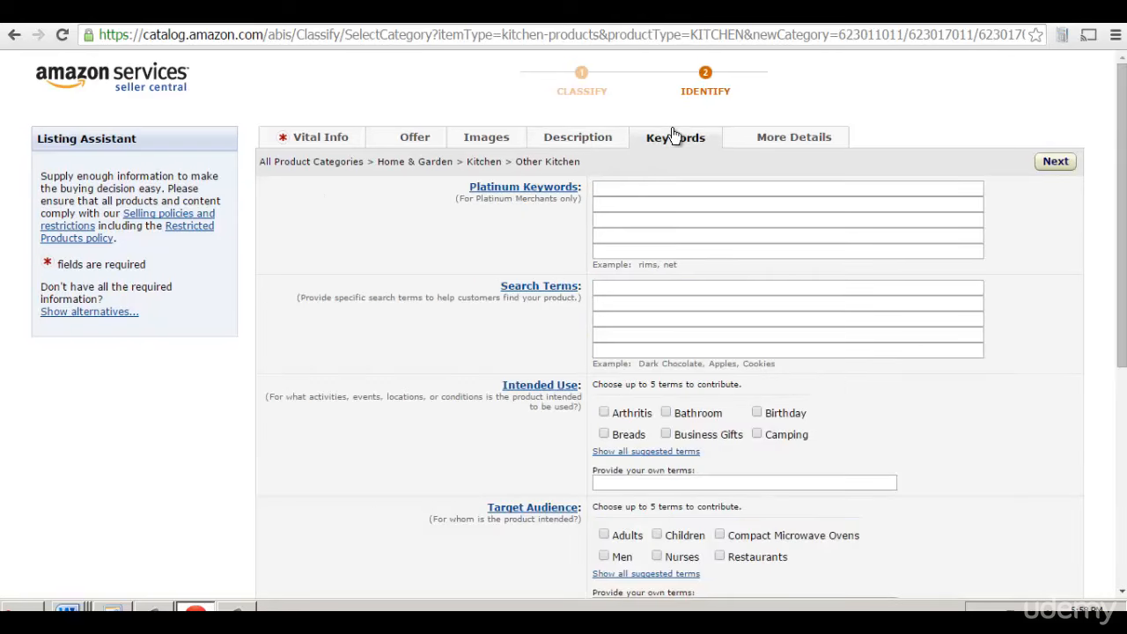
{"action": "left_click", "coordinate": [592, 137]}
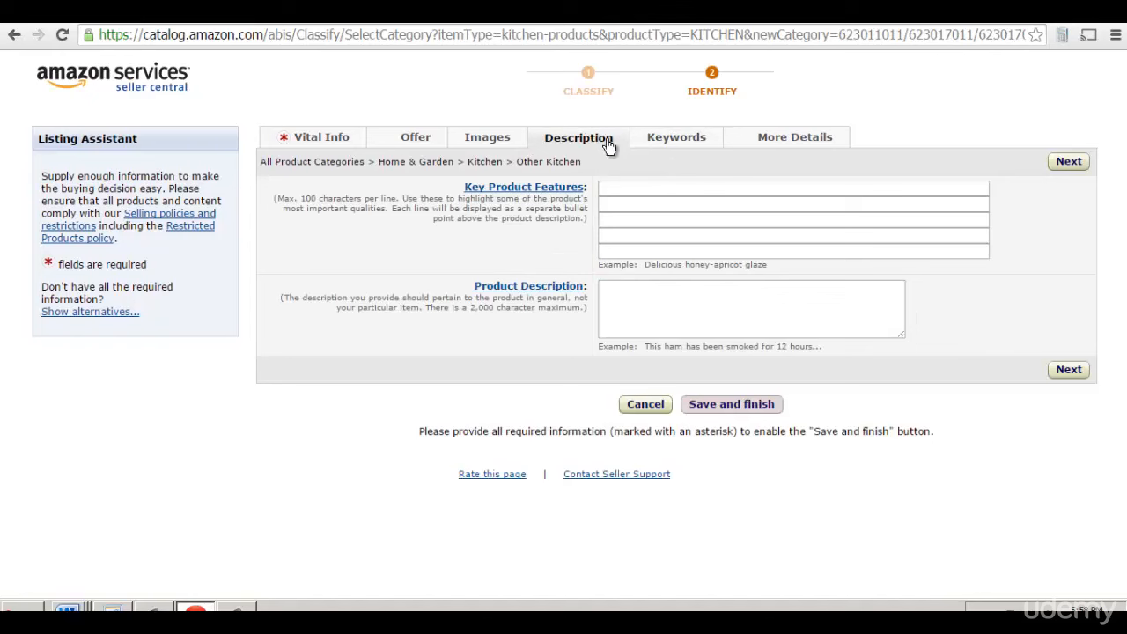
{"action": "left_click", "coordinate": [671, 139]}
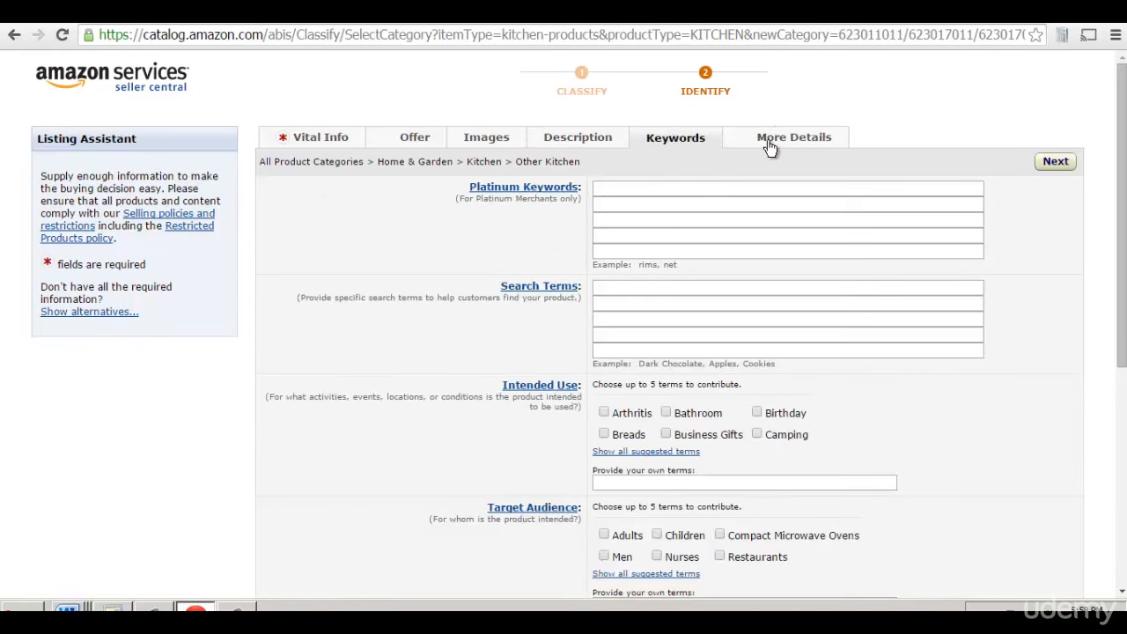
Examine the listing's additional detail fields, from display sizes and suggested retail price to product dimensions.
{"action": "left_click", "coordinate": [770, 149]}
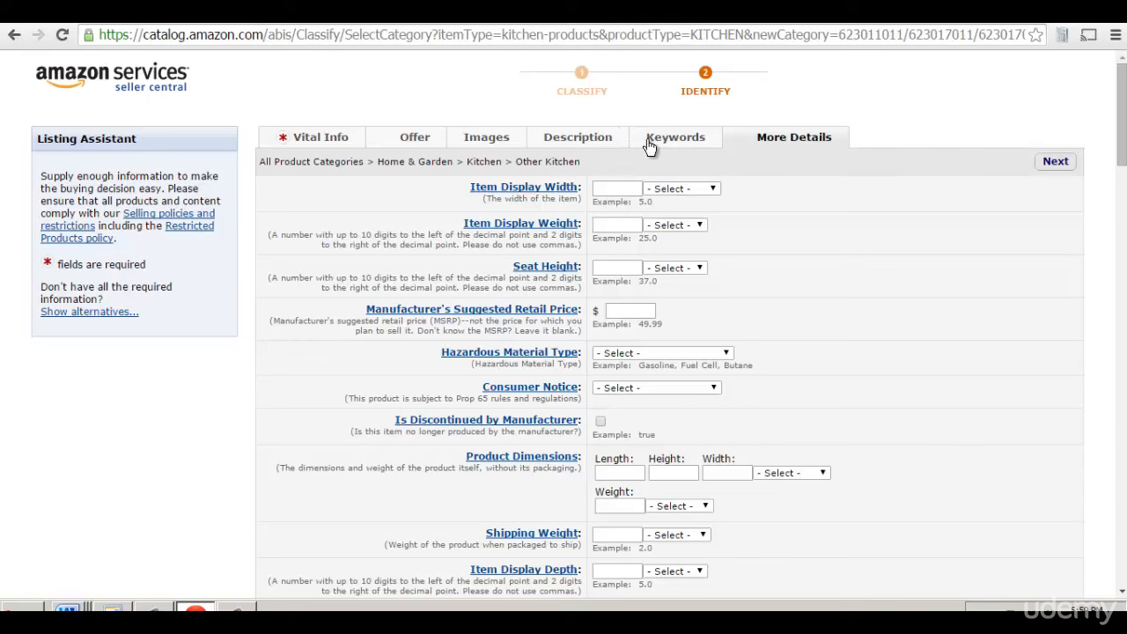
{"action": "scroll", "coordinate": [841, 245], "scroll_direction": "down", "scroll_amount": 1}
{"action": "scroll", "coordinate": [841, 245], "scroll_direction": "down", "scroll_amount": 2}
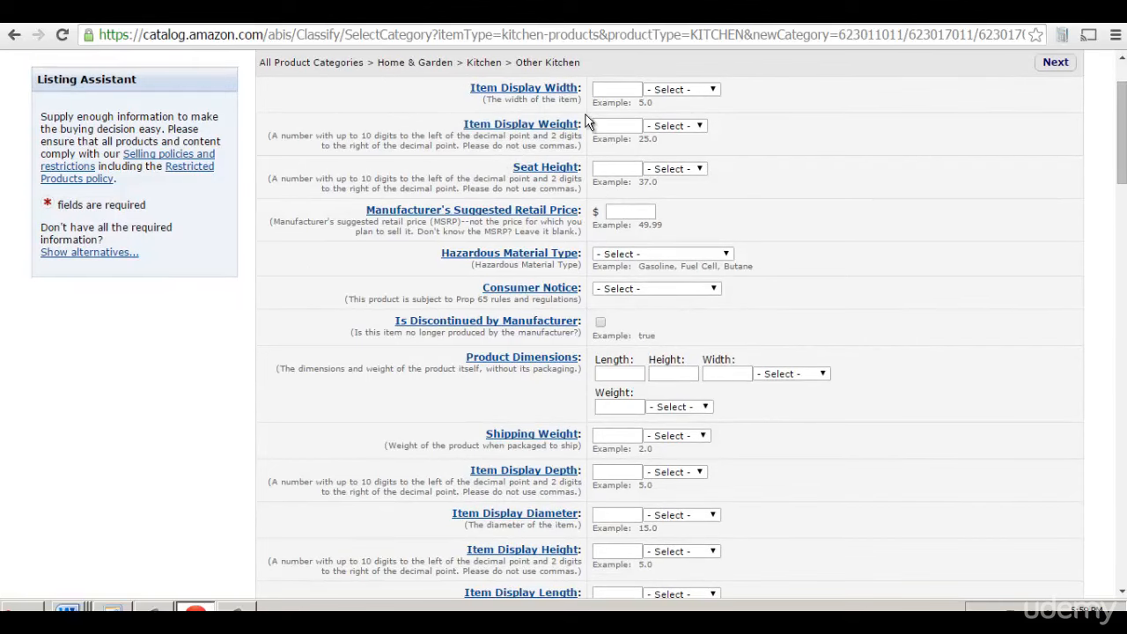
{"action": "left_click_drag", "start_coordinate": [579, 118], "coordinate": [641, 202]}
{"action": "left_click", "coordinate": [641, 203]}
{"action": "scroll", "coordinate": [641, 202], "scroll_direction": "down", "scroll_amount": 1}
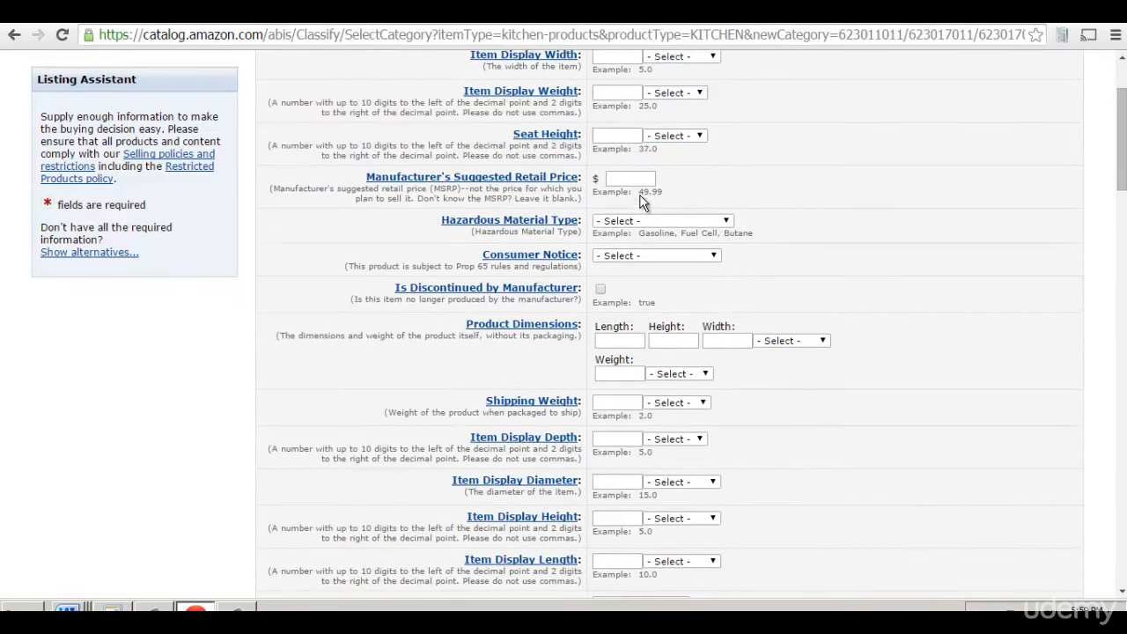
{"action": "scroll", "coordinate": [658, 151], "scroll_direction": "up", "scroll_amount": 1}
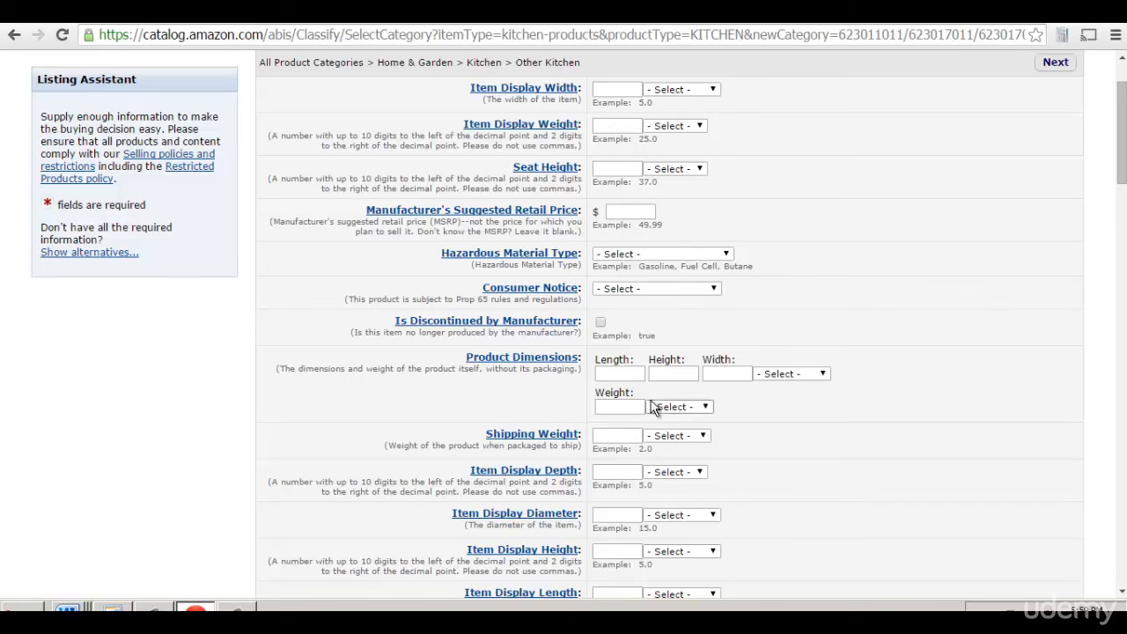
{"action": "scroll", "coordinate": [634, 352], "scroll_direction": "down", "scroll_amount": 3}
Check the unit choices for the product dimensions and enter 1 as the product's weight.
{"action": "left_click", "coordinate": [602, 205]}
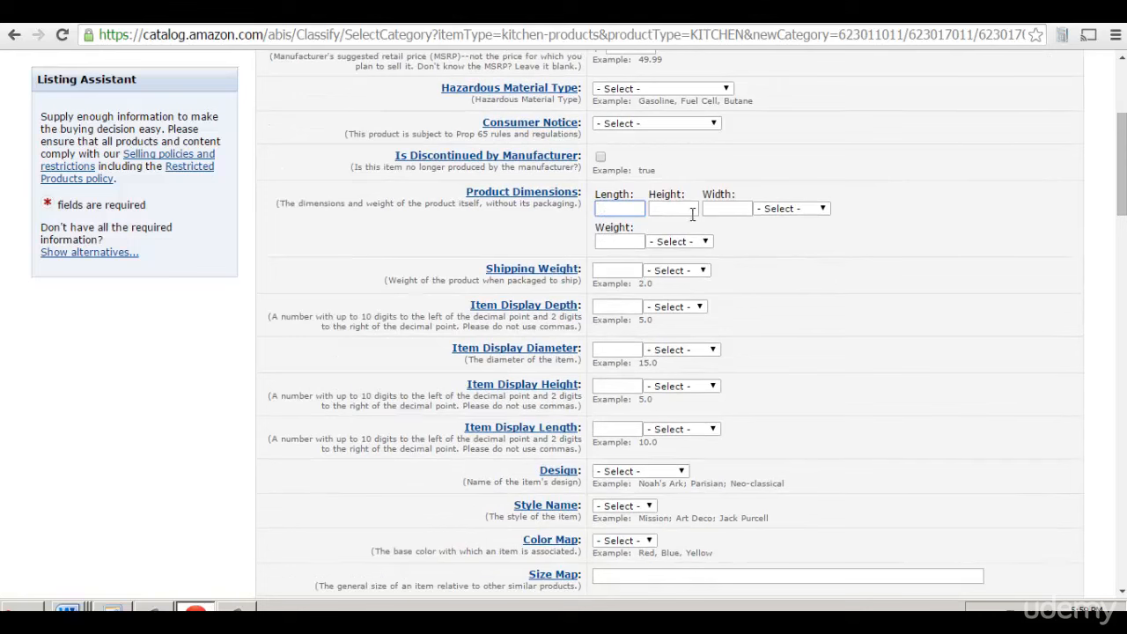
{"action": "left_click", "coordinate": [792, 210]}
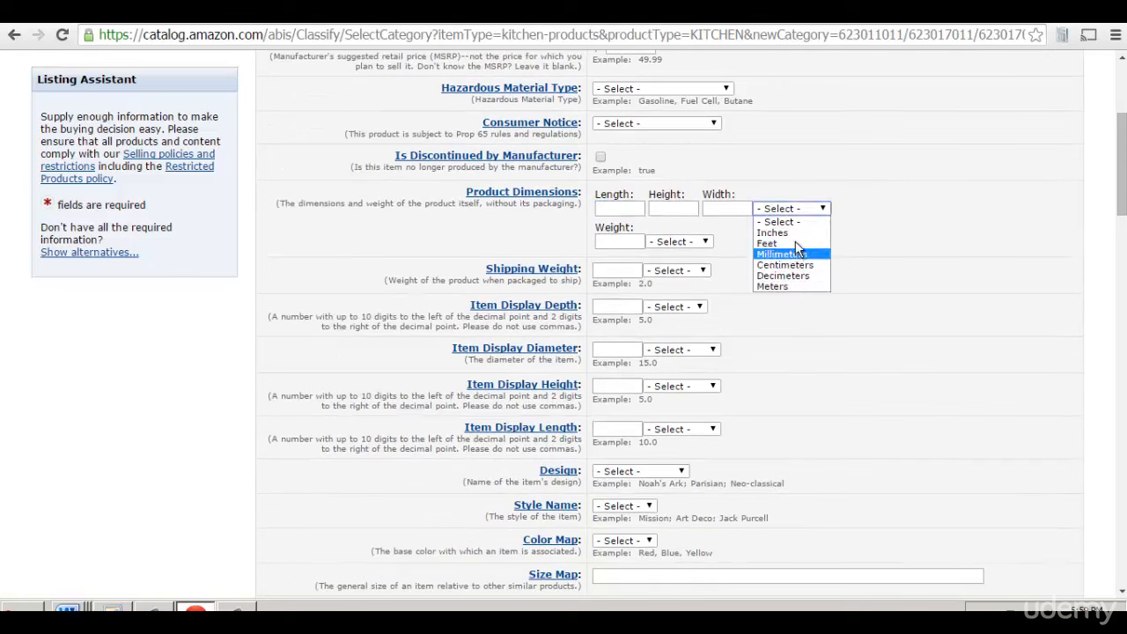
{"action": "left_click", "coordinate": [895, 251]}
{"action": "left_click", "coordinate": [674, 244]}
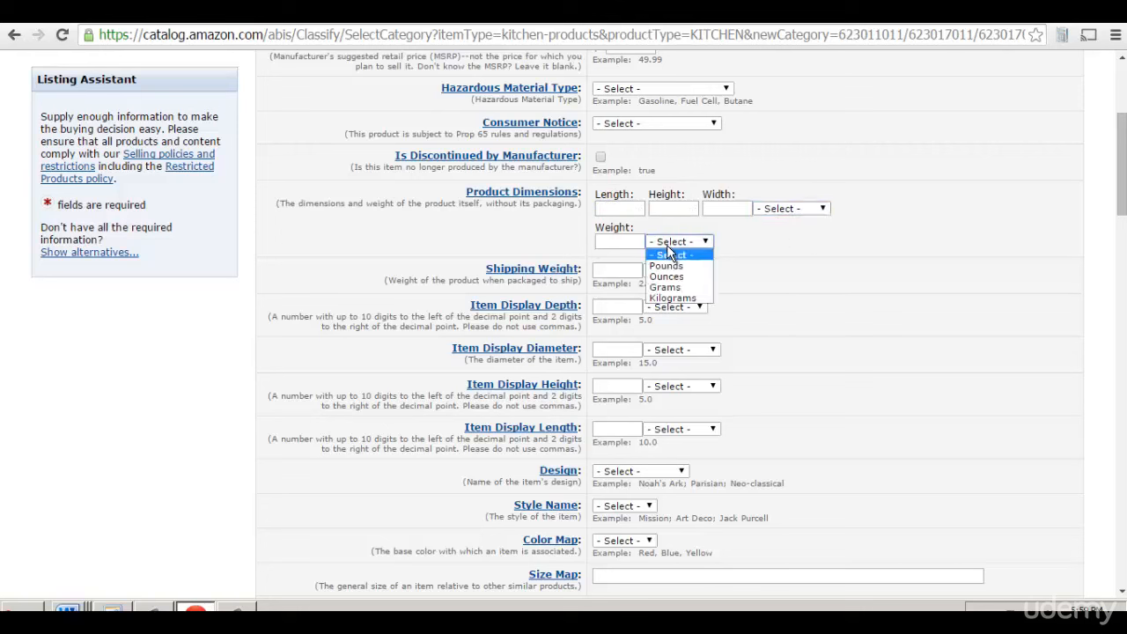
{"action": "left_click", "coordinate": [621, 242]}
{"action": "type", "text": "1"}
{"action": "left_click", "coordinate": [631, 208]}
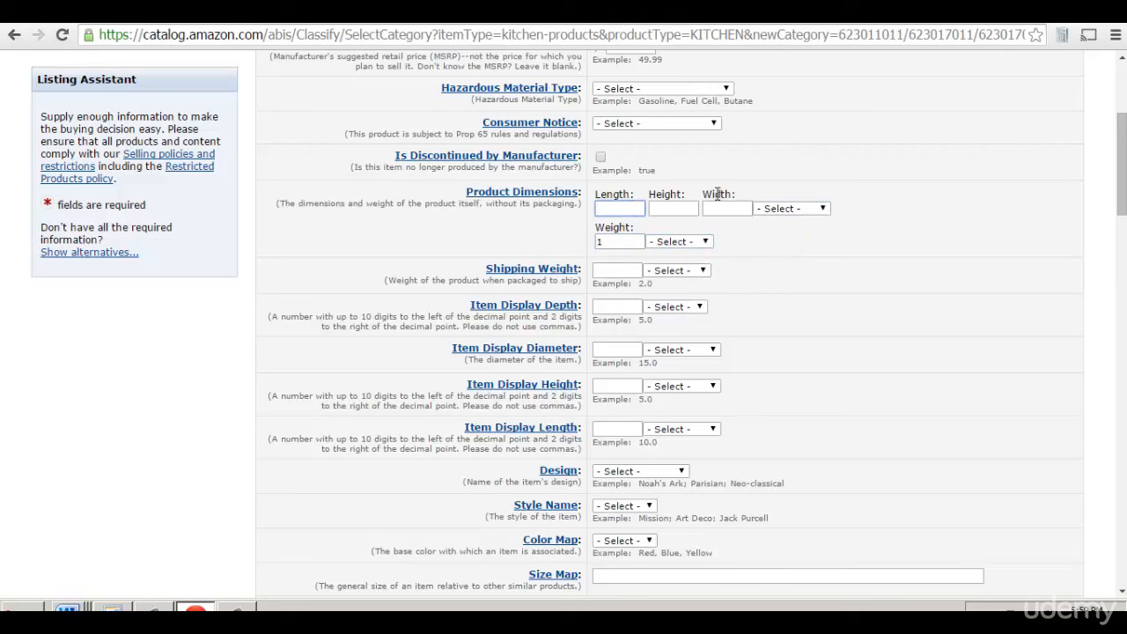
Check the shipping weight field and its unit choices without entering a weight.
{"action": "left_click", "coordinate": [607, 279]}
{"action": "left_click", "coordinate": [607, 275]}
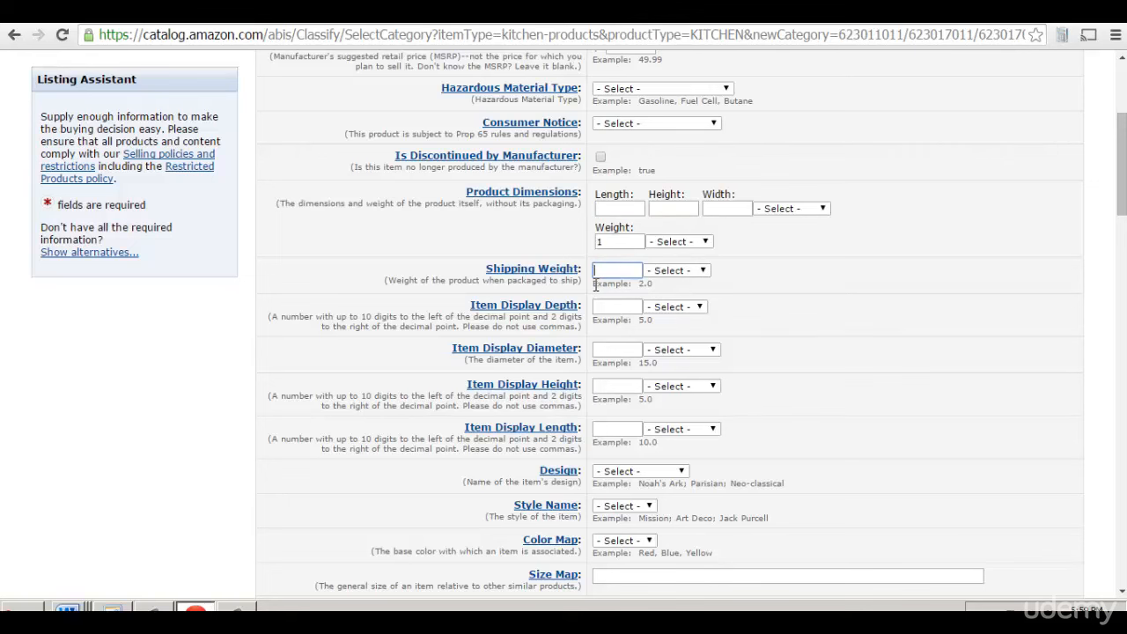
{"action": "left_click", "coordinate": [679, 270]}
{"action": "left_click", "coordinate": [778, 275]}
Set the item's design to Banded.
{"action": "scroll", "coordinate": [760, 290], "scroll_direction": "down", "scroll_amount": 3}
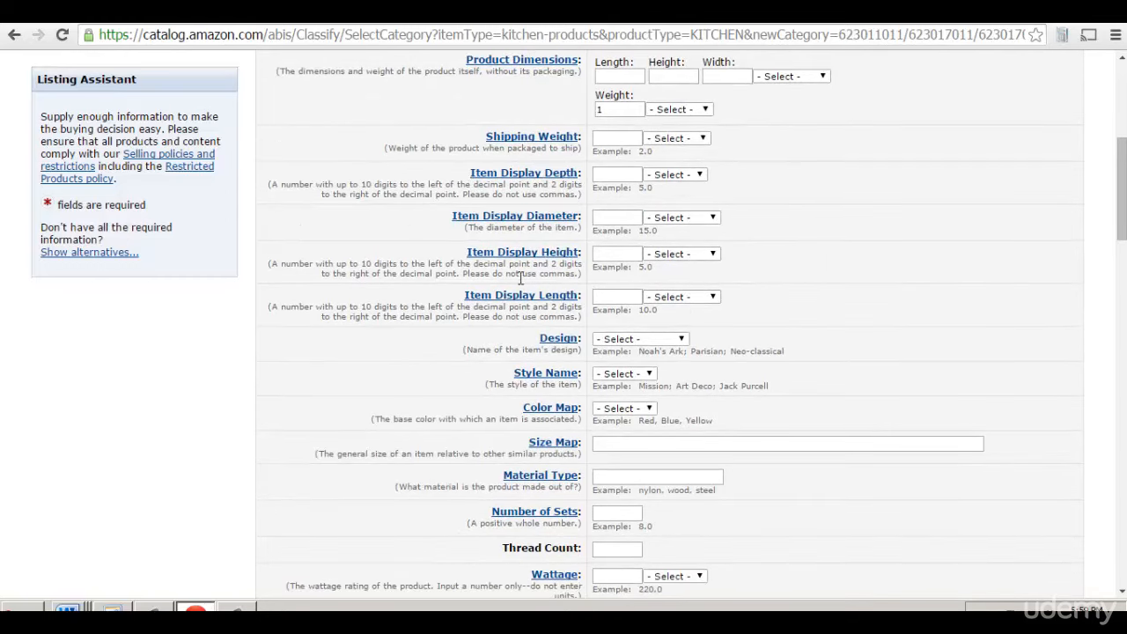
{"action": "scroll", "coordinate": [683, 350], "scroll_direction": "down", "scroll_amount": 1}
{"action": "left_click", "coordinate": [672, 305]}
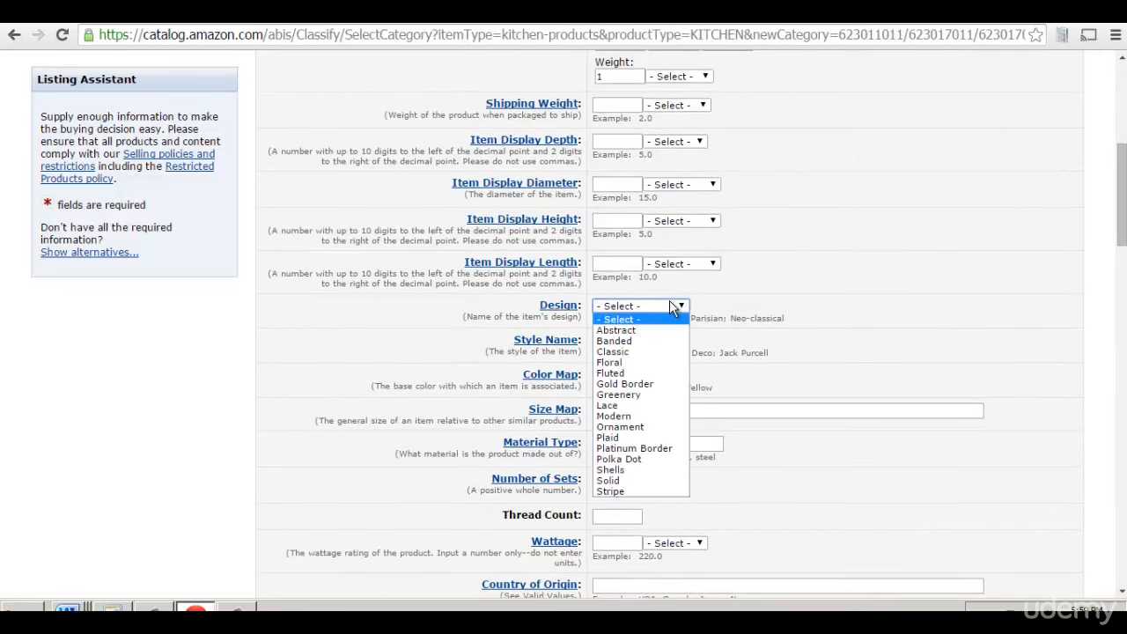
{"action": "left_click", "coordinate": [669, 300]}
{"action": "key", "text": "Down"}
{"action": "key", "text": "Down"}
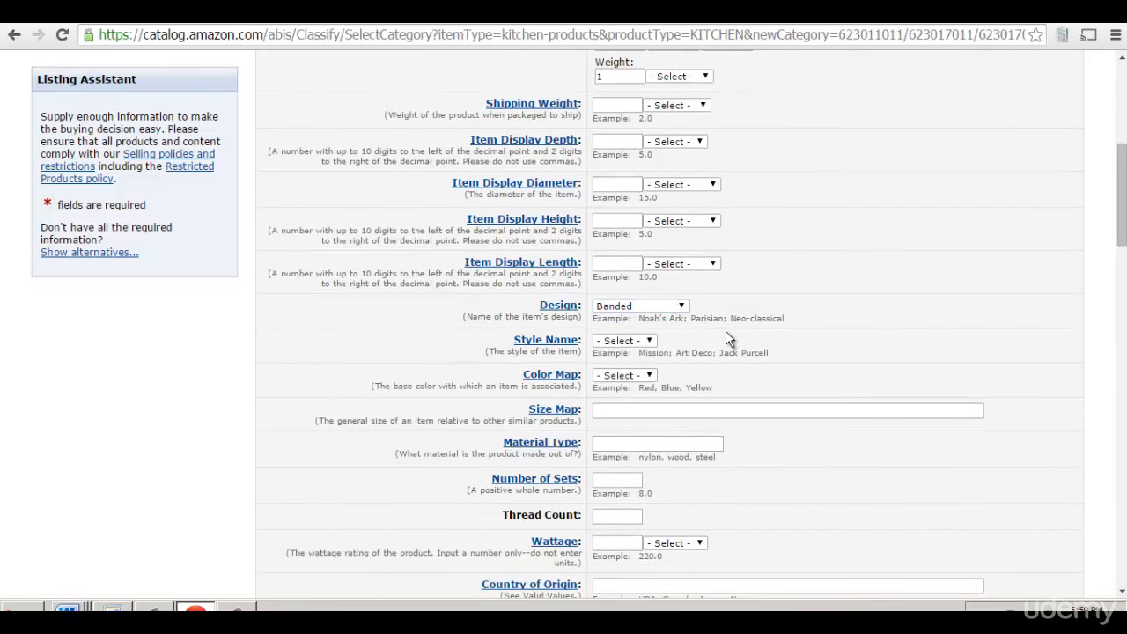
Examine the fields from style name to battery types, trying out the batteries-included option and the 9V battery count.
{"action": "scroll", "coordinate": [728, 339], "scroll_direction": "down", "scroll_amount": 3}
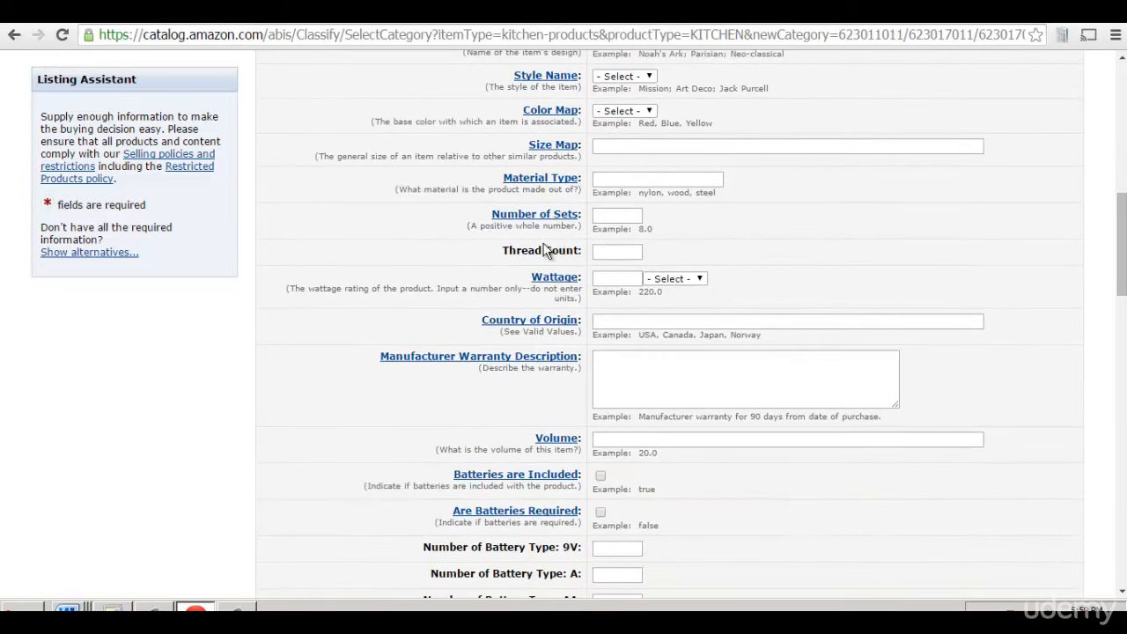
{"action": "scroll", "coordinate": [520, 256], "scroll_direction": "down", "scroll_amount": 1}
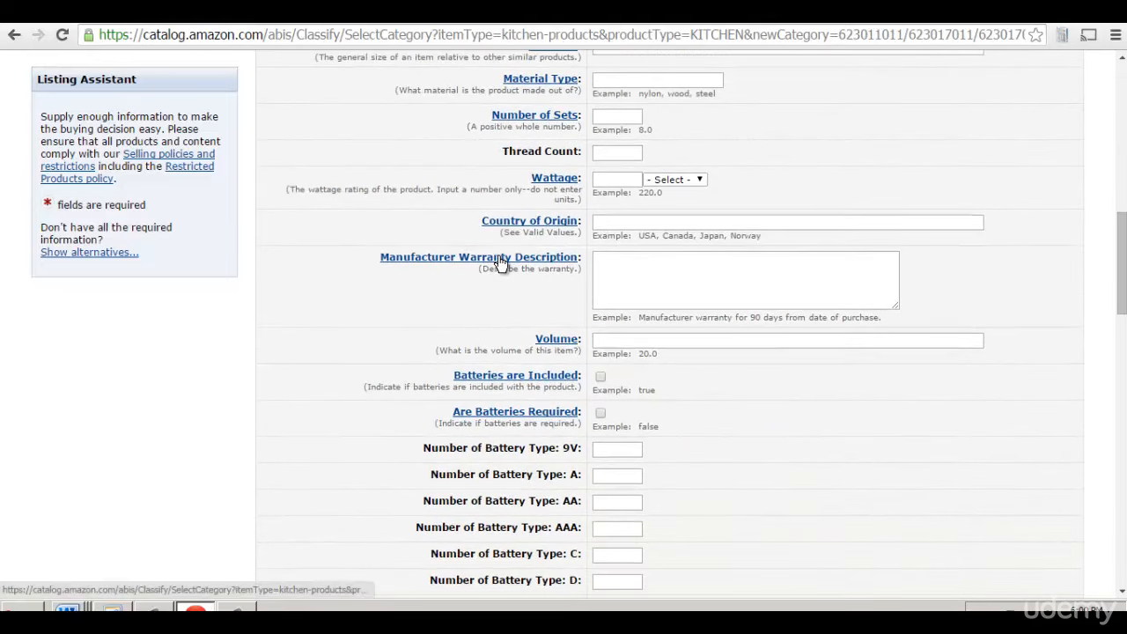
{"action": "scroll", "coordinate": [564, 233], "scroll_direction": "down", "scroll_amount": 1}
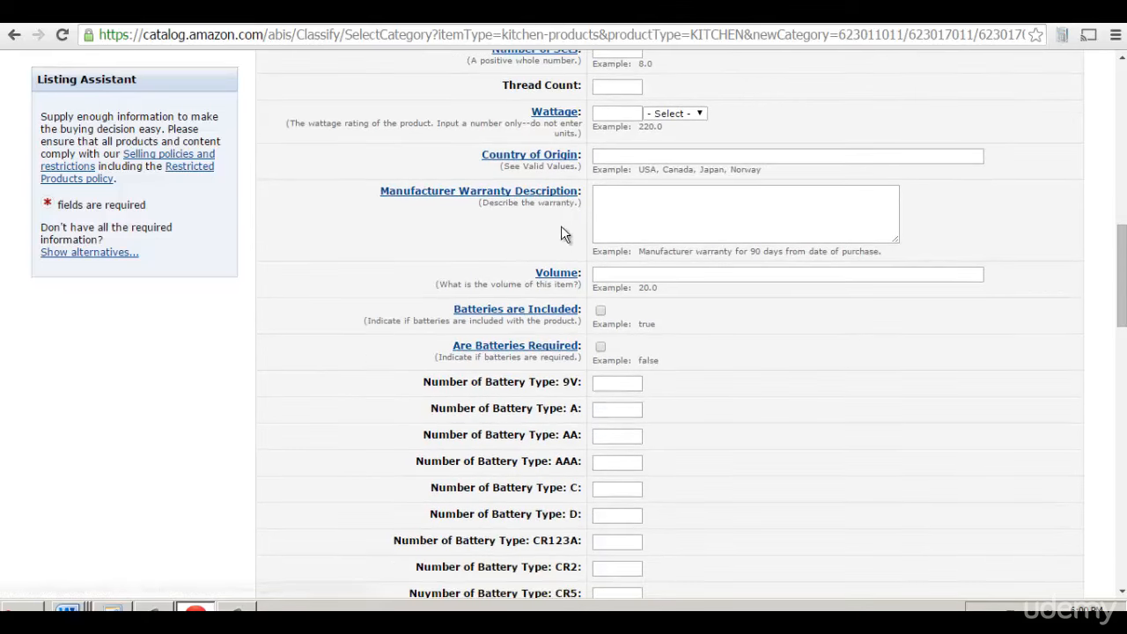
{"action": "scroll", "coordinate": [519, 232], "scroll_direction": "down", "scroll_amount": 1}
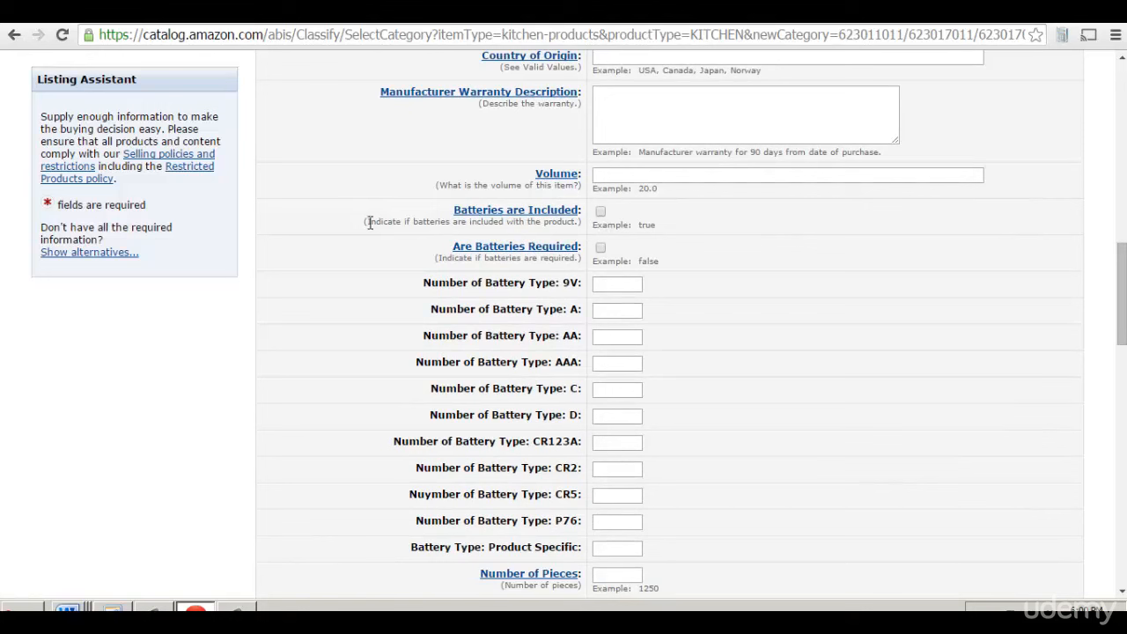
{"action": "left_click", "coordinate": [603, 214]}
{"action": "left_click", "coordinate": [602, 213]}
{"action": "left_click", "coordinate": [624, 284]}
{"action": "scroll", "coordinate": [670, 282], "scroll_direction": "down", "scroll_amount": 3}
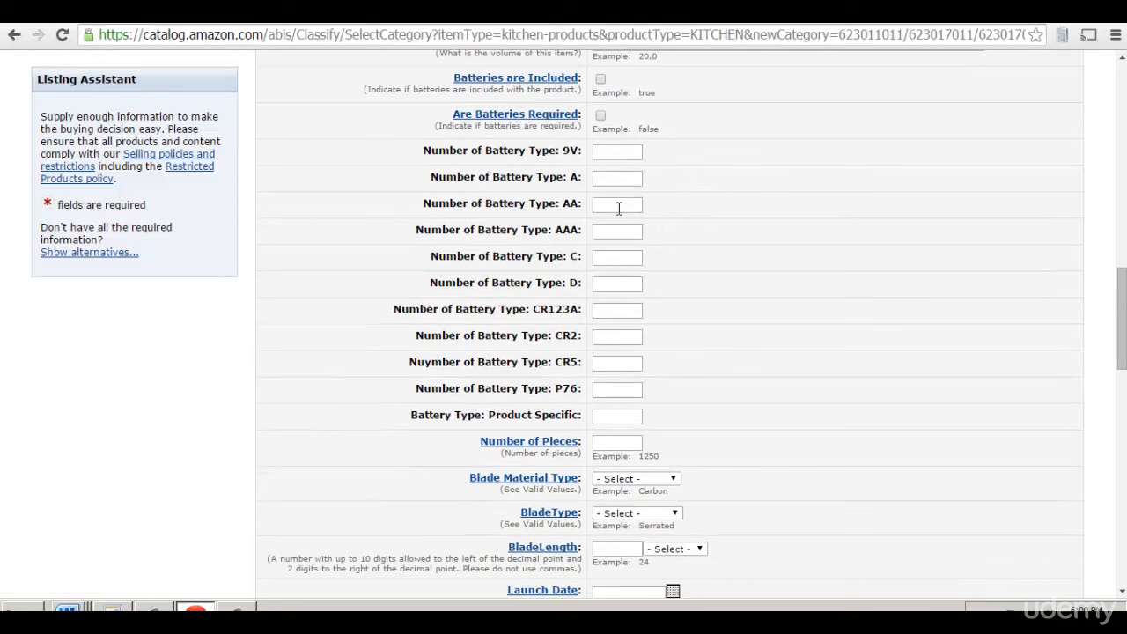
{"action": "left_click", "coordinate": [624, 156]}
{"action": "key", "text": "BackSpace"}
{"action": "left_click", "coordinate": [234, 405]}
Examine the number of pieces, blade, launch date and package dimension fields, including the package length and weight.
{"action": "scroll", "coordinate": [347, 378], "scroll_direction": "down", "scroll_amount": 3}
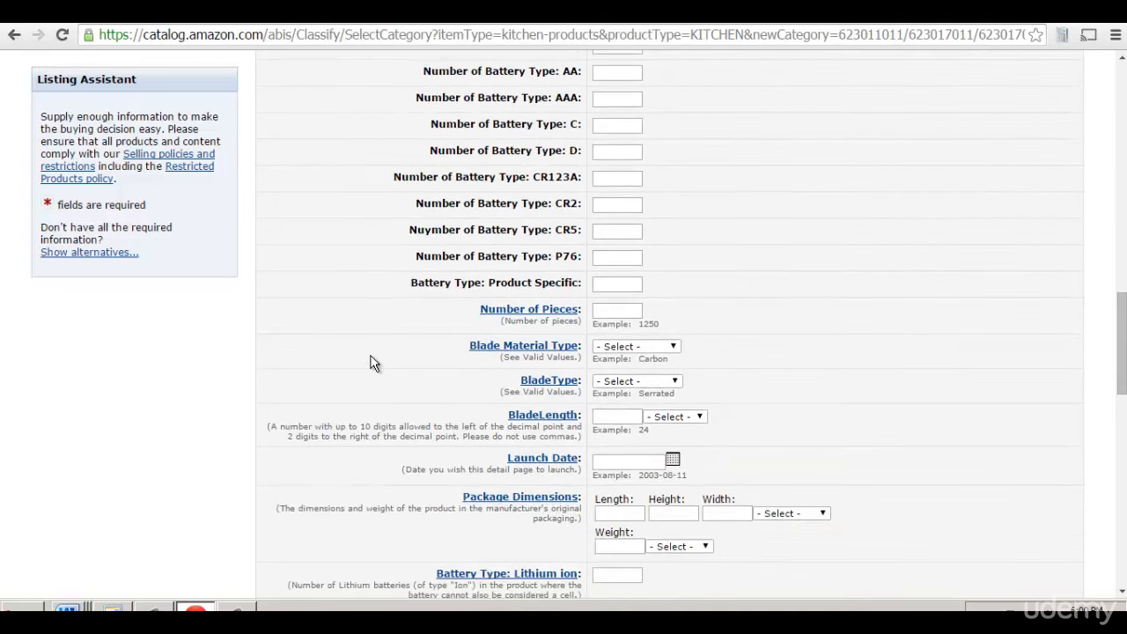
{"action": "scroll", "coordinate": [370, 361], "scroll_direction": "down", "scroll_amount": 1}
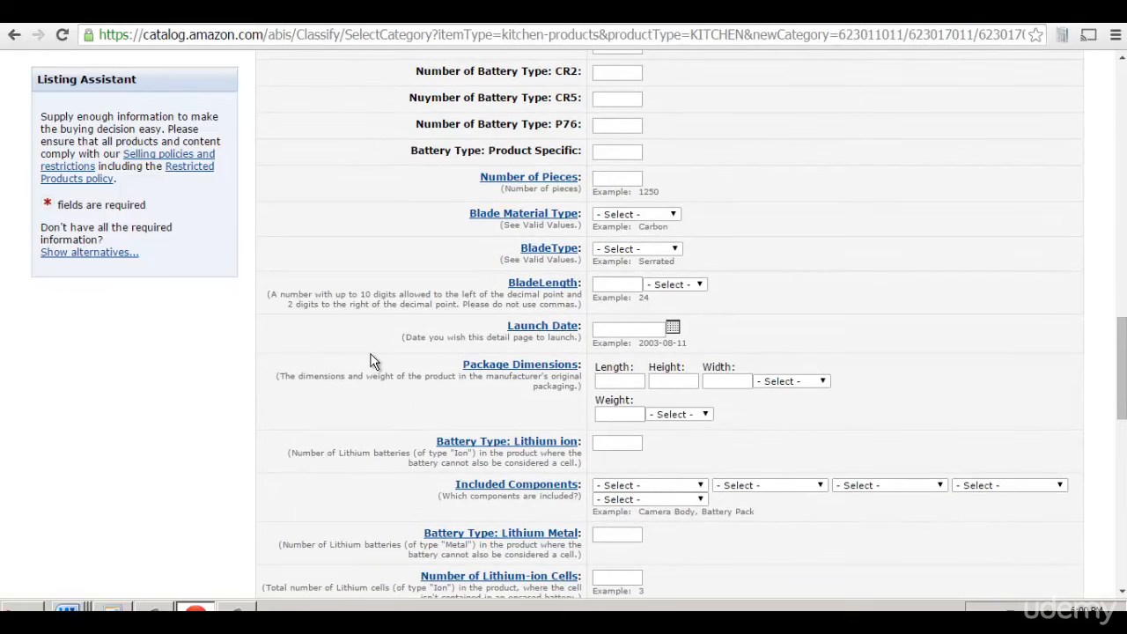
{"action": "scroll", "coordinate": [373, 362], "scroll_direction": "down", "scroll_amount": 1}
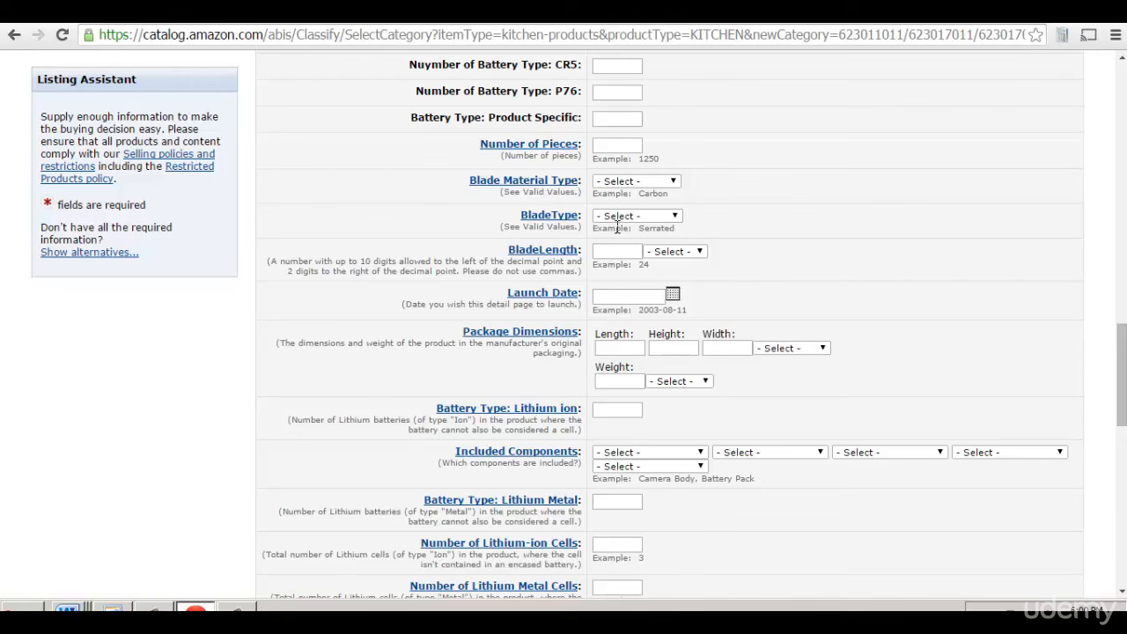
{"action": "scroll", "coordinate": [617, 227], "scroll_direction": "down", "scroll_amount": 1}
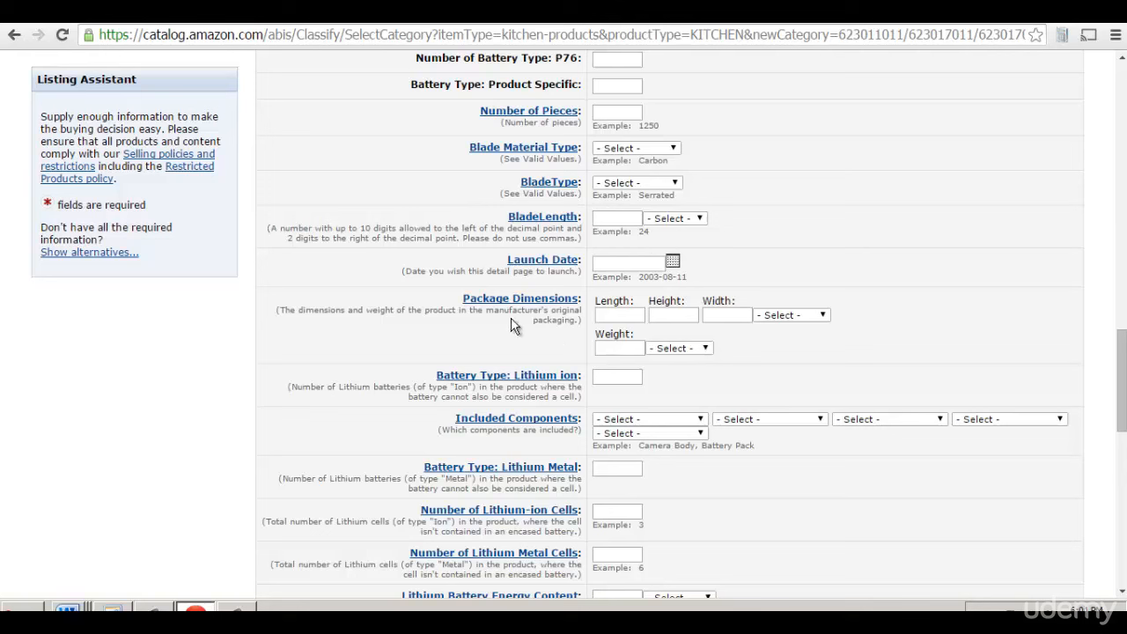
{"action": "left_click", "coordinate": [621, 316]}
{"action": "key", "text": "Down"}
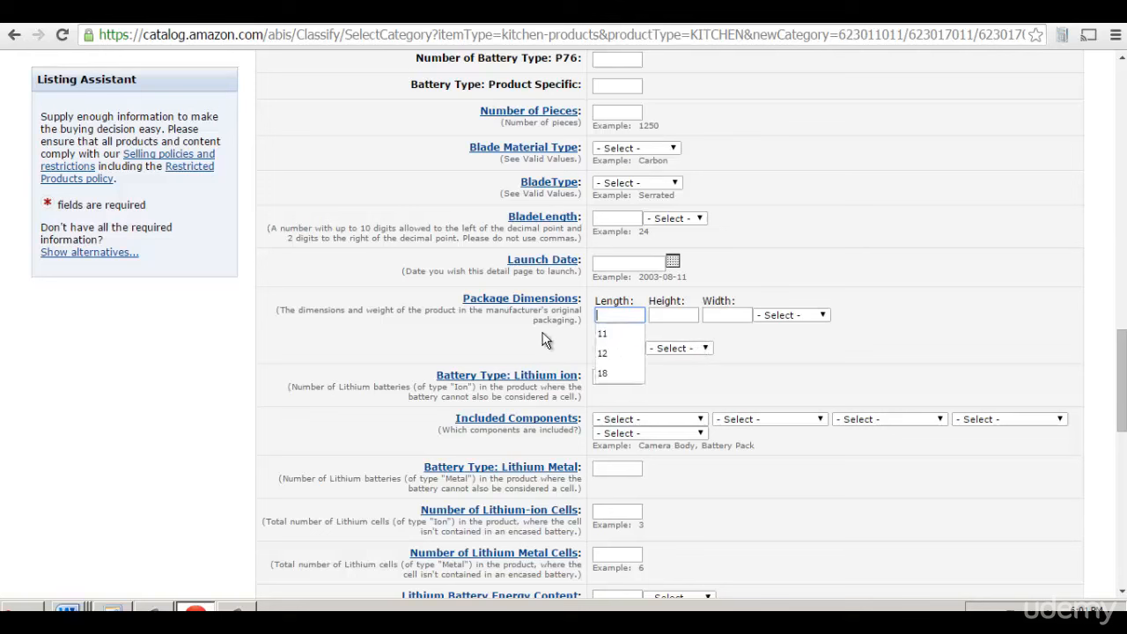
{"action": "left_click", "coordinate": [611, 347]}
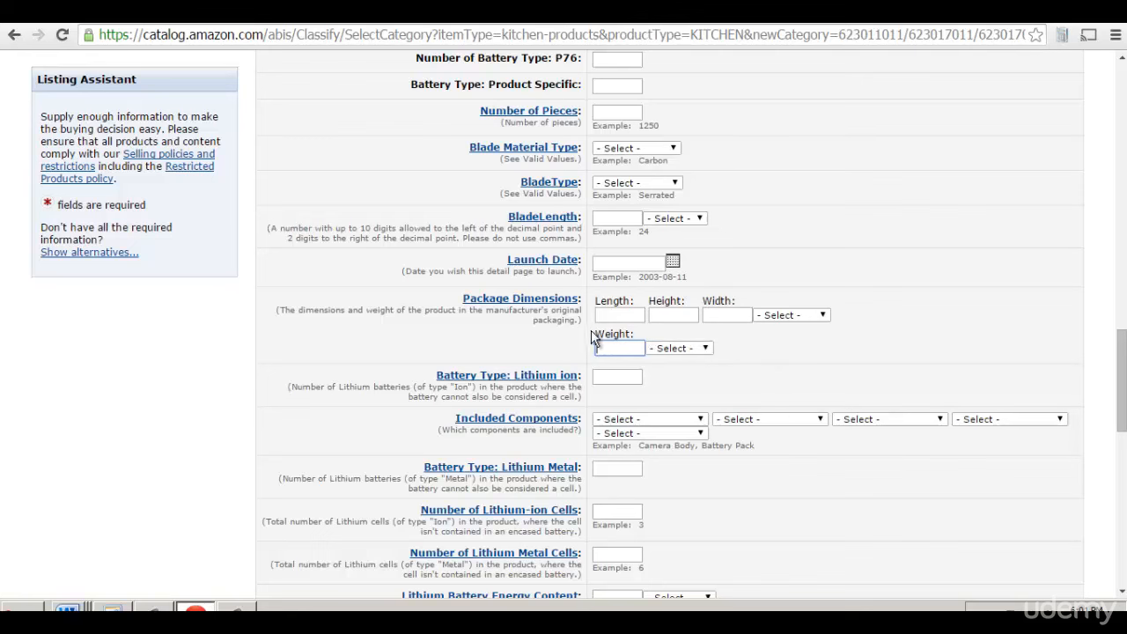
Check the available choices for the included components.
{"action": "scroll", "coordinate": [495, 361], "scroll_direction": "down", "scroll_amount": 1}
{"action": "scroll", "coordinate": [491, 348], "scroll_direction": "down", "scroll_amount": 2}
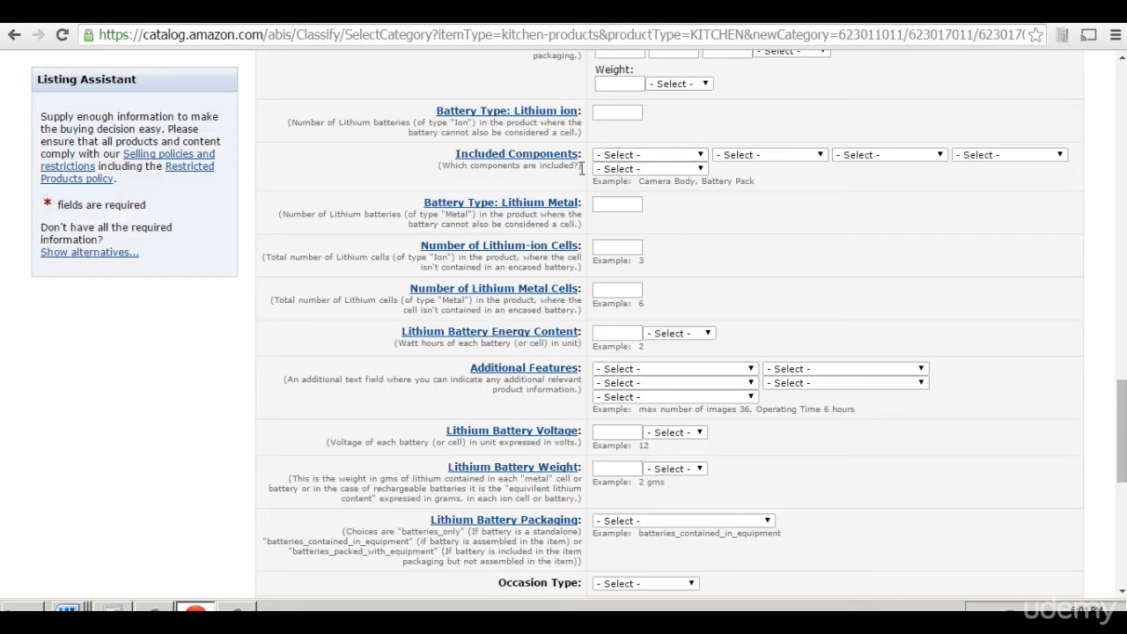
{"action": "scroll", "coordinate": [568, 172], "scroll_direction": "down", "scroll_amount": 1}
{"action": "left_click", "coordinate": [654, 123]}
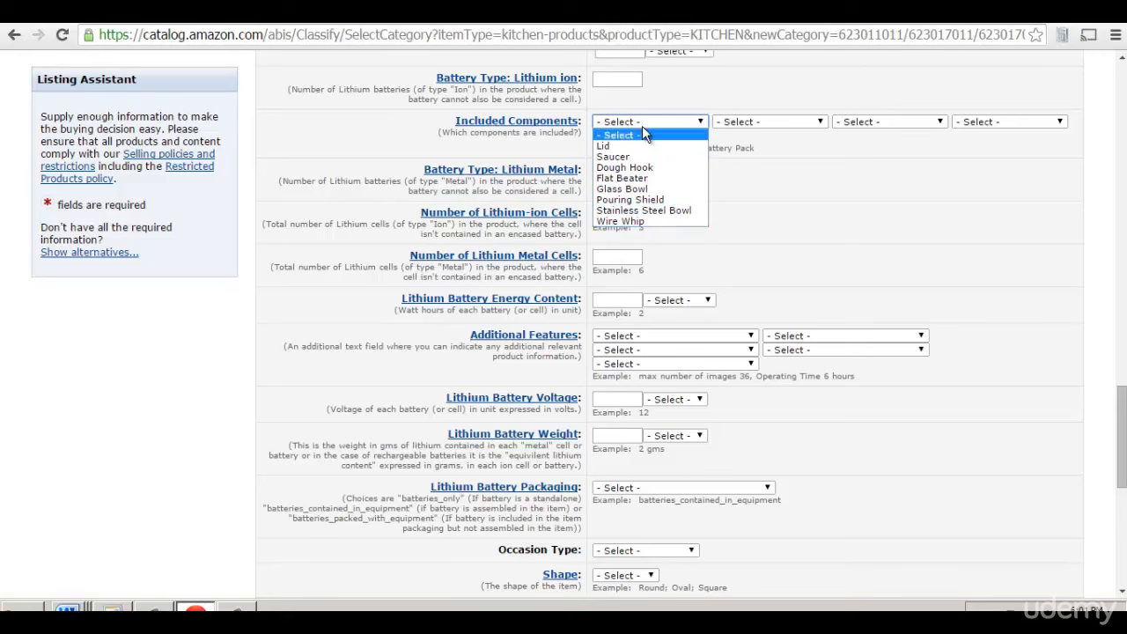
{"action": "left_click", "coordinate": [753, 125]}
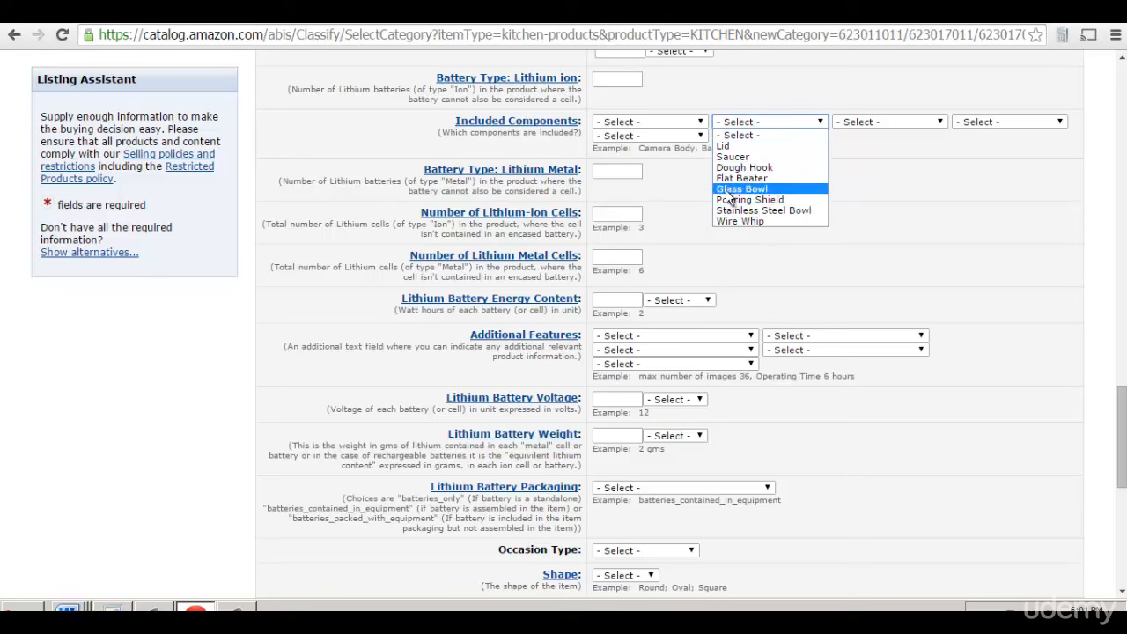
{"action": "left_click", "coordinate": [682, 167]}
Check the available choices for the product's additional features.
{"action": "scroll", "coordinate": [682, 172], "scroll_direction": "down", "scroll_amount": 2}
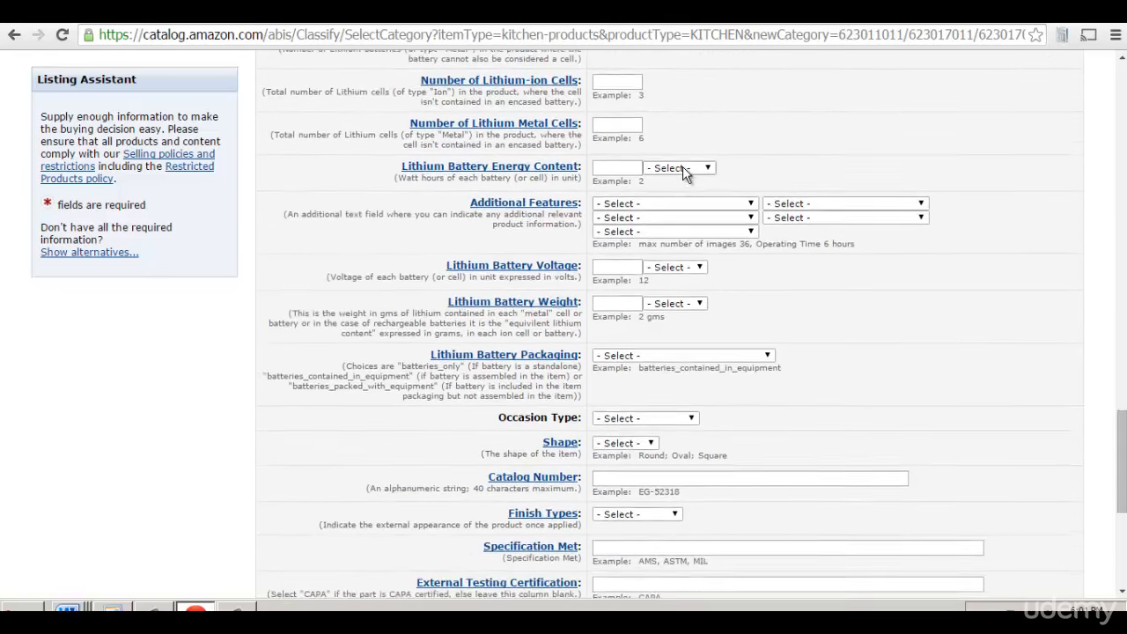
{"action": "left_click", "coordinate": [678, 172]}
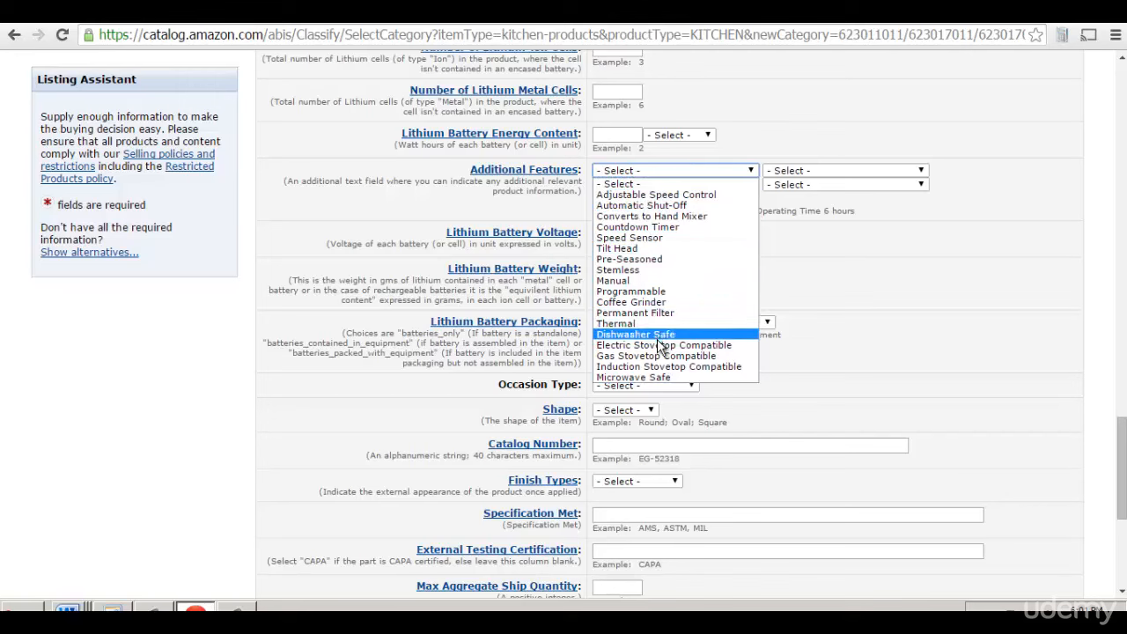
{"action": "left_click", "coordinate": [825, 171]}
{"action": "left_click", "coordinate": [821, 170]}
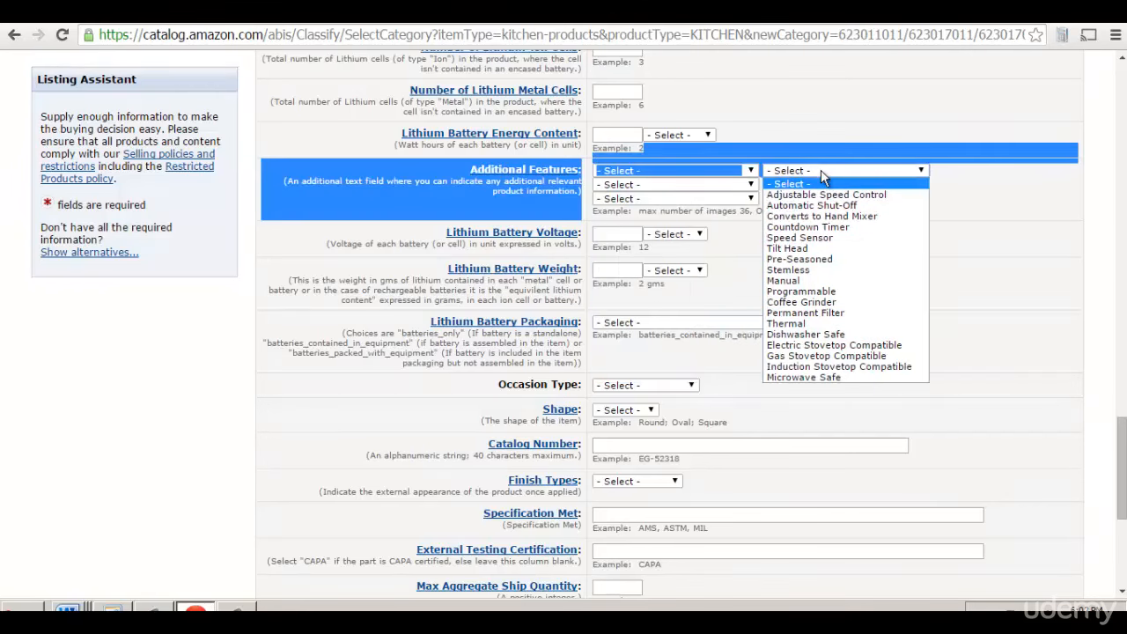
{"action": "left_click", "coordinate": [811, 184]}
Set the first CPSIA cautionary statement to no_warning_applicable.
{"action": "scroll", "coordinate": [813, 185], "scroll_direction": "down", "scroll_amount": 4}
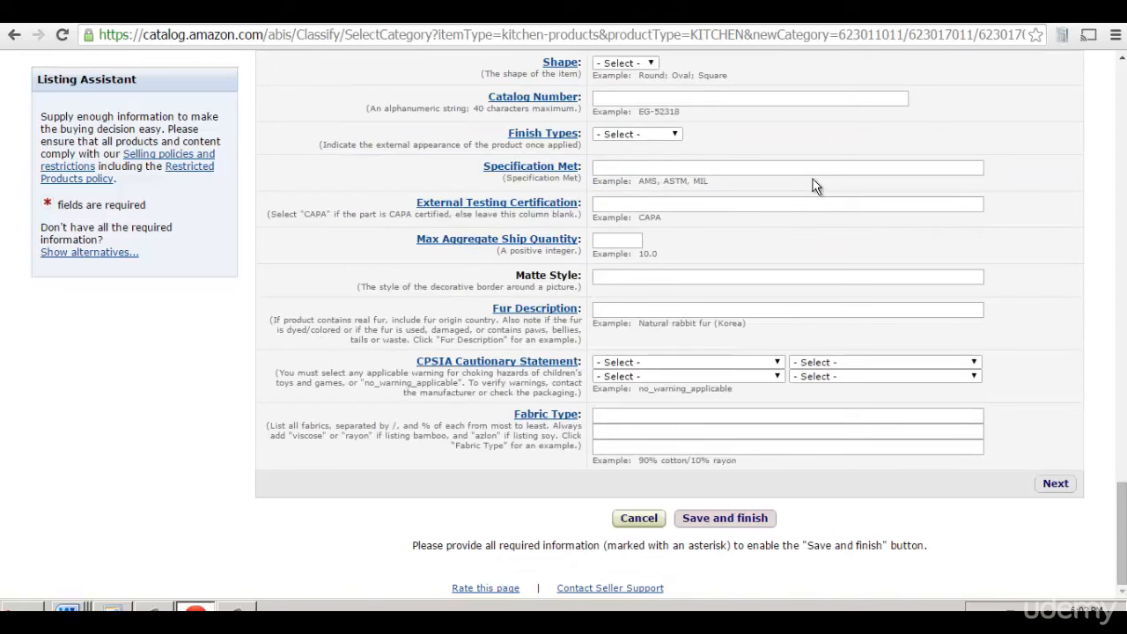
{"action": "scroll", "coordinate": [1092, 345], "scroll_direction": "up", "scroll_amount": 3}
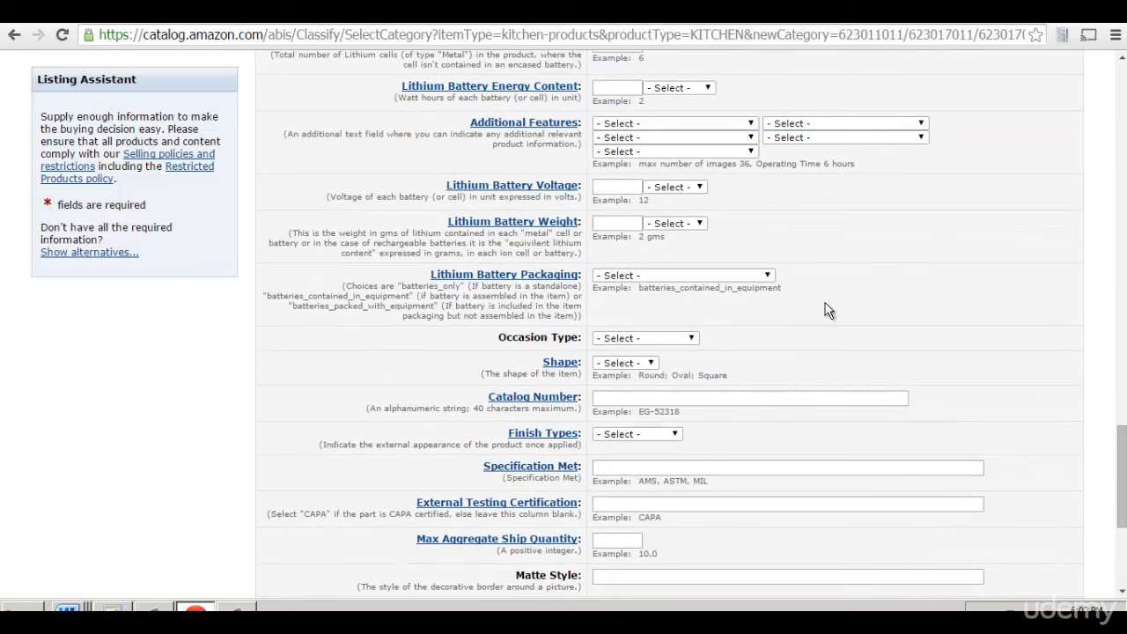
{"action": "scroll", "coordinate": [827, 310], "scroll_direction": "down", "scroll_amount": 3}
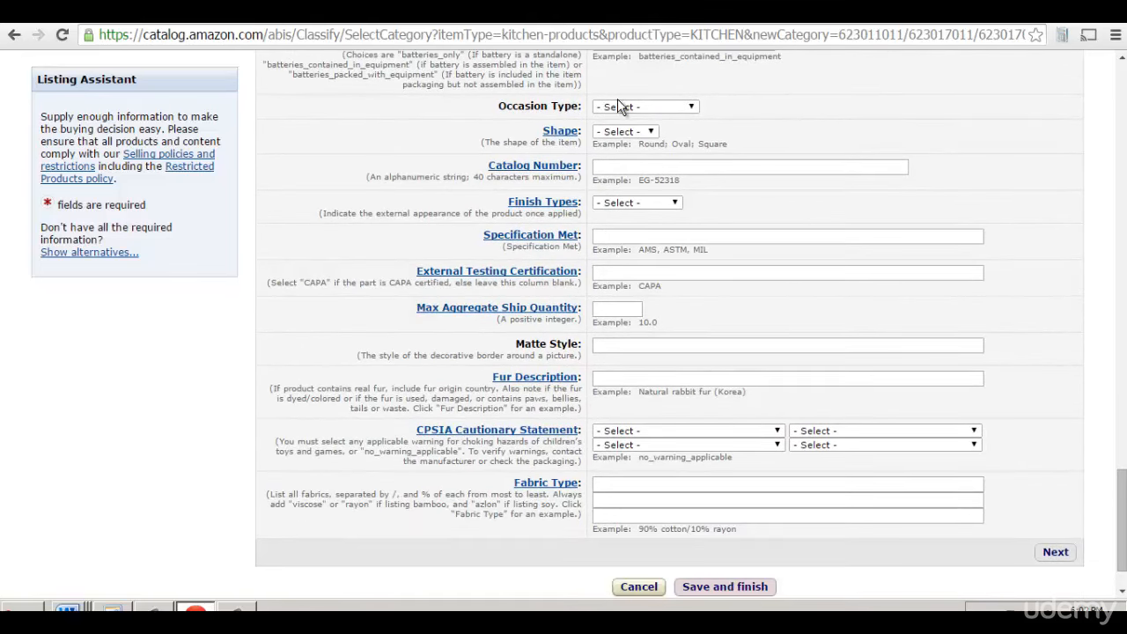
{"action": "scroll", "coordinate": [619, 106], "scroll_direction": "down", "scroll_amount": 1}
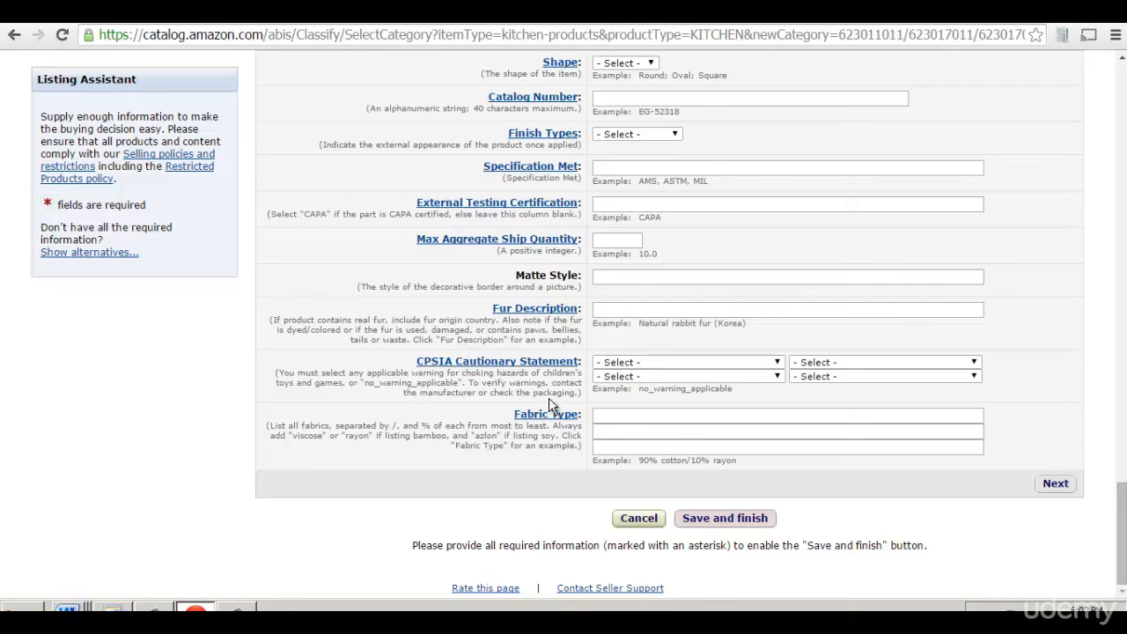
{"action": "left_click", "coordinate": [609, 364]}
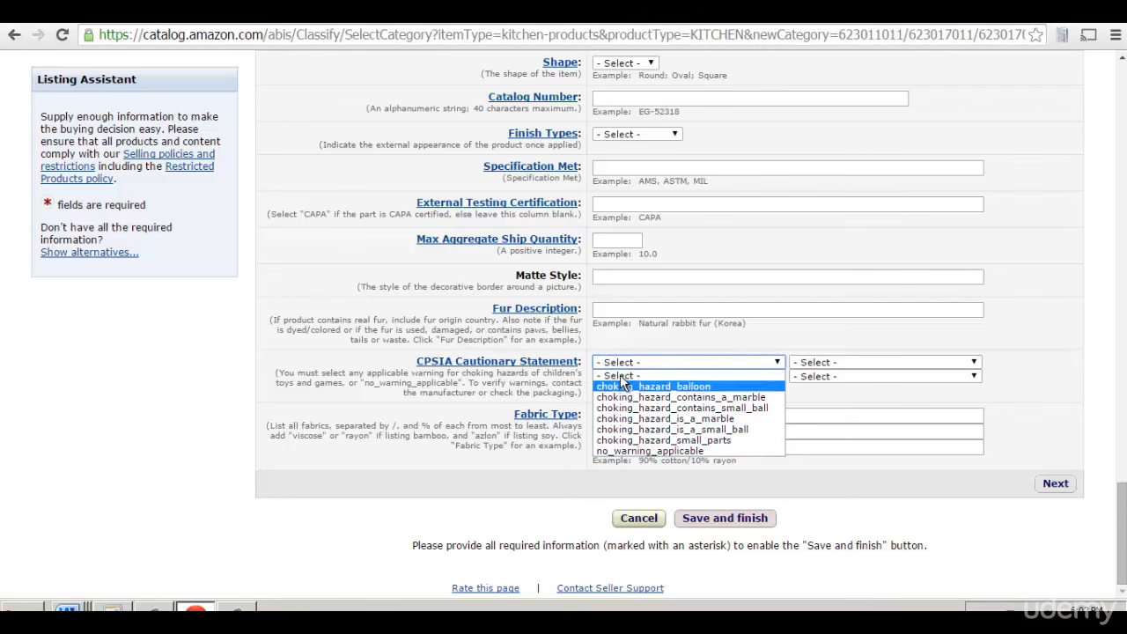
{"action": "left_click", "coordinate": [619, 451]}
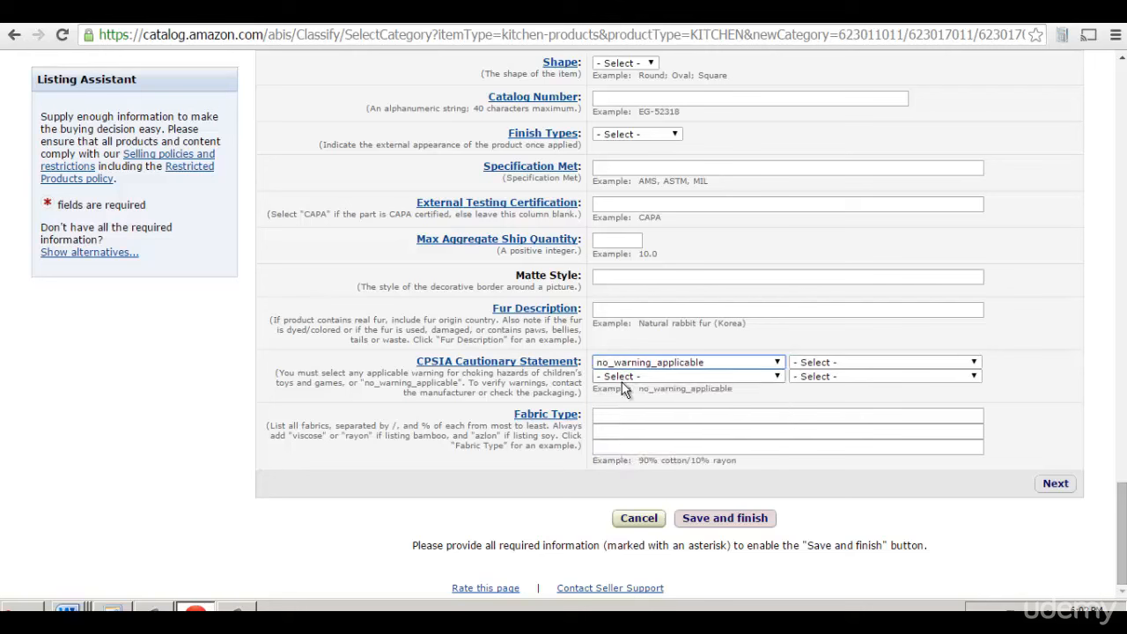
Check the choices for another CPSIA cautionary statement, reset the first statement to unselected and return to the start of the form.
{"action": "left_click", "coordinate": [622, 377]}
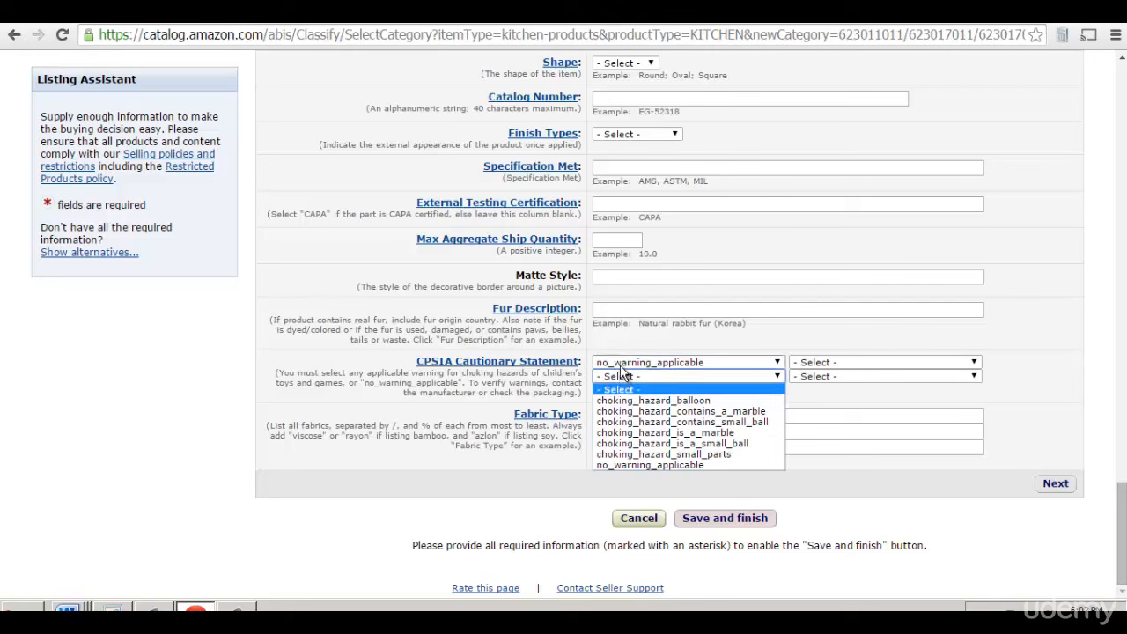
{"action": "left_click", "coordinate": [622, 374]}
{"action": "left_click", "coordinate": [621, 365]}
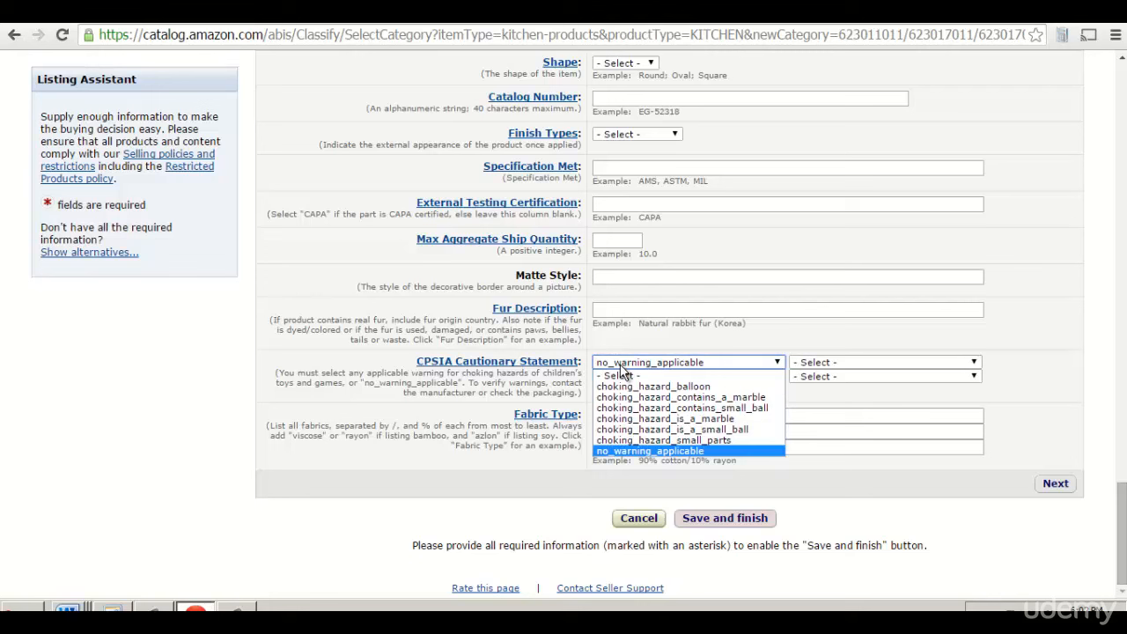
{"action": "left_click", "coordinate": [621, 366]}
{"action": "left_click", "coordinate": [622, 369]}
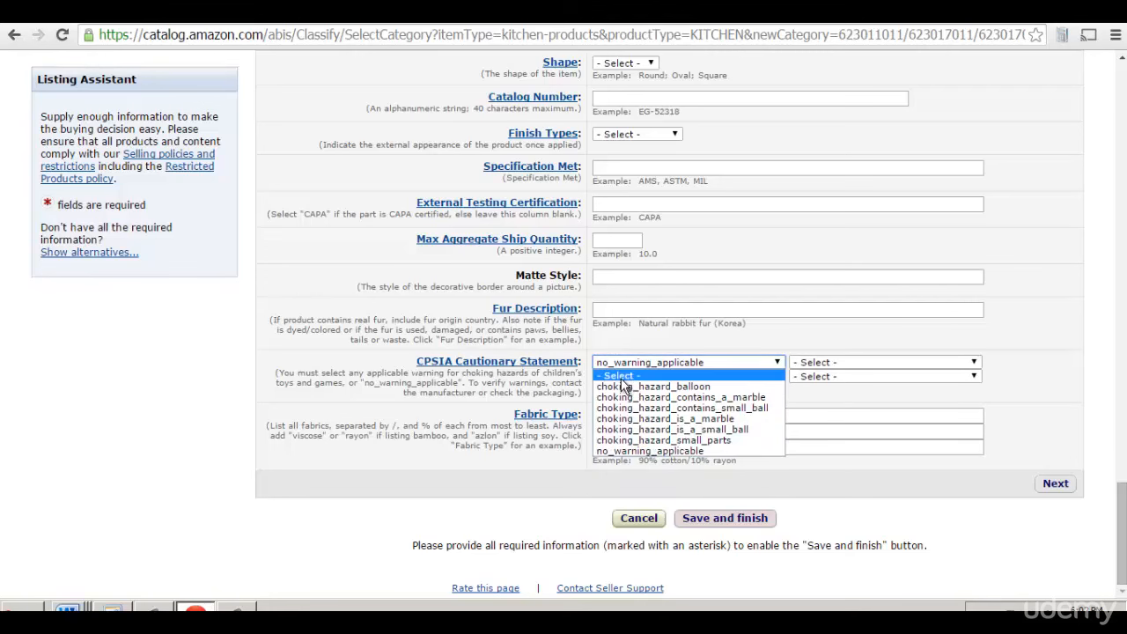
{"action": "left_click", "coordinate": [621, 376]}
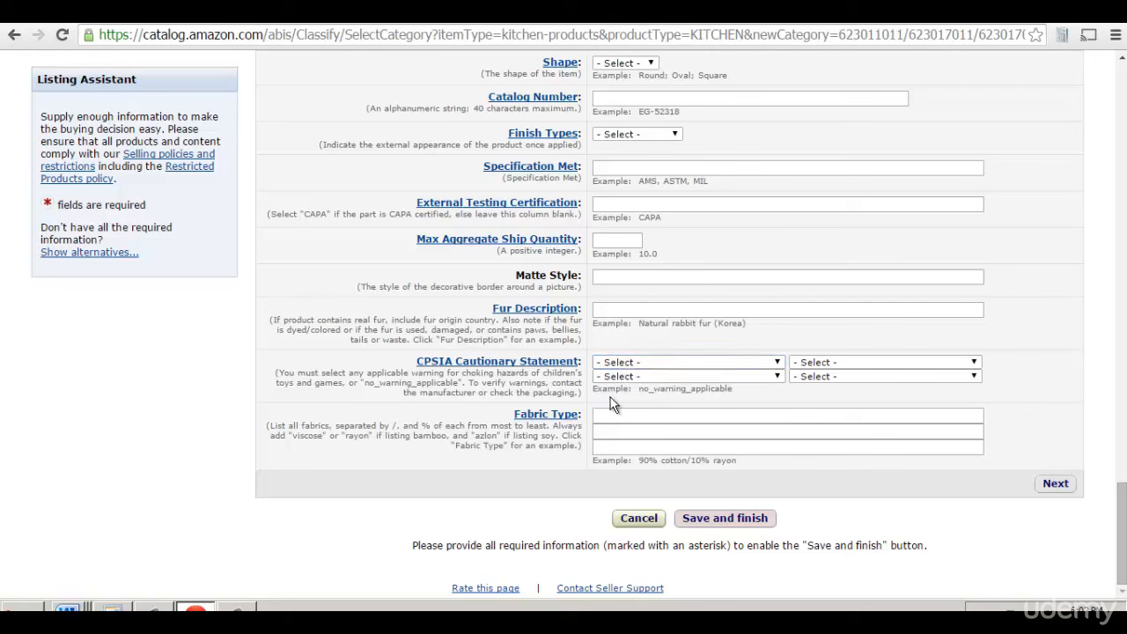
{"action": "scroll", "coordinate": [670, 425], "scroll_direction": "up", "scroll_amount": 15}
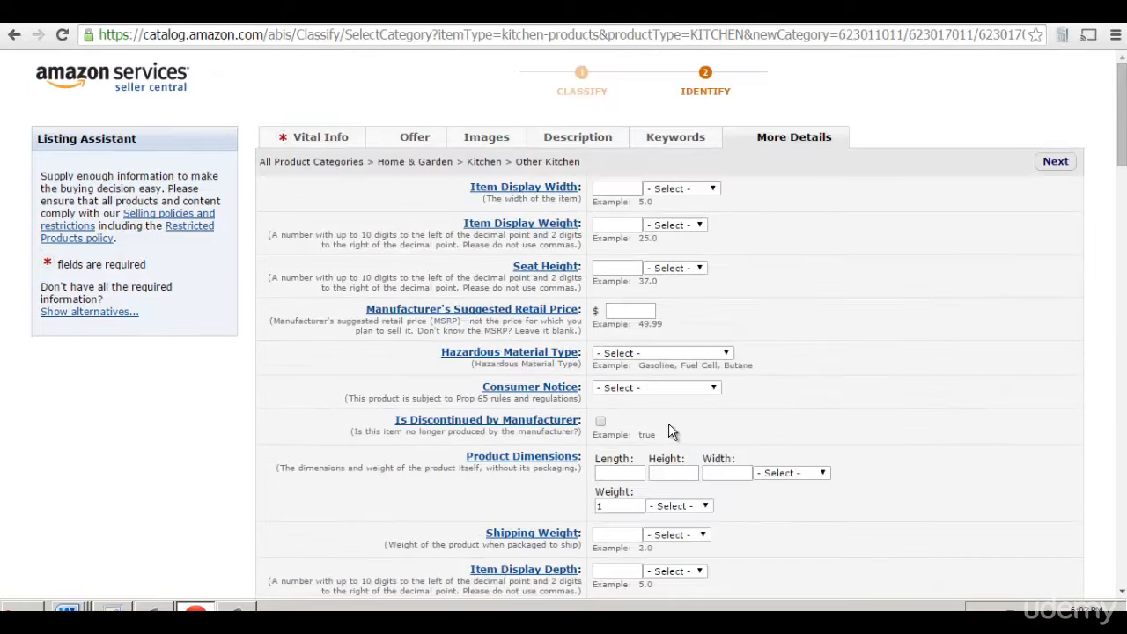